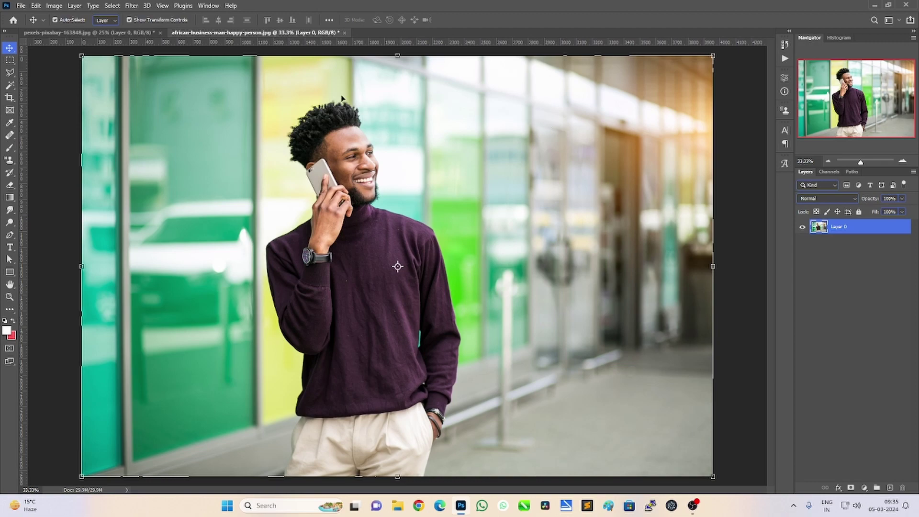
Step: Compare the desert road document with the man's photo by switching between them
left_click(102, 35)
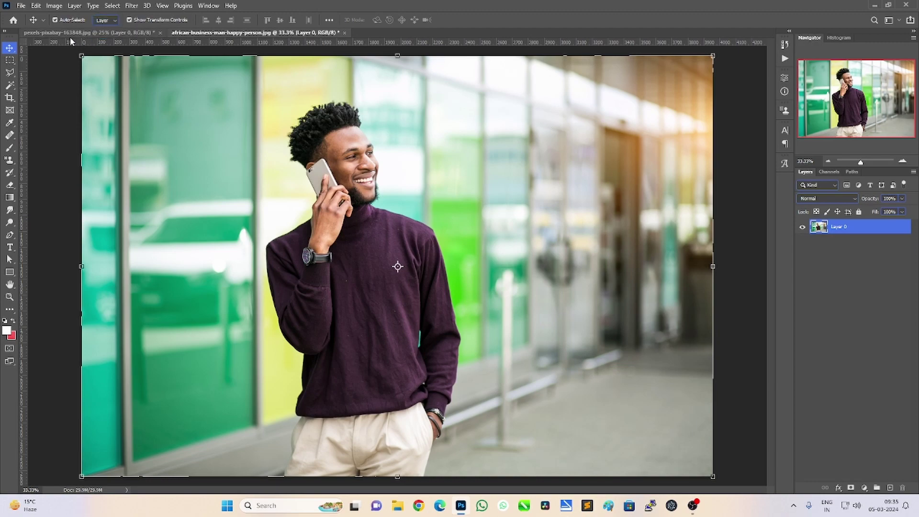
left_click(70, 34)
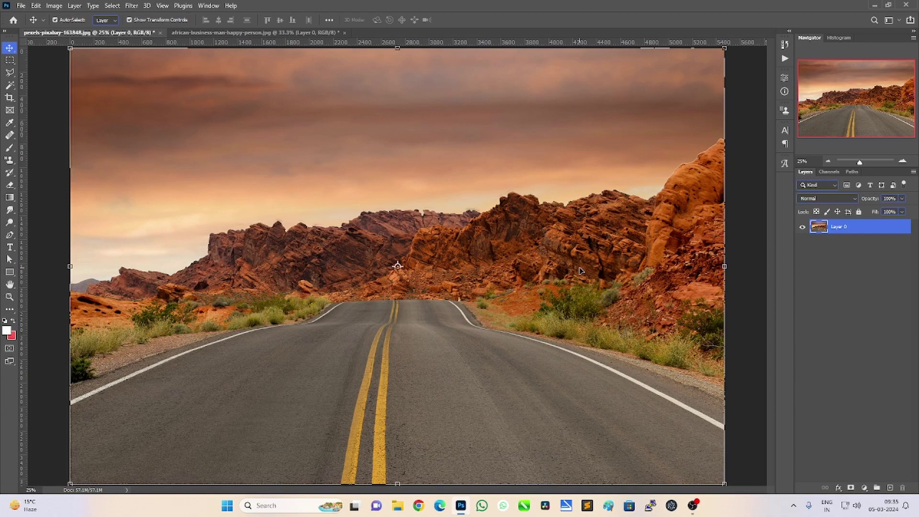
left_click(217, 33)
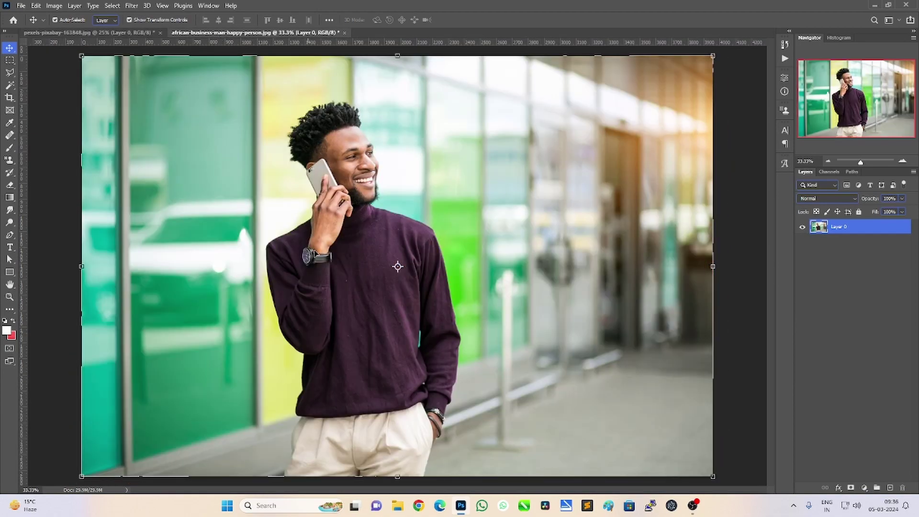
left_click(104, 34)
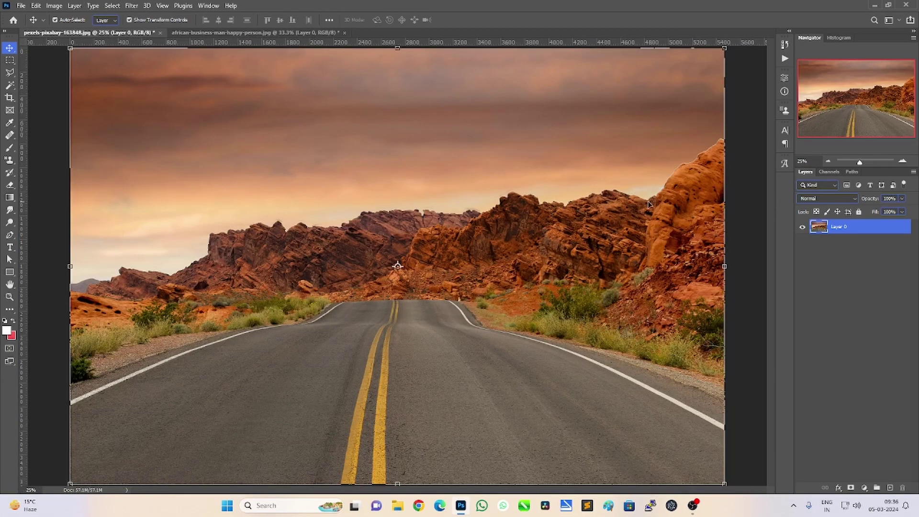
left_click(302, 34)
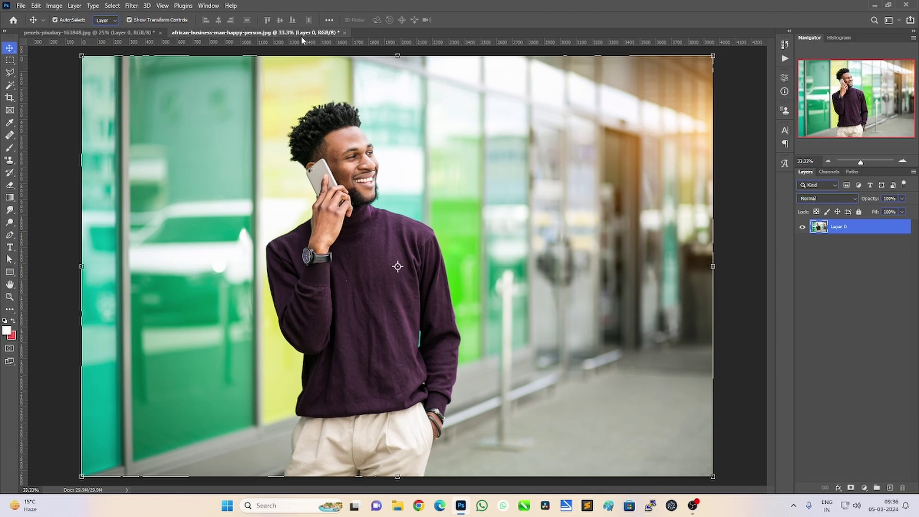
Step: Cut the man out with Select Subject and a layer mask, then duplicate the masked layer
left_click(8, 87)
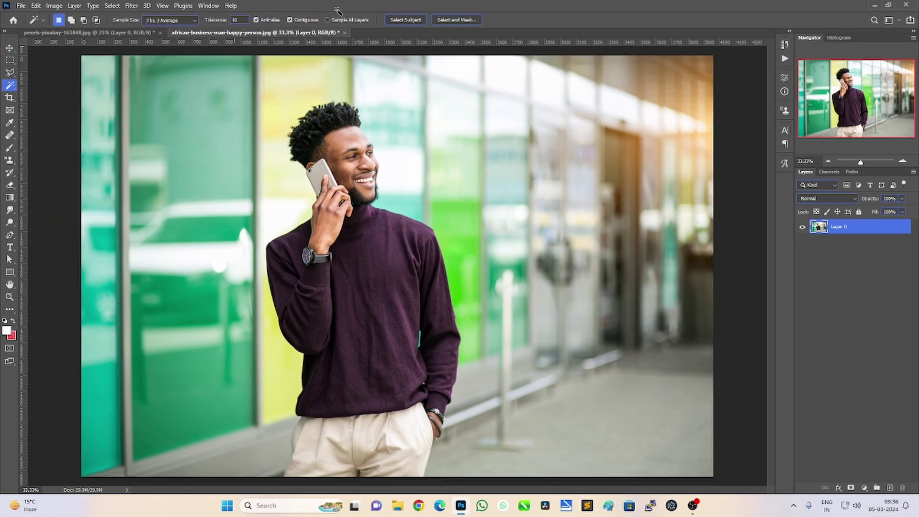
left_click(395, 22)
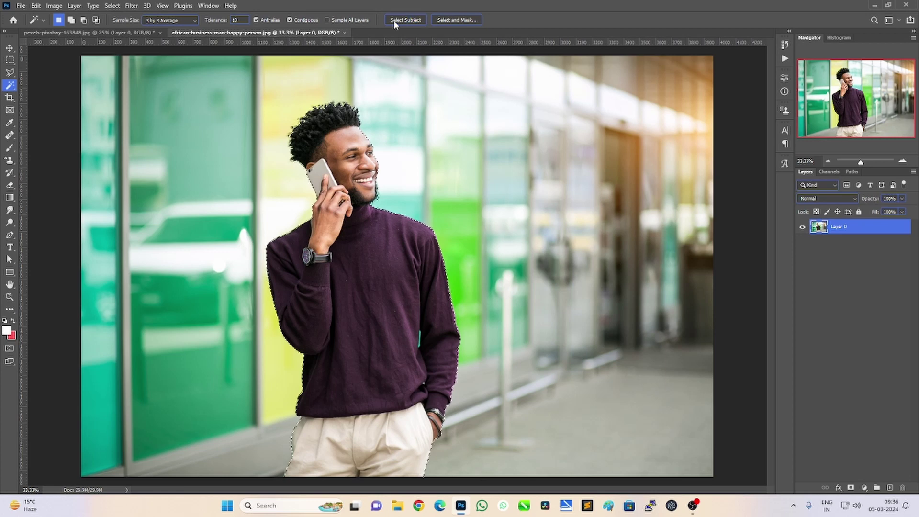
left_click(851, 488)
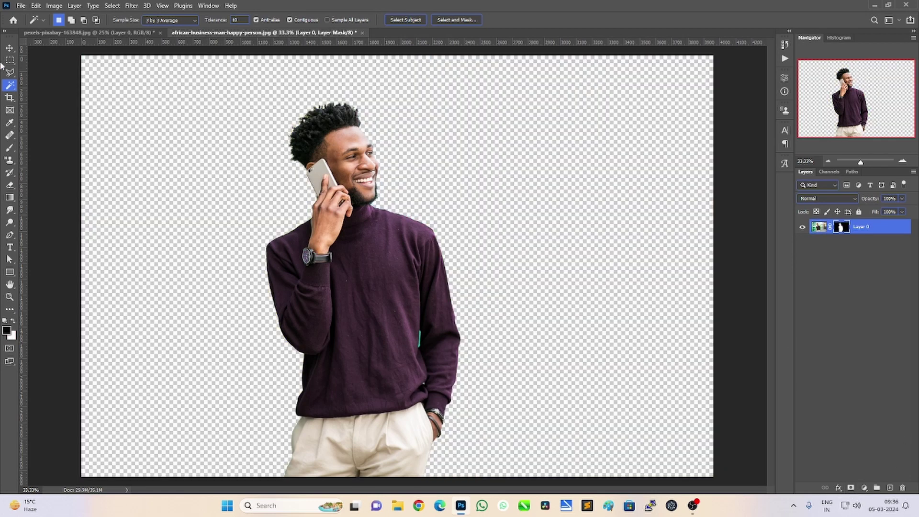
left_click(9, 48)
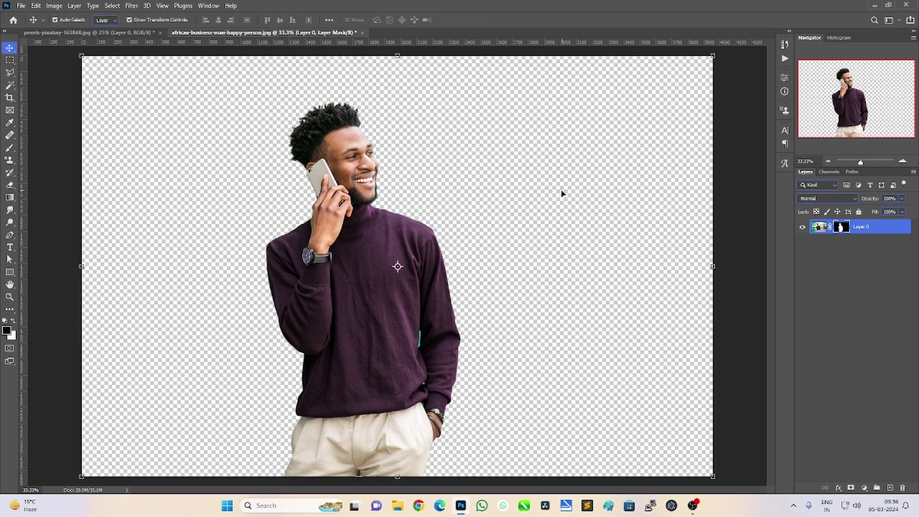
key("ctrl+j")
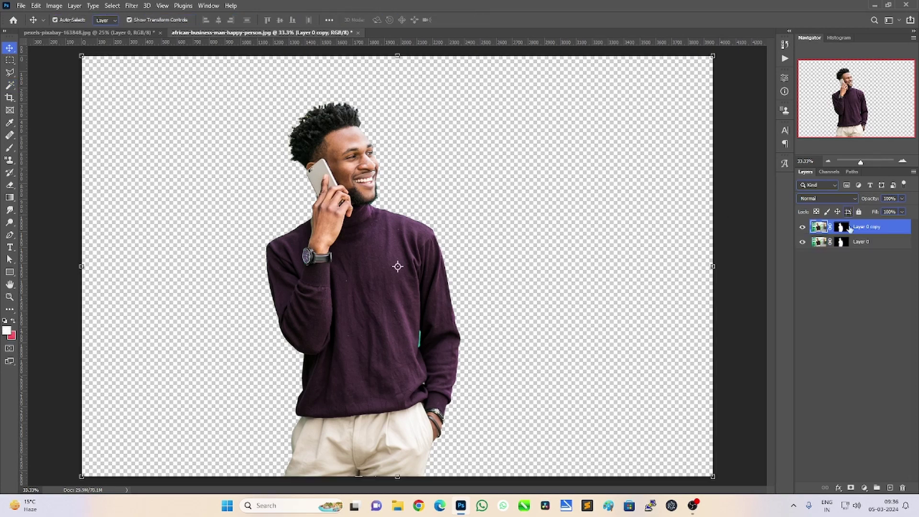
Step: Bring the masked Layer 0 copy into the desert road document
right_click(850, 229)
left_click(728, 220)
mouse_move(350, 235)
left_mouse_down()
mouse_move(131, 27)
mouse_move(389, 340)
mouse_move(393, 371)
left_mouse_up()
Step: Scale the man up over the road and confirm the transform
left_click_drag(448, 211, 531, 173)
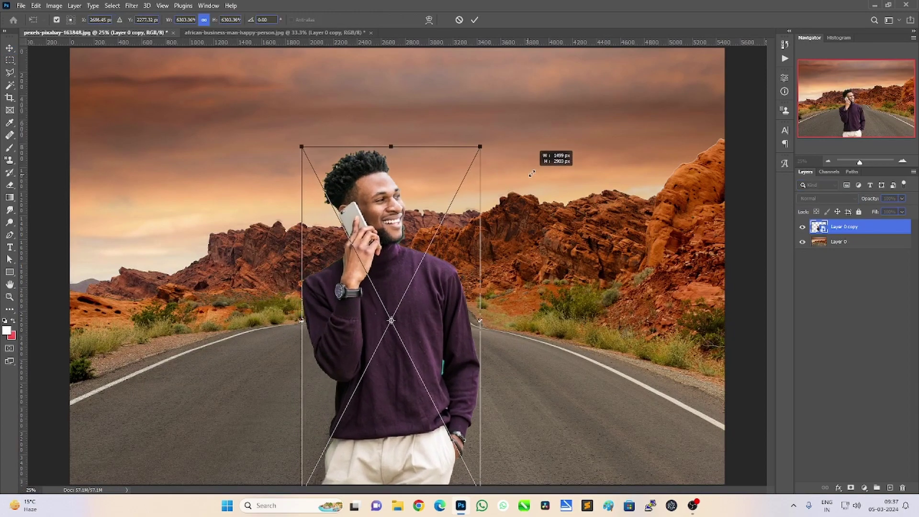
left_click_drag(473, 229, 470, 220)
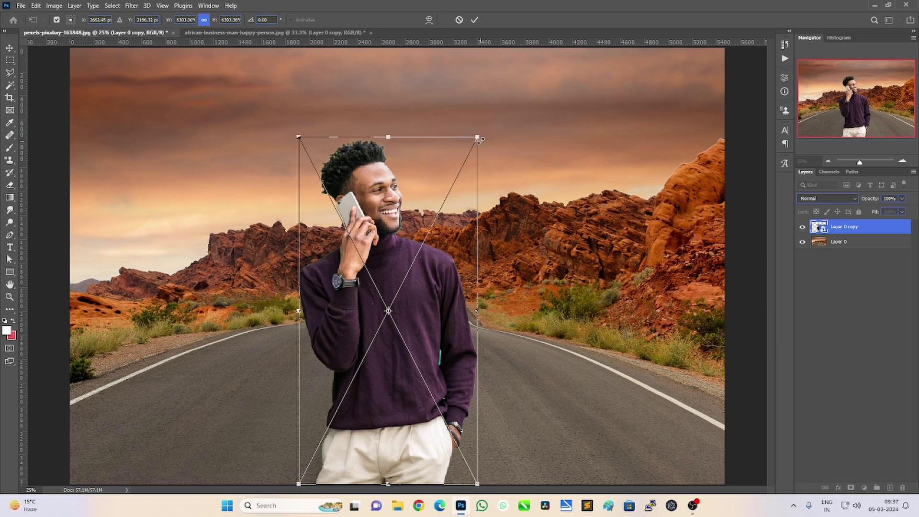
left_click_drag(477, 137, 469, 187)
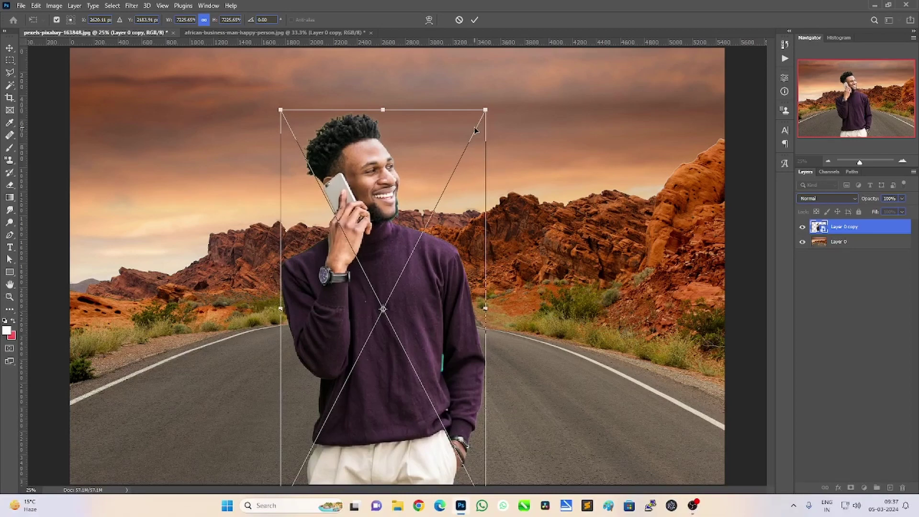
key("Return")
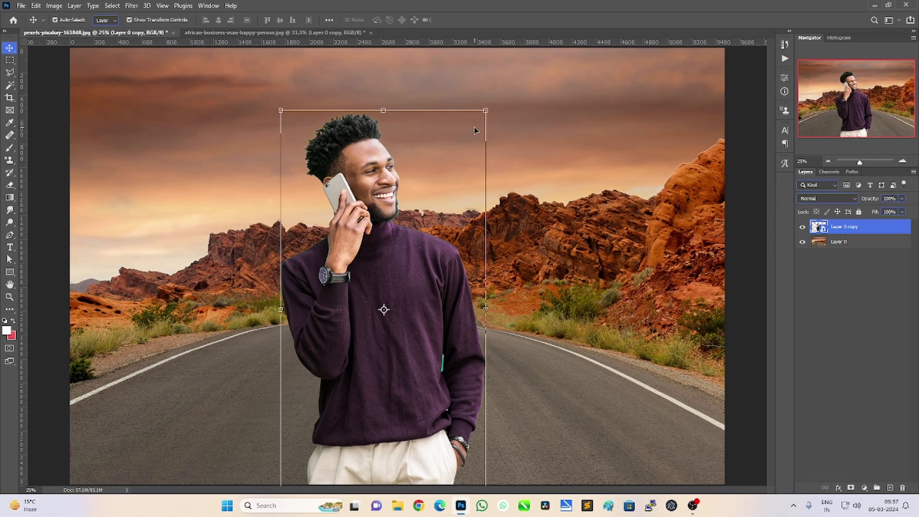
Step: Raise the man slightly on the road and hide Layer 0 copy in his original photo
left_click_drag(432, 287, 432, 282)
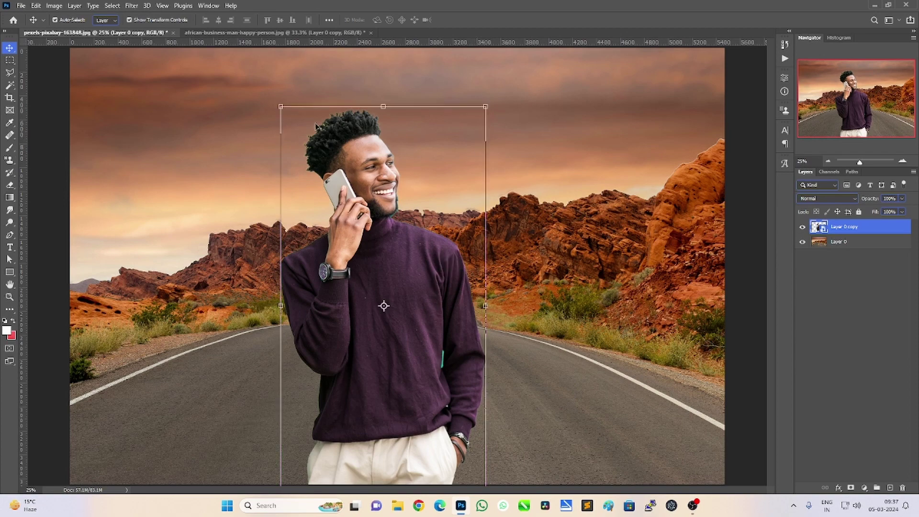
left_click(306, 34)
left_click(802, 227)
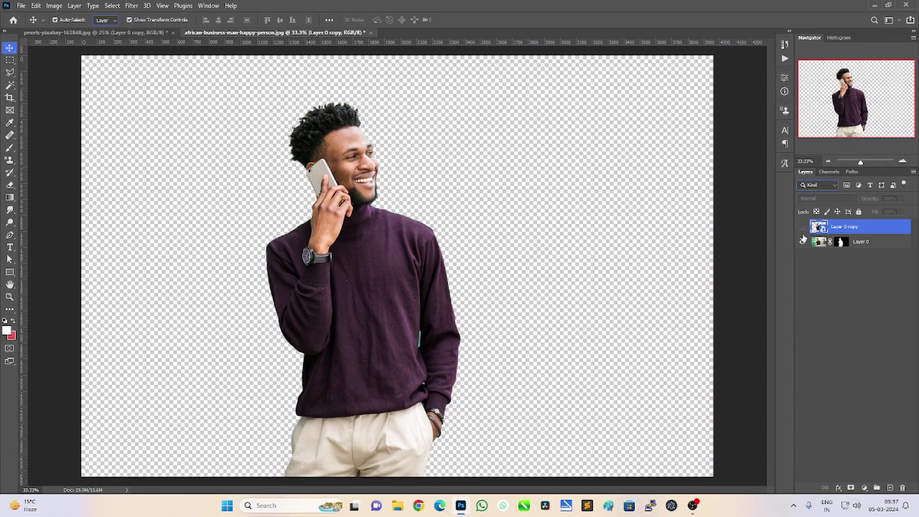
Step: Delete the layer mask from Layer 0 in the man's original photo
left_click(860, 243)
key("Delete")
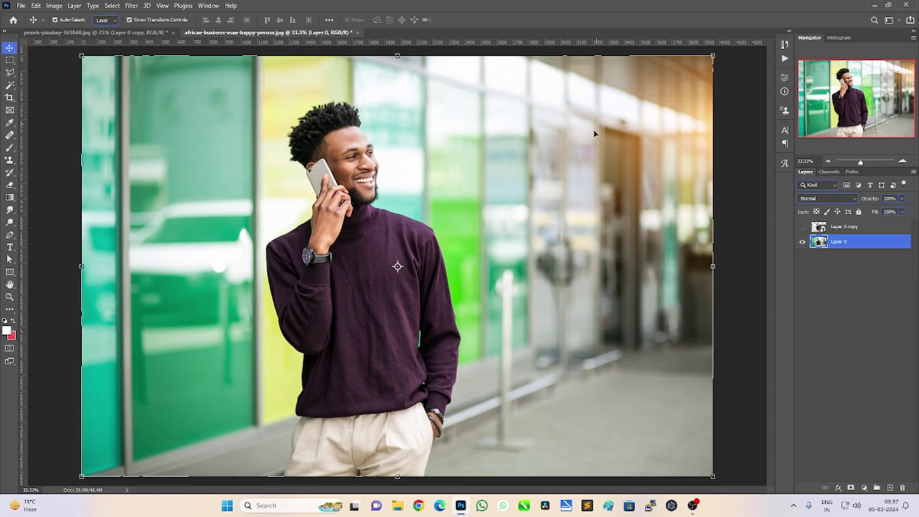
left_click(131, 32)
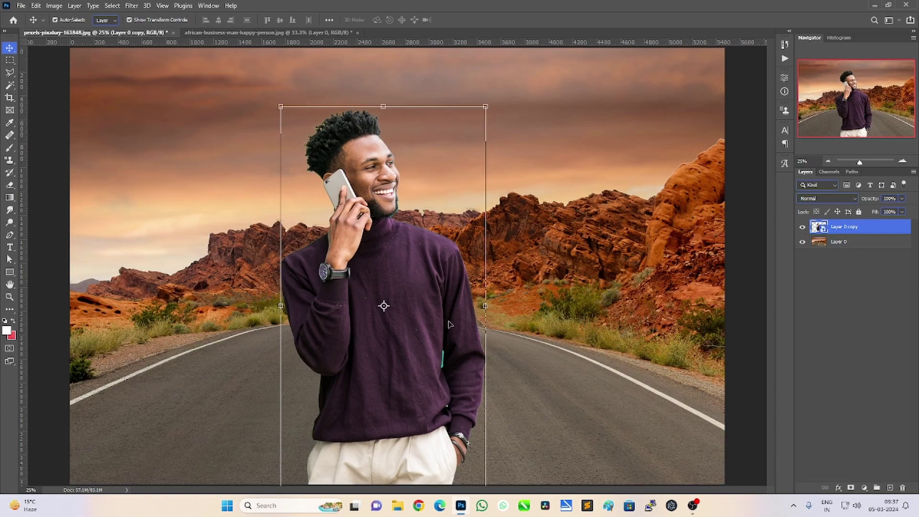
Step: Hide the man in the road composite and compare against his original photo
left_click(803, 227)
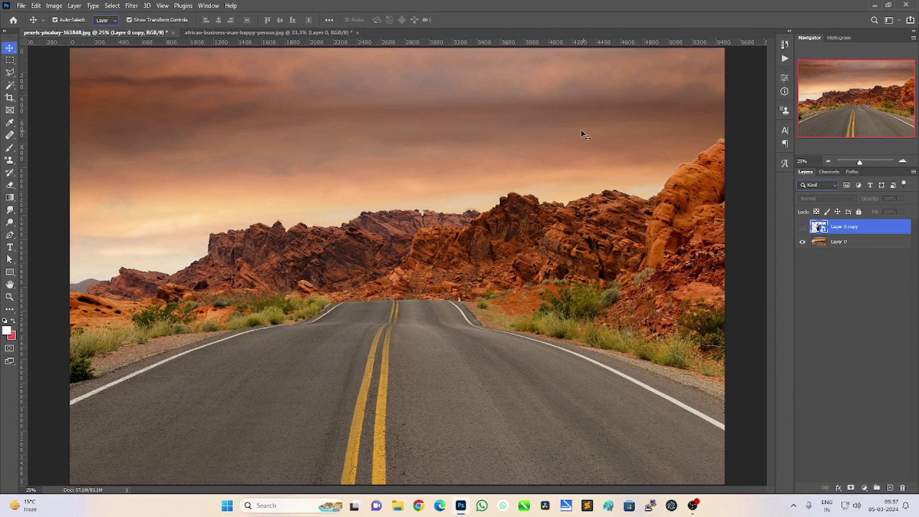
left_click(283, 32)
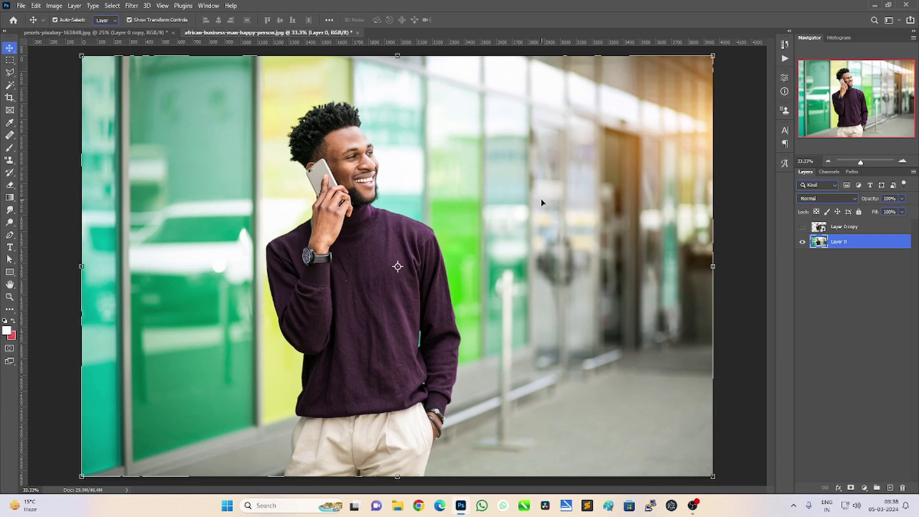
left_click(102, 33)
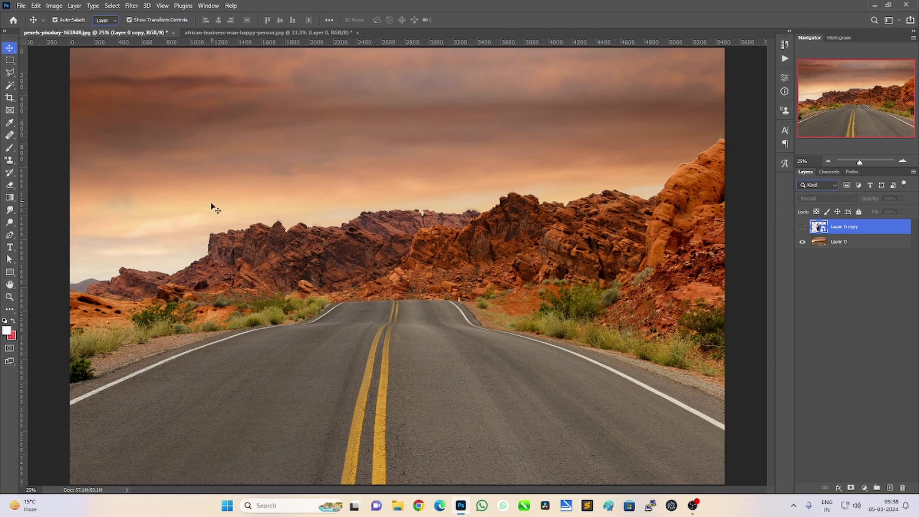
Step: Zoom into the road composite, fit it to screen with Ctrl+0, and show the man again
scroll(214, 206, "up", 2)
scroll(242, 293, "up", 3)
scroll(242, 293, "up", 3)
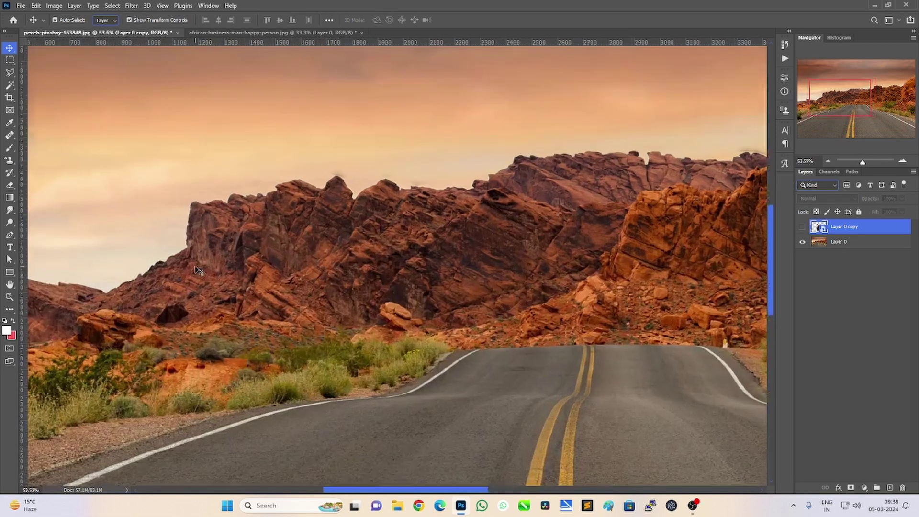
scroll(242, 293, "up", 2)
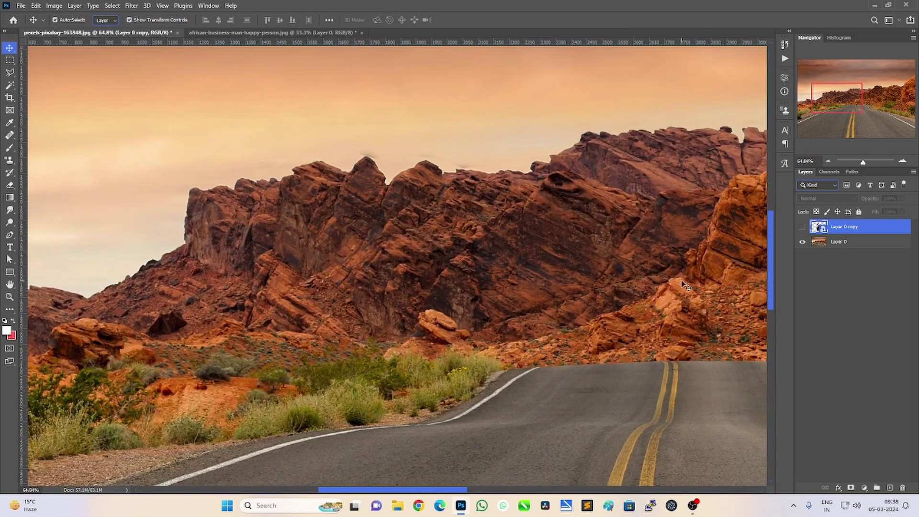
key("ctrl+0")
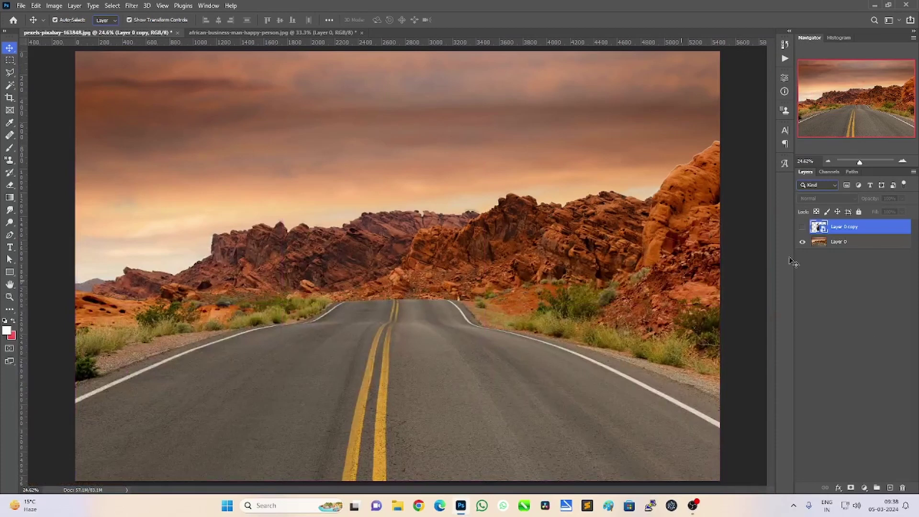
left_click(803, 227)
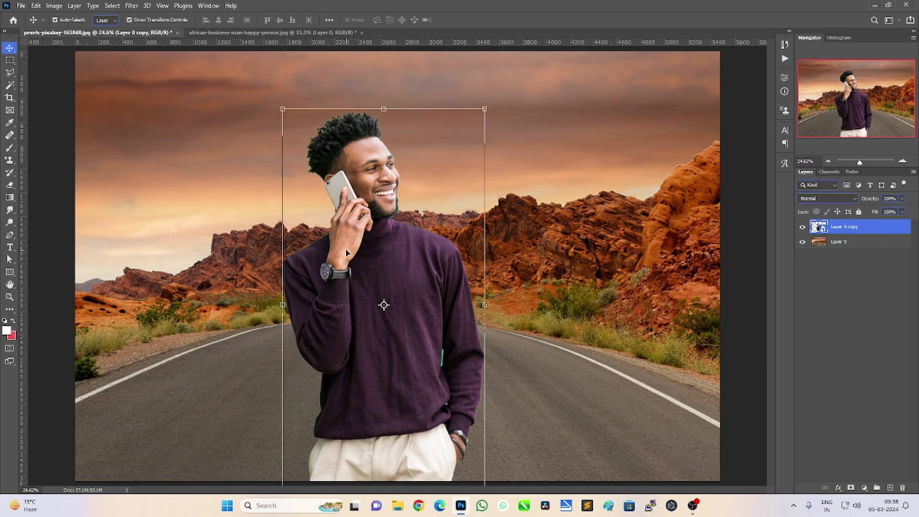
Step: Add a Color Balance adjustment layer above Layer 0 copy, leaving sliders at 0
left_click(864, 488)
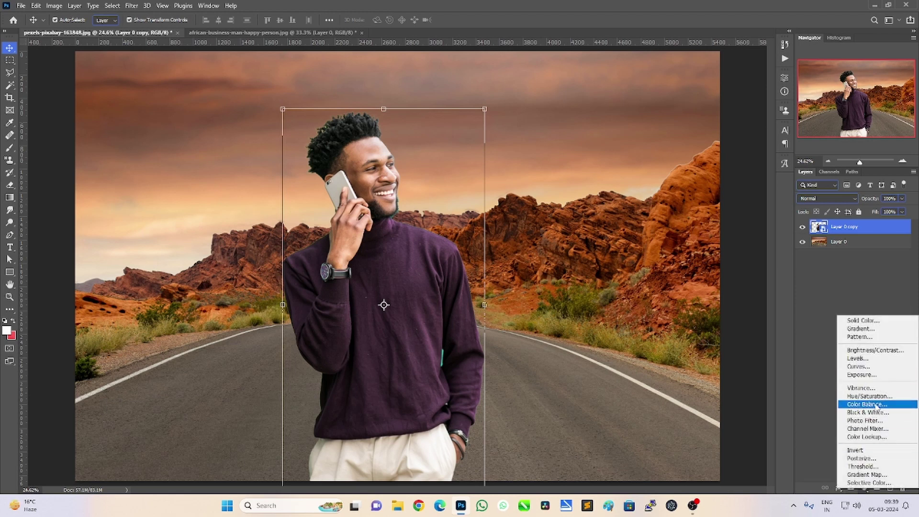
left_click(868, 405)
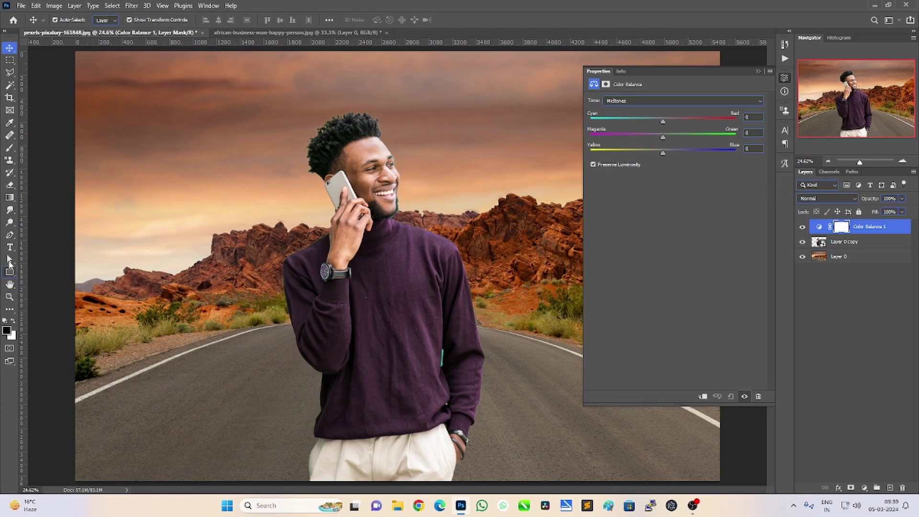
left_click(759, 72)
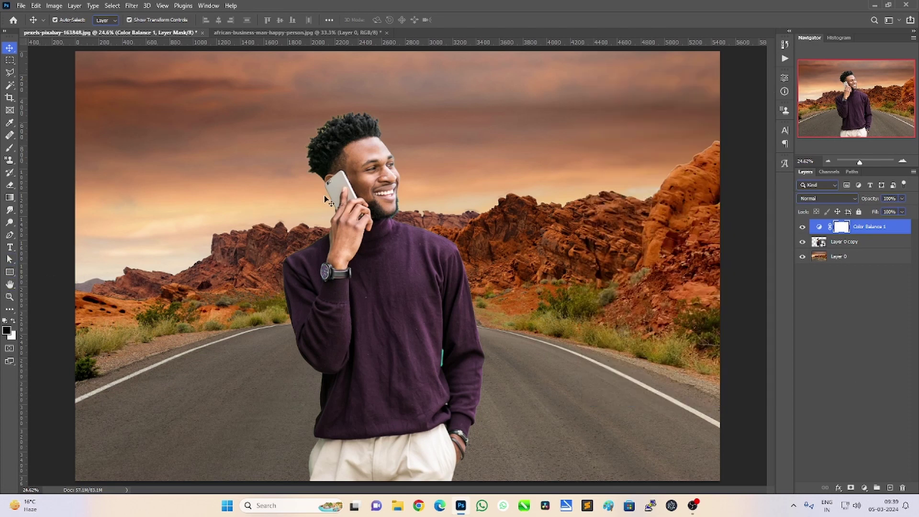
Step: Zoom in on the man's hand and watch, then bring up his original storefront photo
left_click(9, 297)
left_click_drag(293, 115, 431, 142)
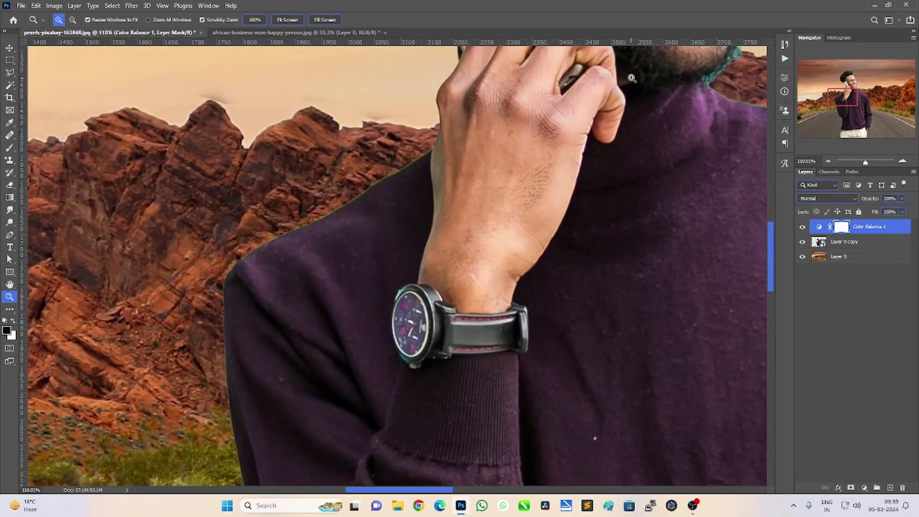
left_click_drag(774, 257, 775, 196)
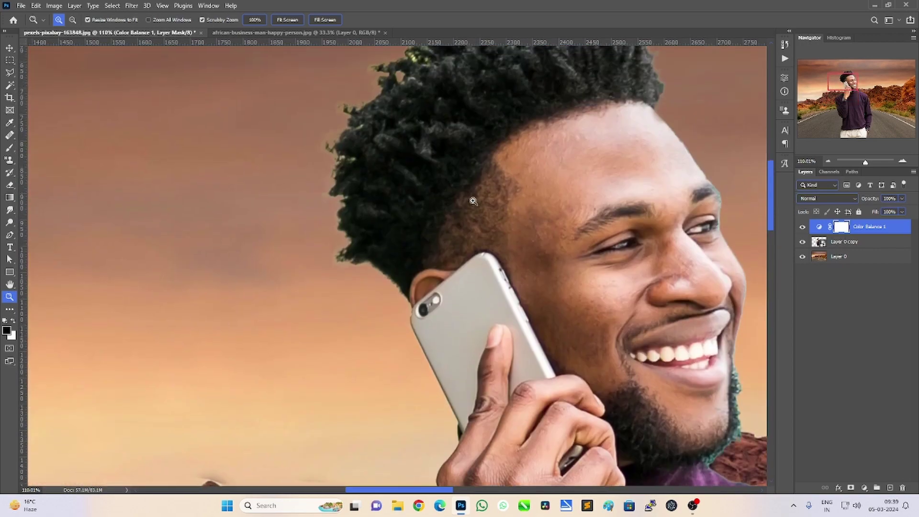
left_click(255, 33)
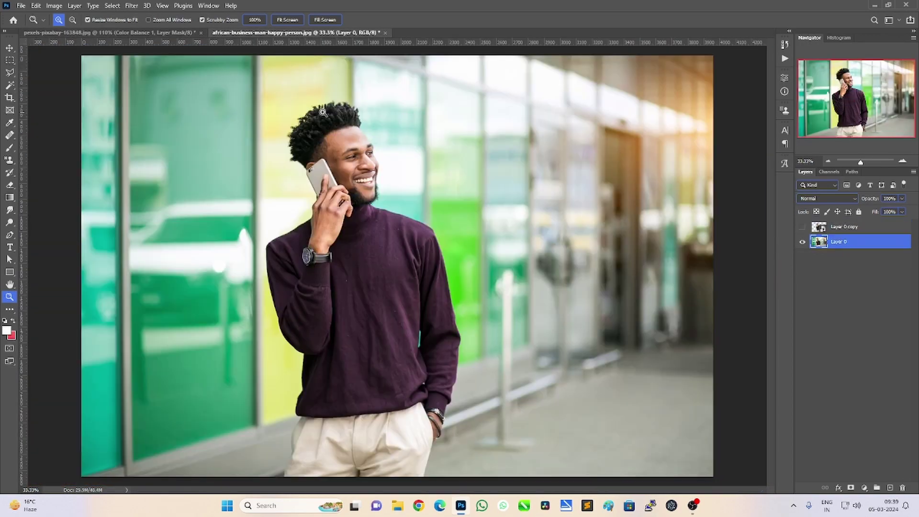
Step: Return to the pexels desert road composite and zoom out to the full image
left_click(148, 33)
mouse_move(658, 199)
left_mouse_down()
mouse_move(646, 214)
mouse_move(315, 190)
left_mouse_up()
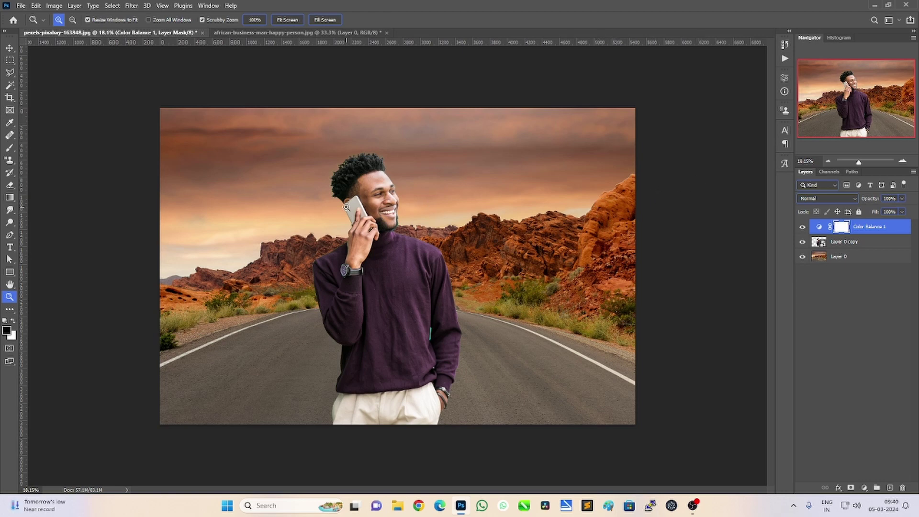
Step: Zoom in on the man's head and replace Color Balance 1 with a Curves adjustment
left_click_drag(347, 207, 364, 202)
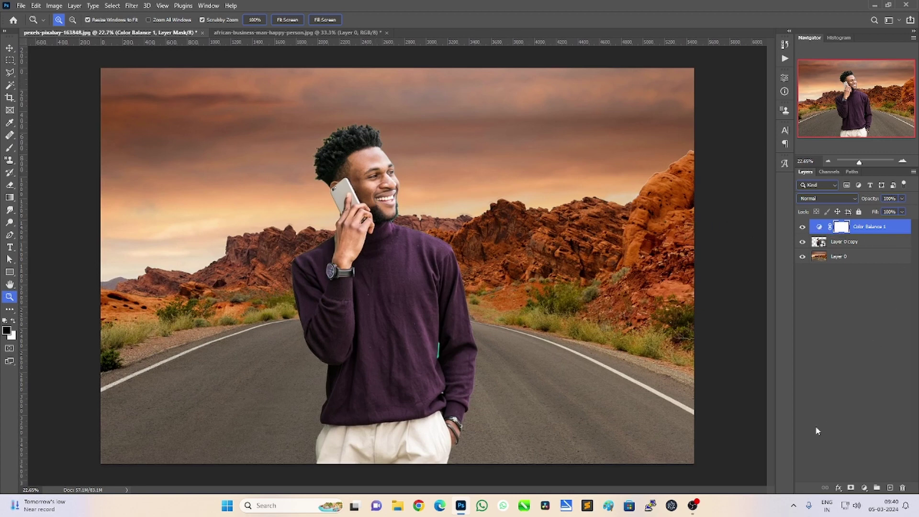
left_click_drag(322, 230, 355, 249)
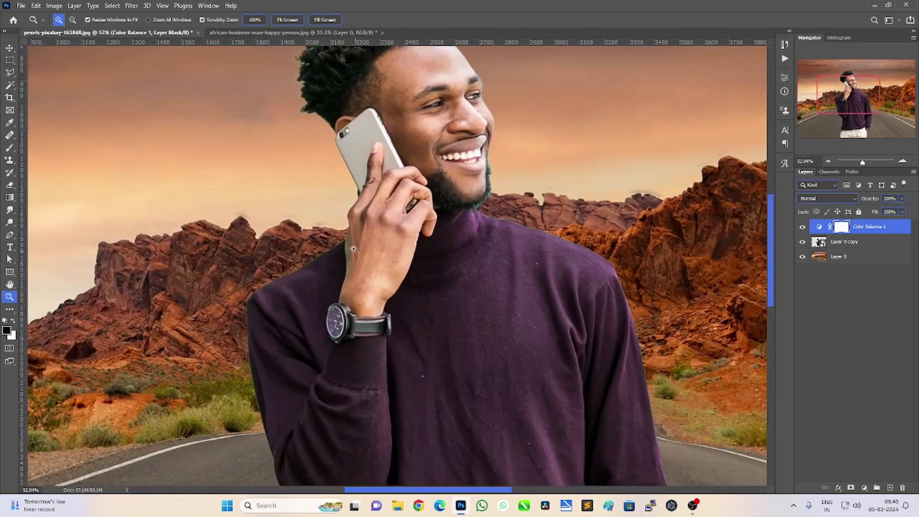
key("Delete")
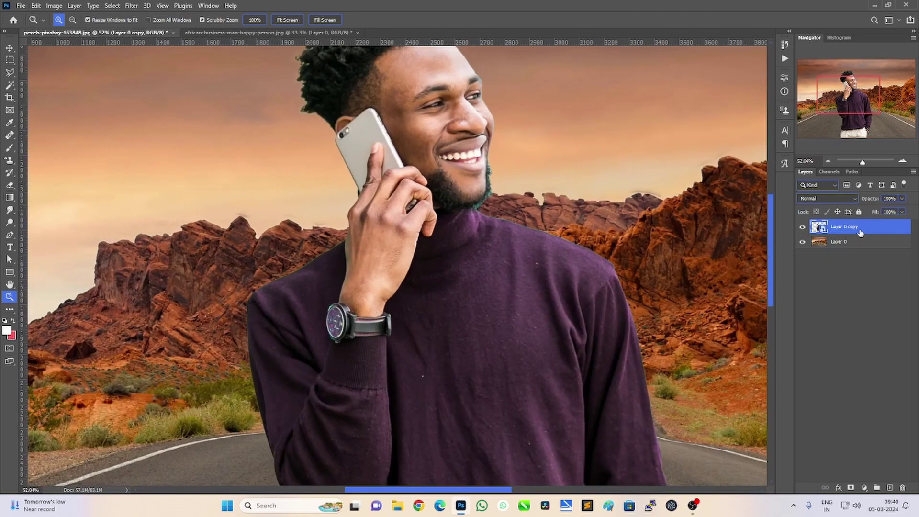
left_click(865, 487)
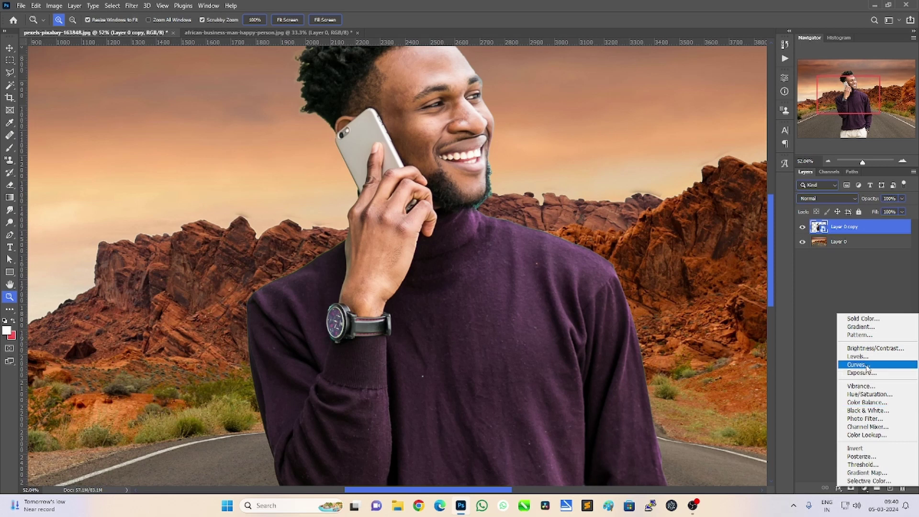
left_click(868, 369)
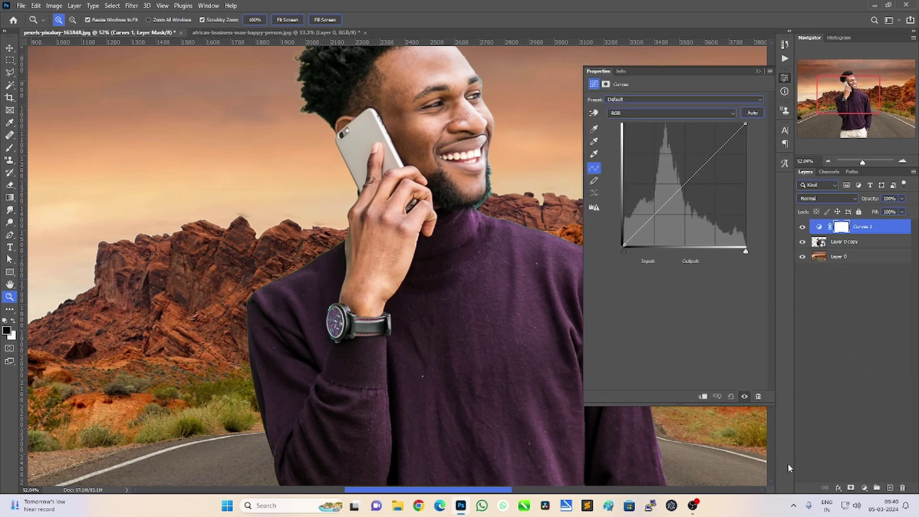
left_click(759, 72)
Step: Reopen Curves 1 on the Green channel and clip it to Layer 0 copy
scroll(766, 224, "up", 3)
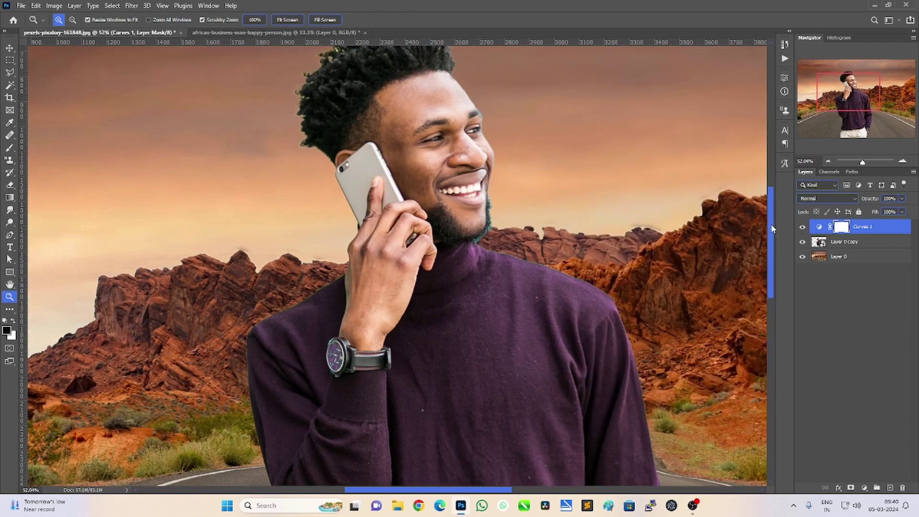
double_click(819, 228)
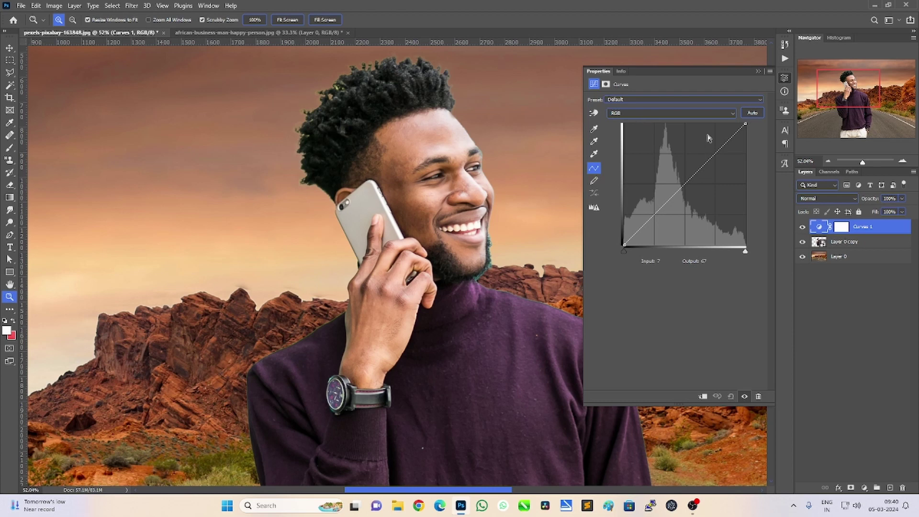
left_click(631, 115)
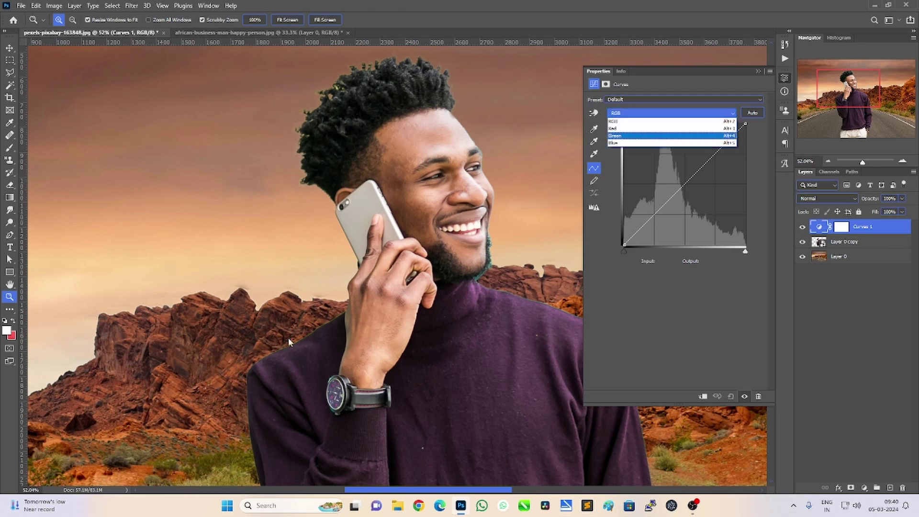
left_click(653, 136)
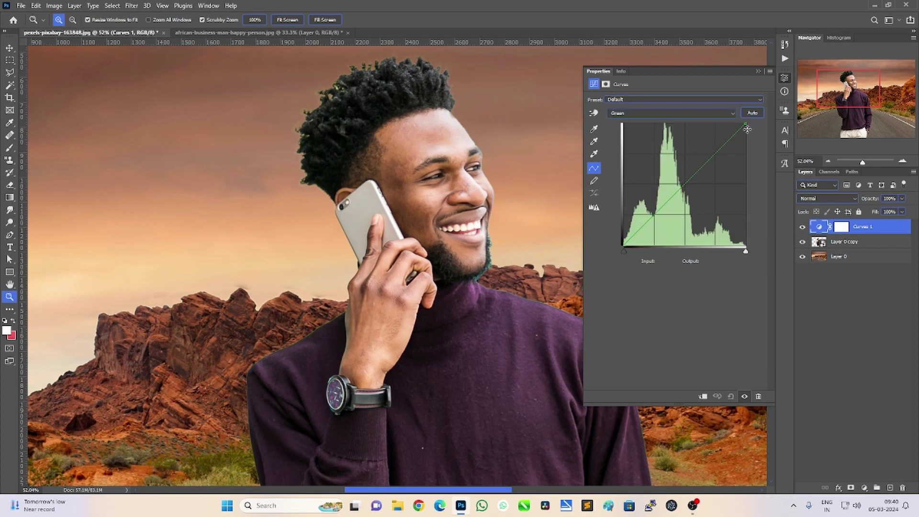
left_click_drag(747, 126, 757, 154)
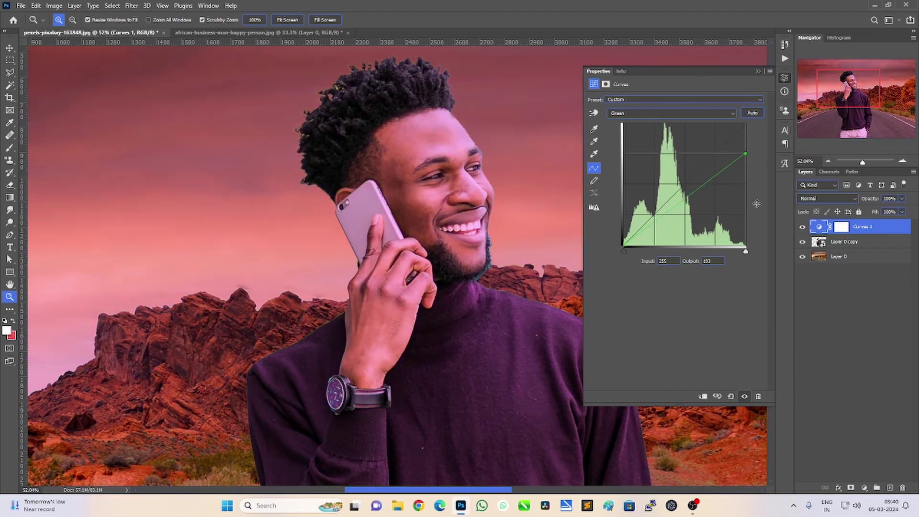
left_click(703, 396)
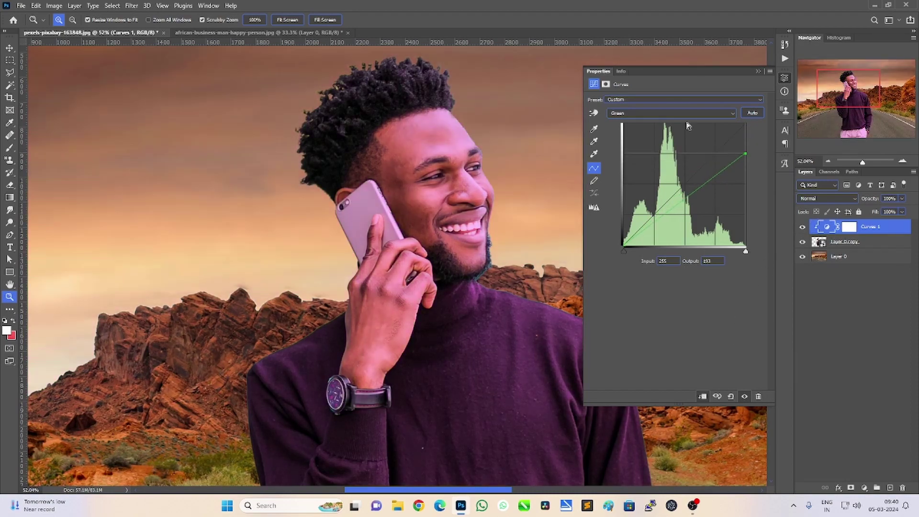
Step: Reshape the Green curve to input 153, output 139 and compare before and after
left_click_drag(743, 152, 779, 139)
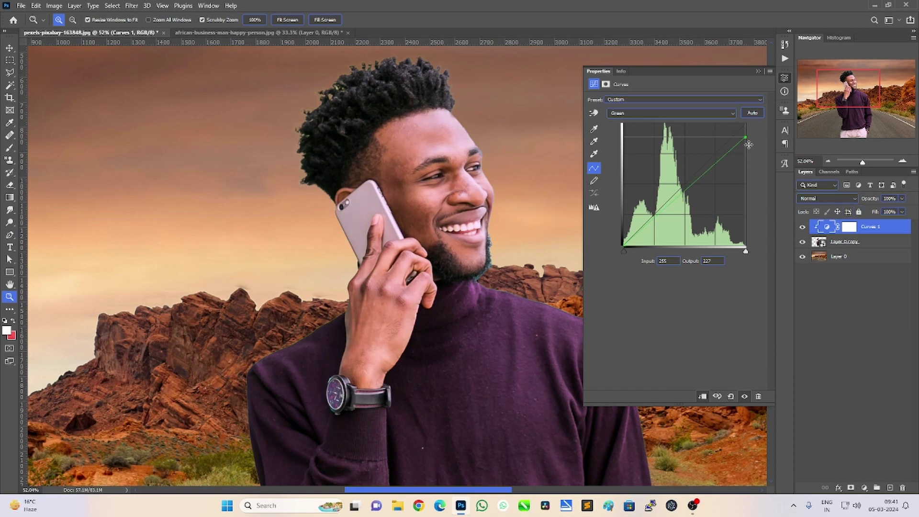
left_click_drag(749, 145, 762, 128)
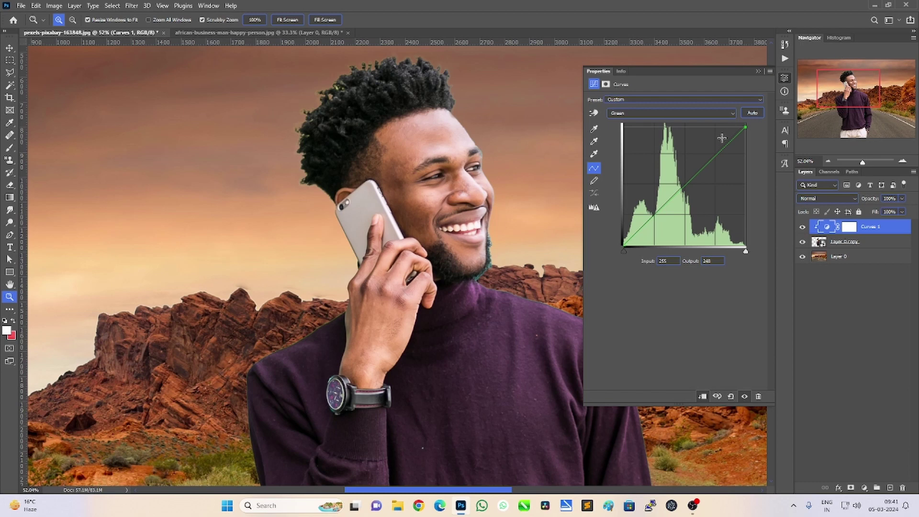
left_click_drag(687, 184, 697, 179)
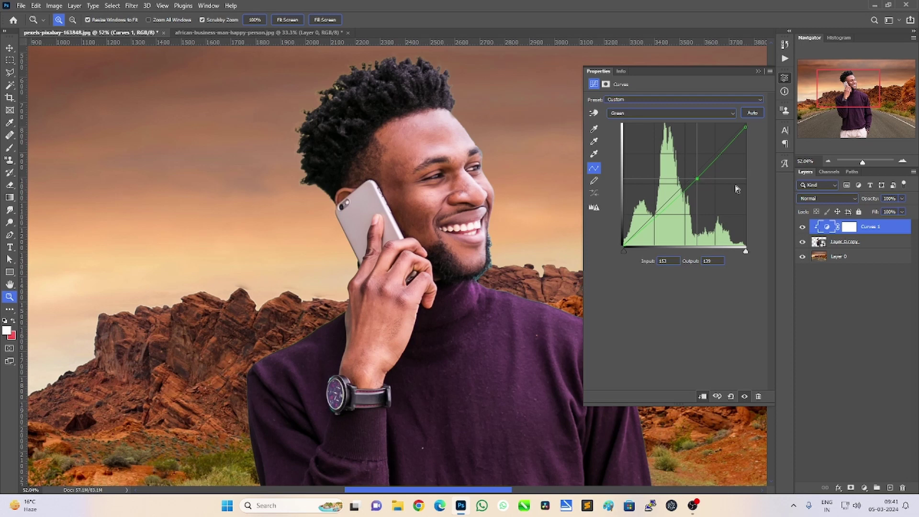
left_click(805, 227)
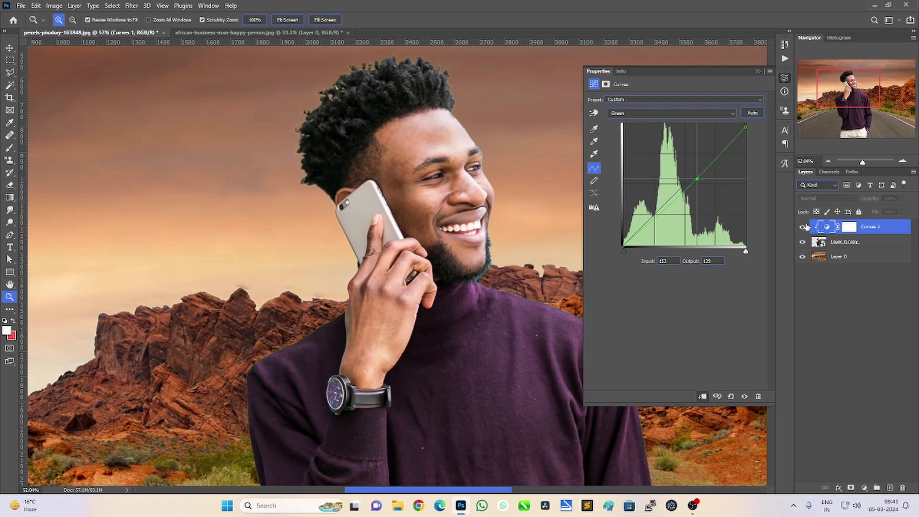
left_click(804, 227)
left_click(805, 227)
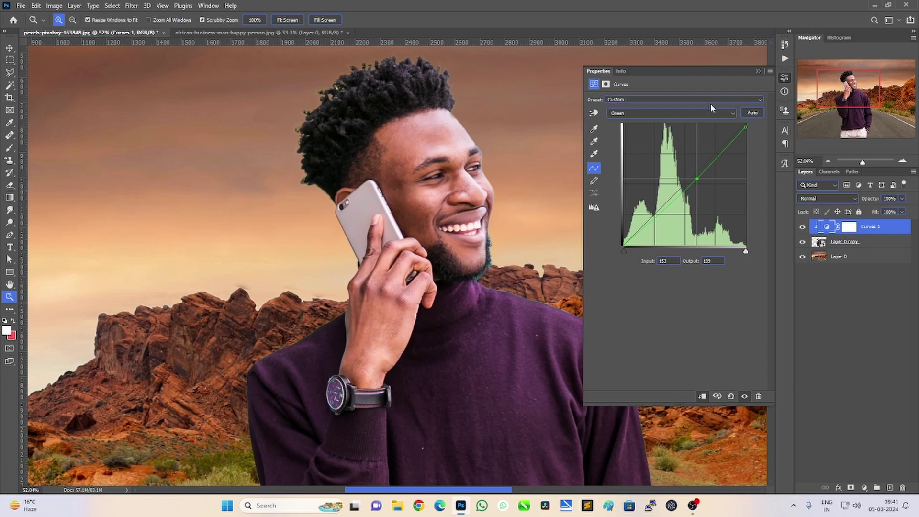
left_click(784, 78)
Step: Zoom in on the hair, add a new Layer 1, and choose the Clone Stamp tool
left_click(359, 117)
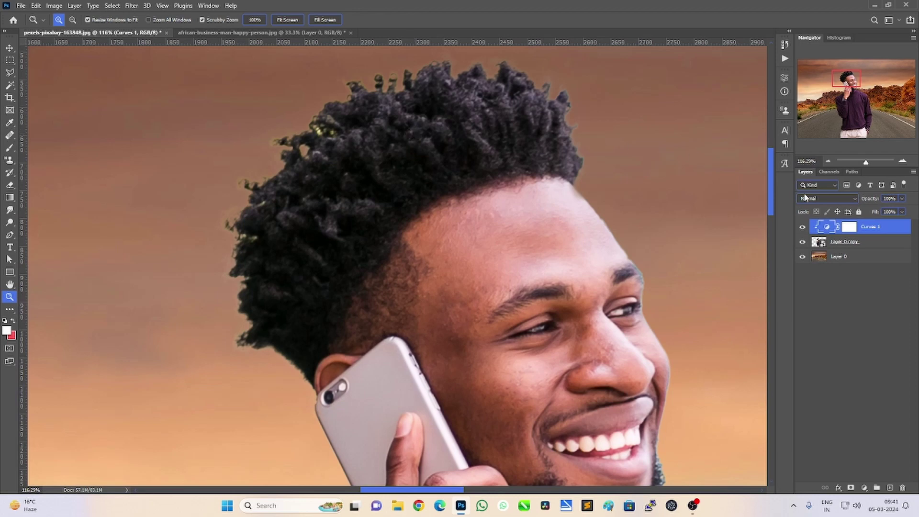
left_click(890, 488, "ctrl")
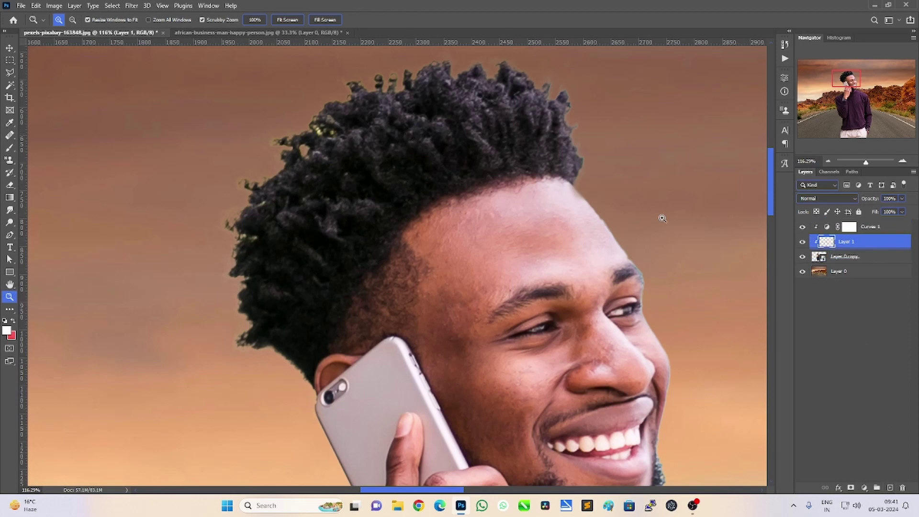
left_click(9, 149)
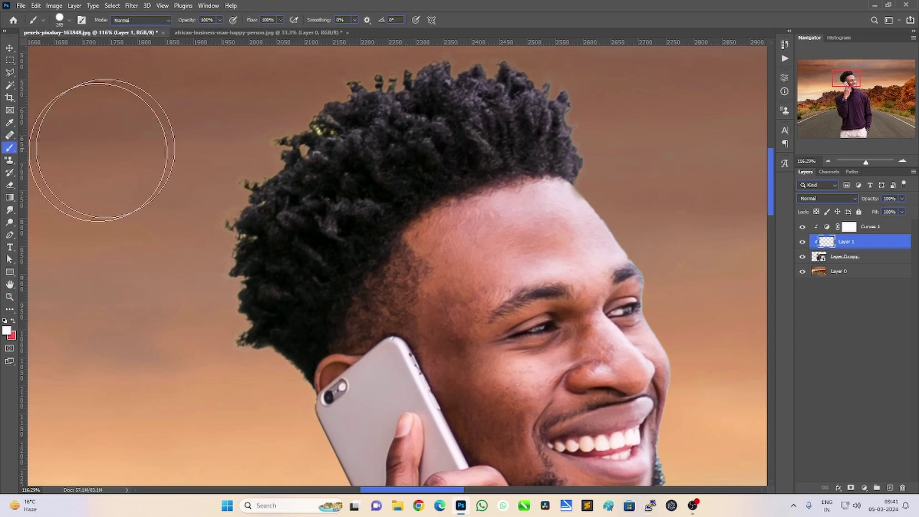
right_click(10, 162)
left_click(43, 161)
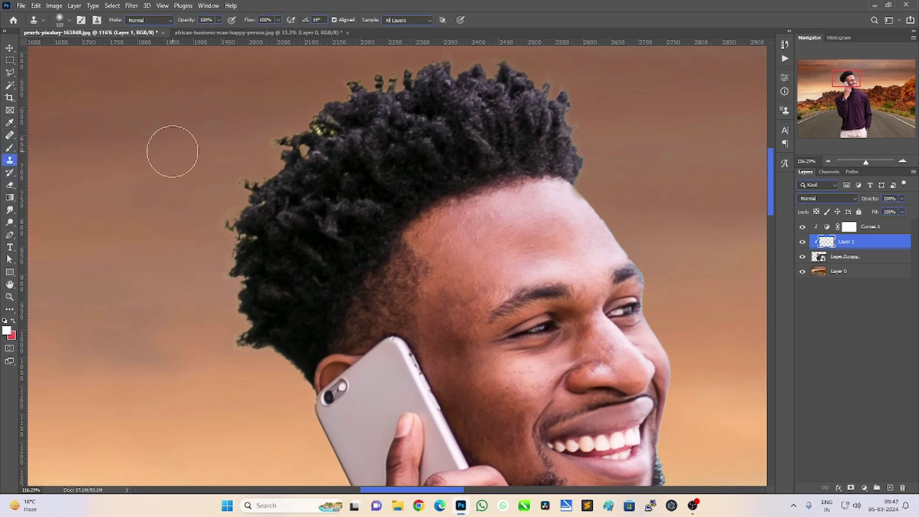
Step: Clone dark hair over the yellowish fringe along the left hair edge
left_click(445, 102, "alt")
left_click_drag(445, 92, 440, 79)
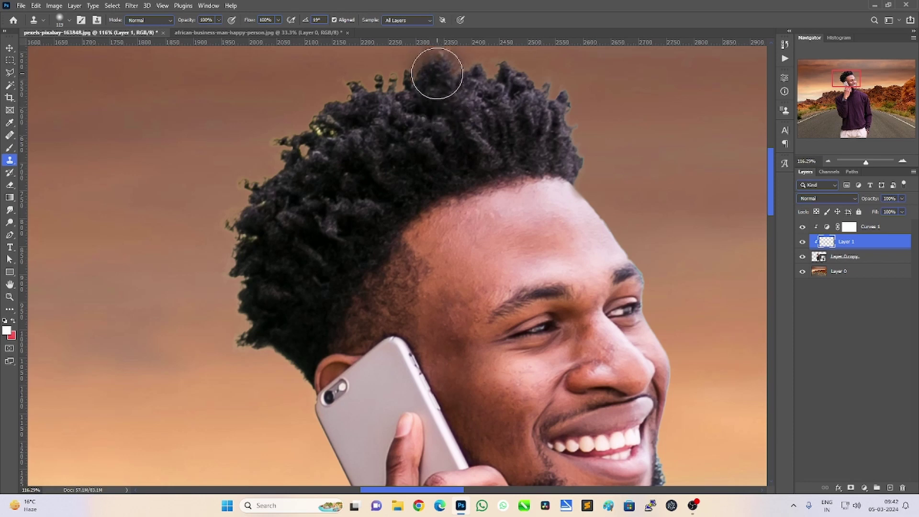
key("ctrl+z")
left_click(359, 103)
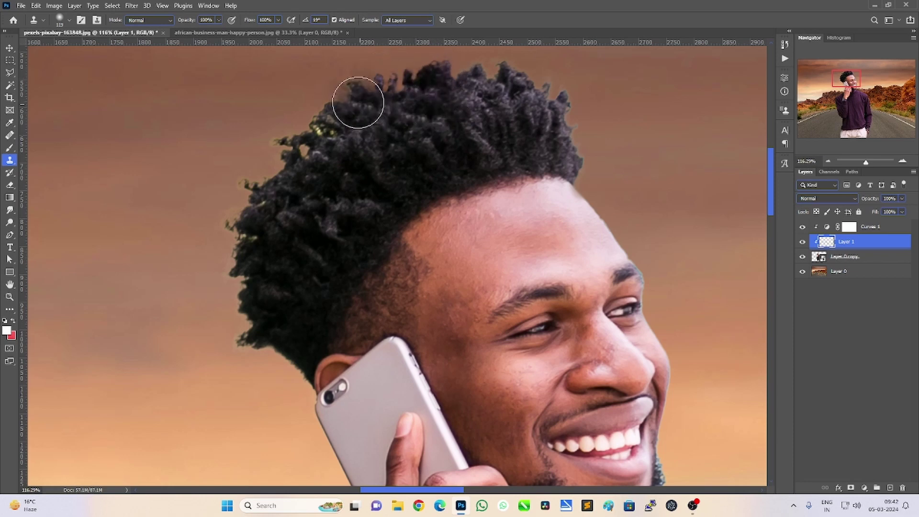
mouse_move(358, 102)
left_mouse_down()
mouse_move(302, 175)
mouse_move(242, 226)
mouse_move(250, 307)
mouse_move(273, 359)
left_mouse_up()
left_click(368, 143, "alt")
left_click(307, 214, "alt")
left_click(281, 255, "alt")
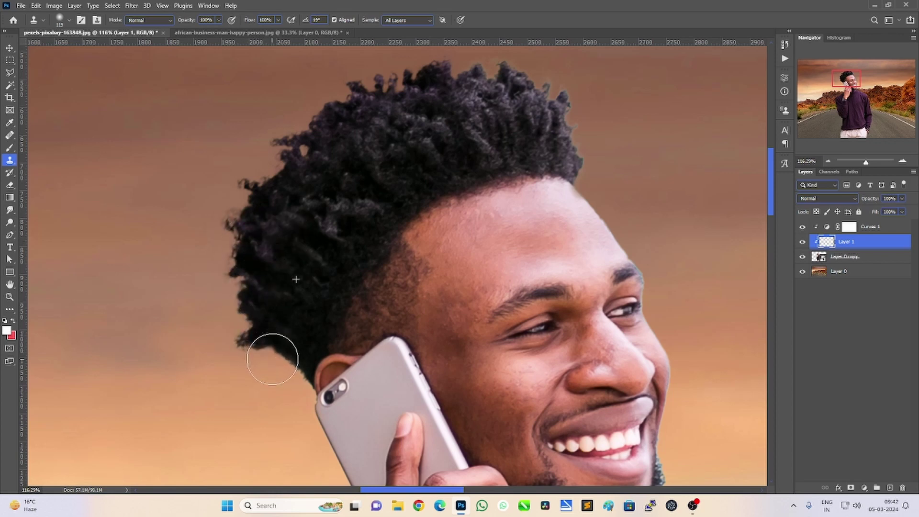
Step: Clone hair texture over the crown and the right edge of the hair
left_click(455, 96, "alt")
left_click(472, 80)
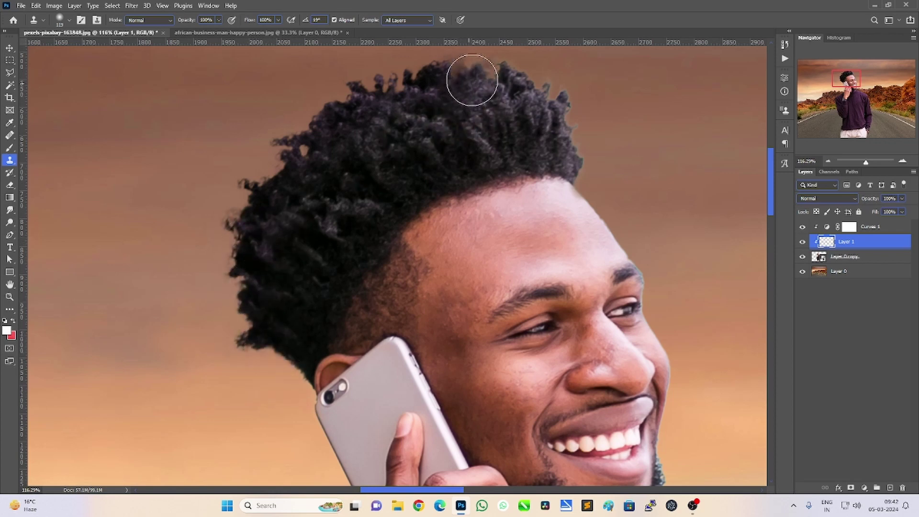
left_click(525, 101, "alt")
left_click(553, 108)
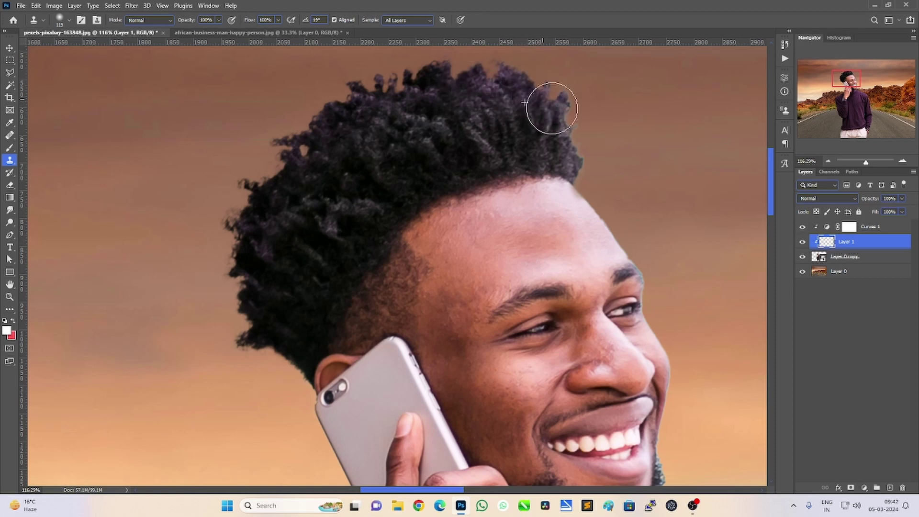
left_click_drag(550, 131, 564, 151)
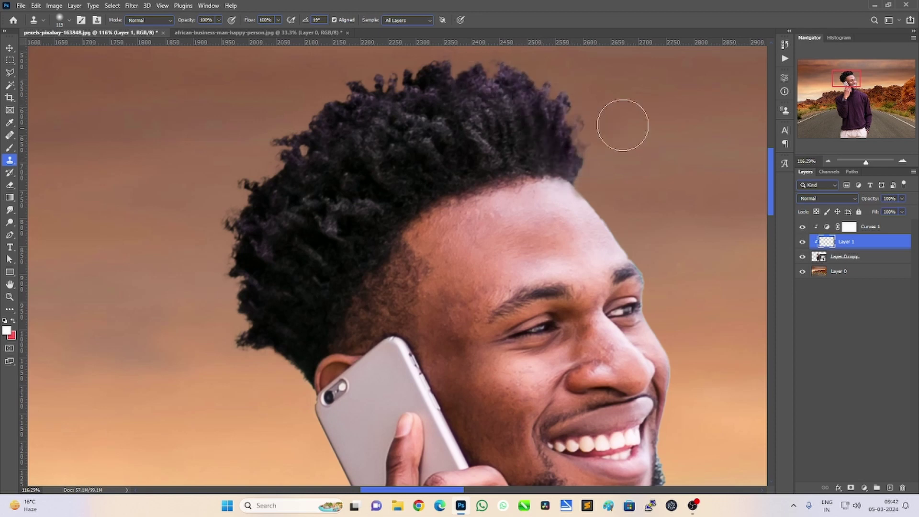
left_click_drag(585, 211, 398, 97)
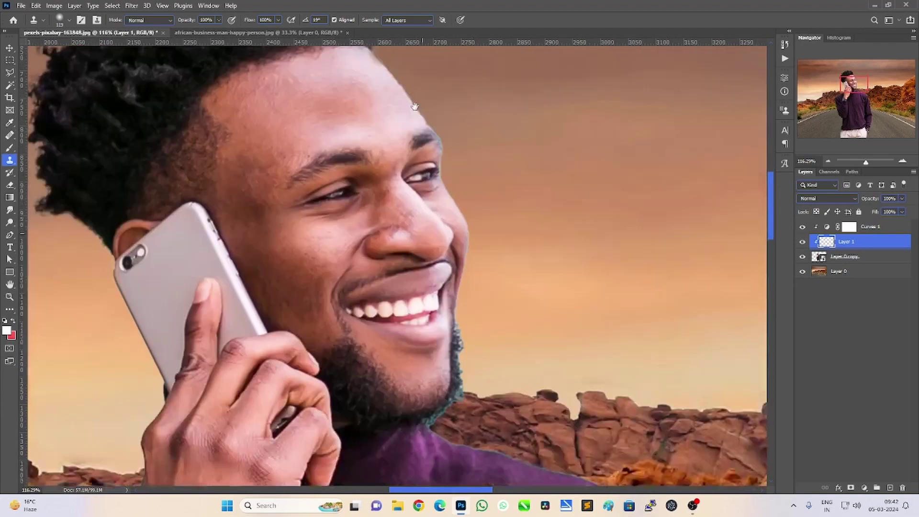
scroll(415, 106, "down", 5)
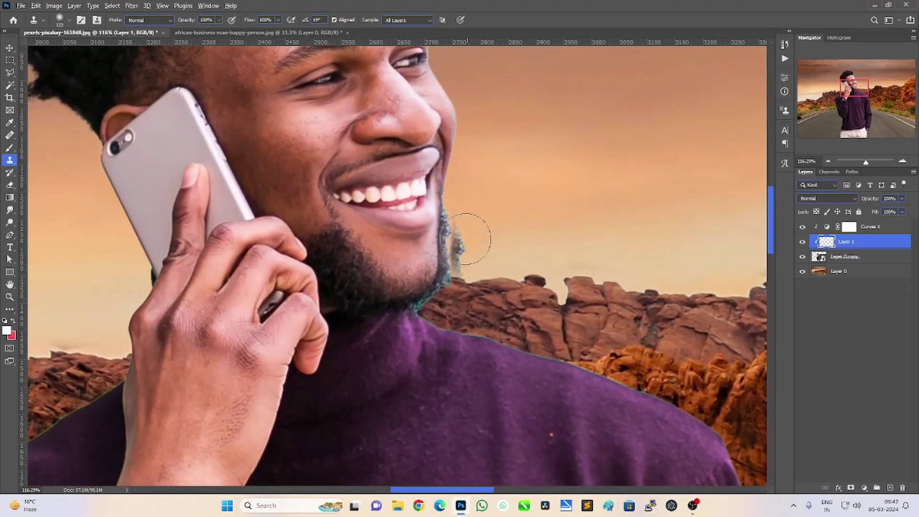
left_click_drag(361, 153, 432, 235)
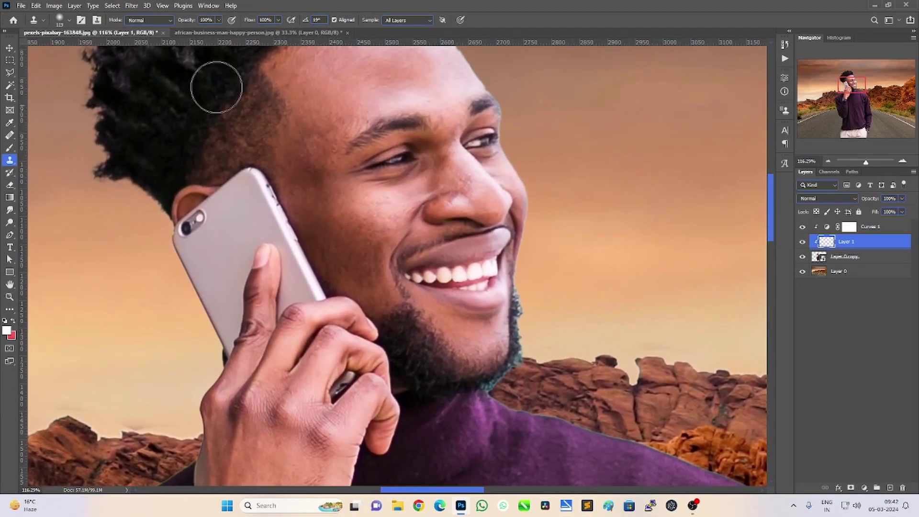
Step: Shrink the clone brush and try cloning along the beard and jaw edge, undoing those strokes
right_click(515, 307, "alt")
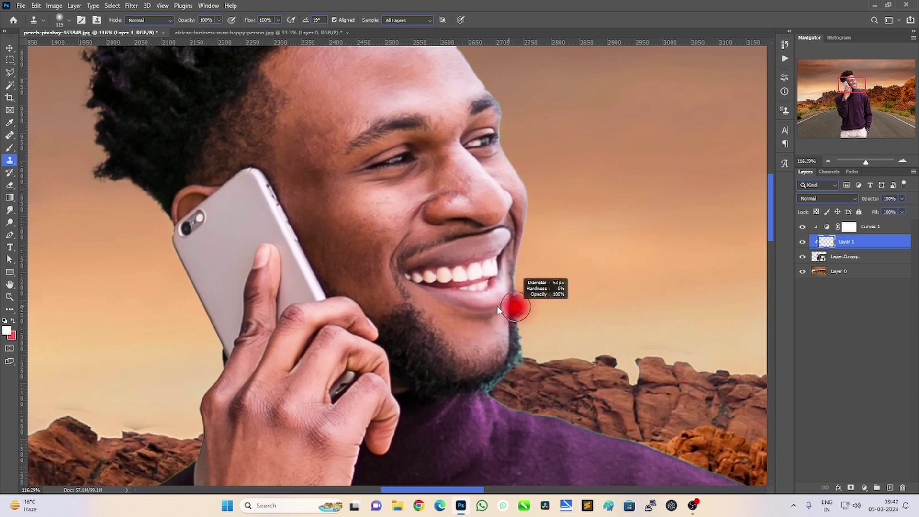
left_click_drag(498, 310, 491, 310)
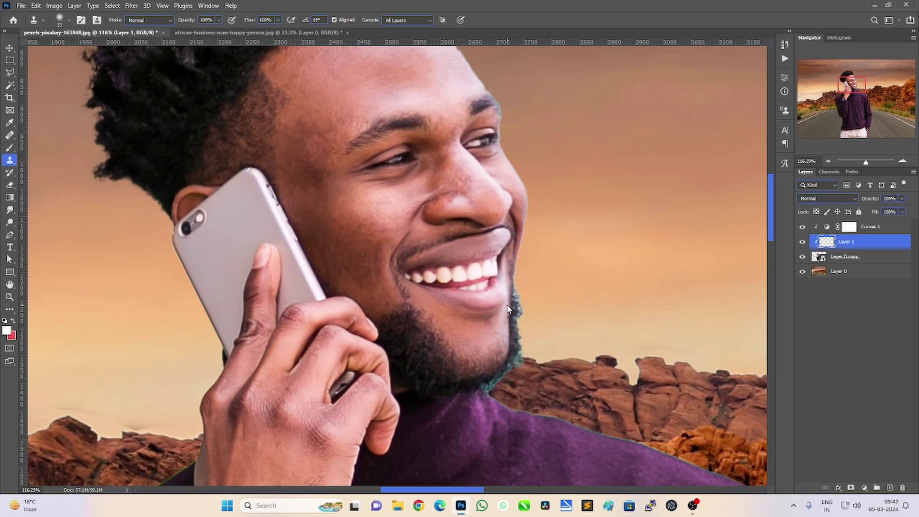
right_click(548, 316, "alt")
left_click(515, 280)
left_click_drag(515, 280, 520, 313)
key("ctrl+z")
left_click(475, 351)
left_click_drag(517, 291, 522, 308)
key("ctrl+z")
Step: Add a Hue/Saturation layer with Saturation -100 and lowered Lightness
left_click(864, 488)
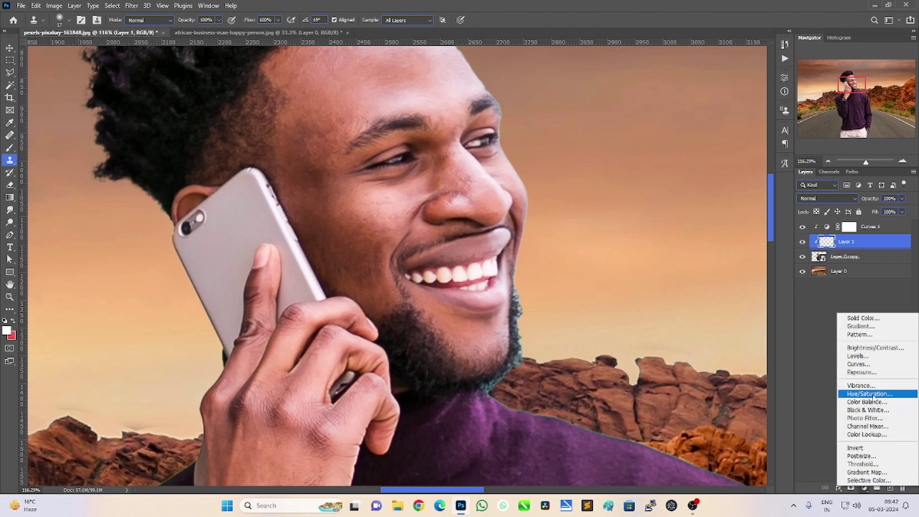
left_click(858, 388)
left_click_drag(676, 156, 590, 155)
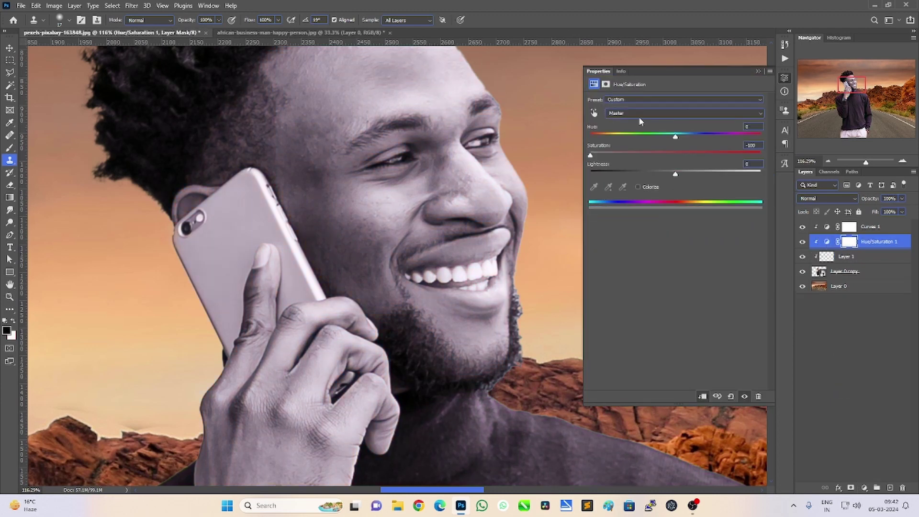
left_click(759, 71)
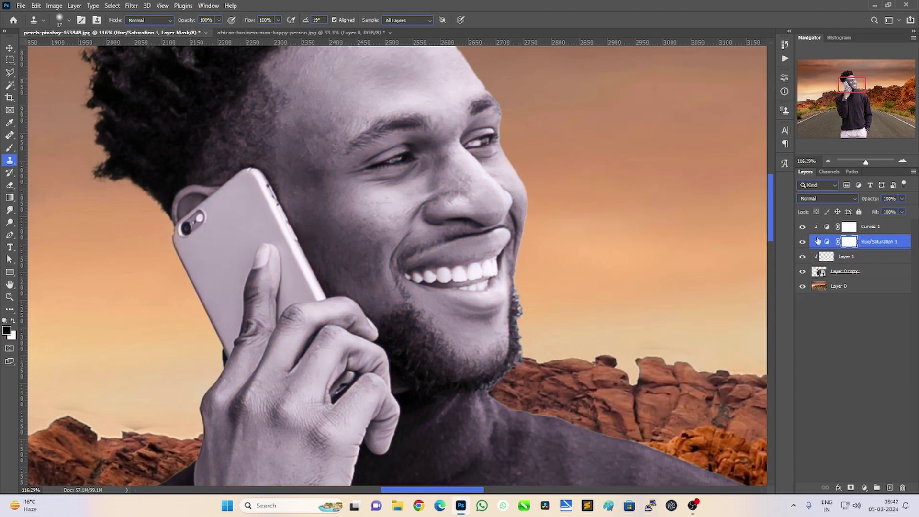
left_click(823, 241)
double_click(824, 241)
left_click_drag(676, 174, 650, 175)
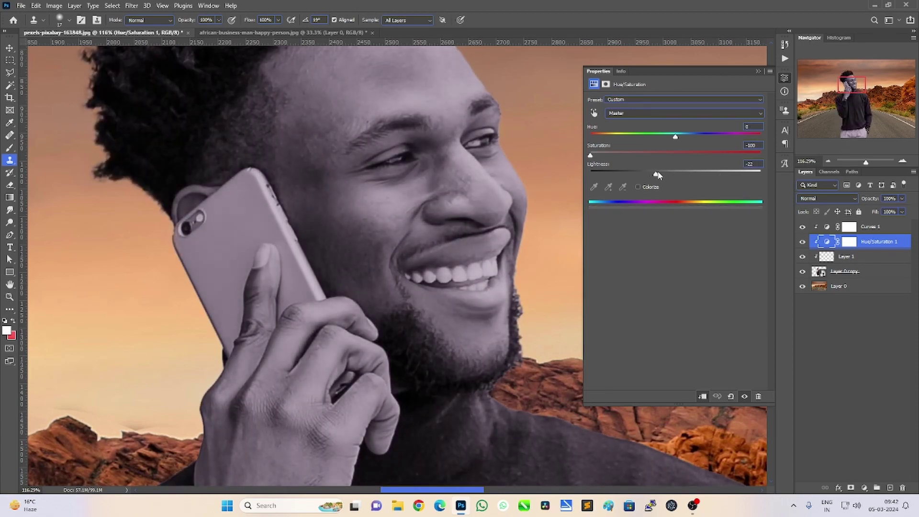
left_click(758, 71)
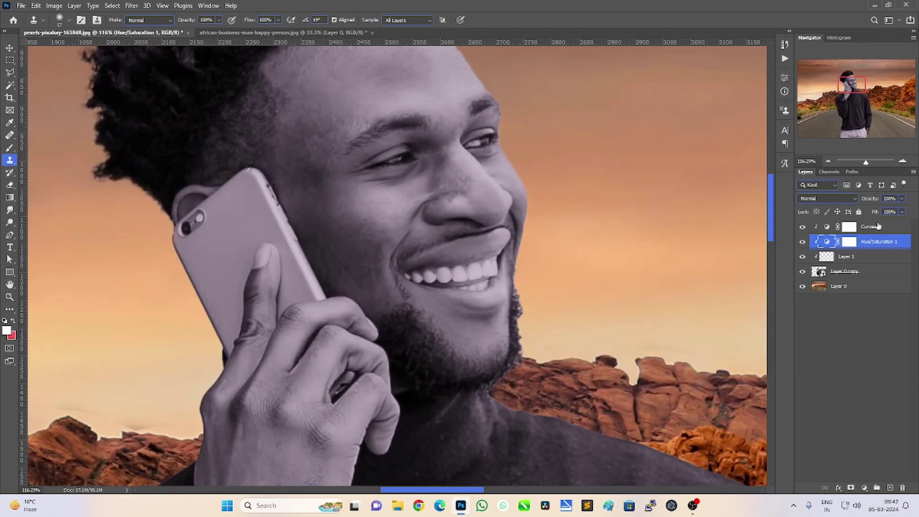
Step: Invert the Hue/Saturation mask to black and set up a smaller soft brush
left_click(850, 242)
key("ctrl+i")
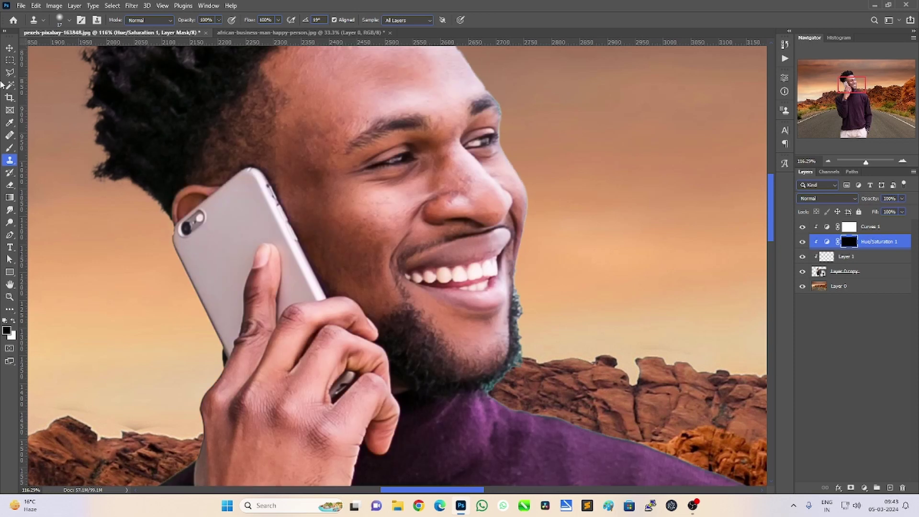
left_click(9, 48)
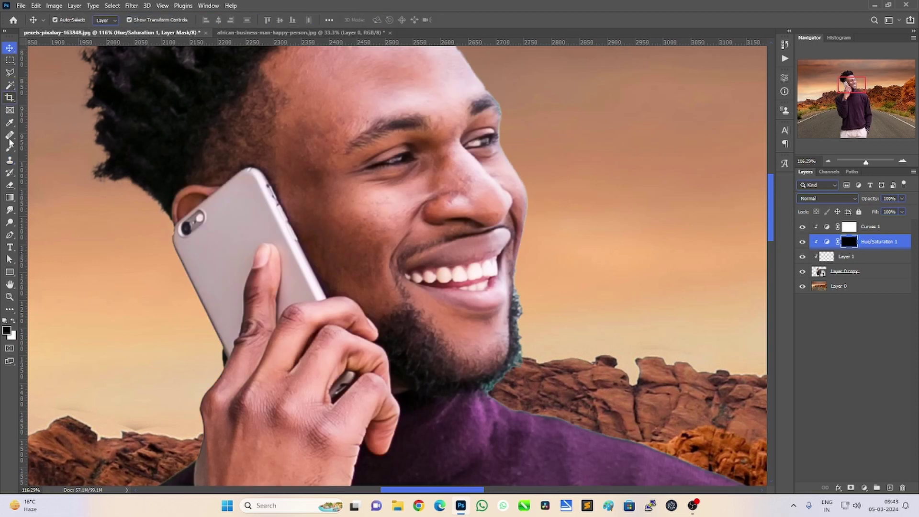
left_click(10, 148)
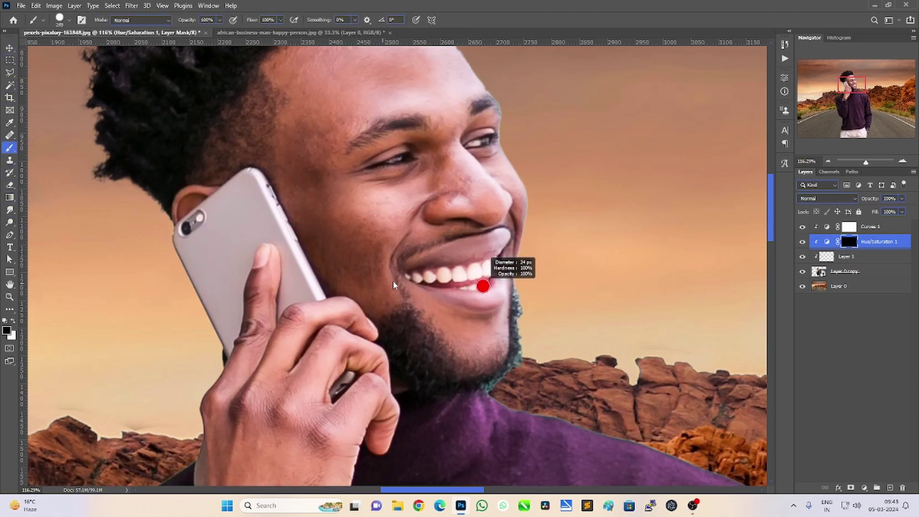
right_click(537, 301)
left_click_drag(580, 113, 572, 113)
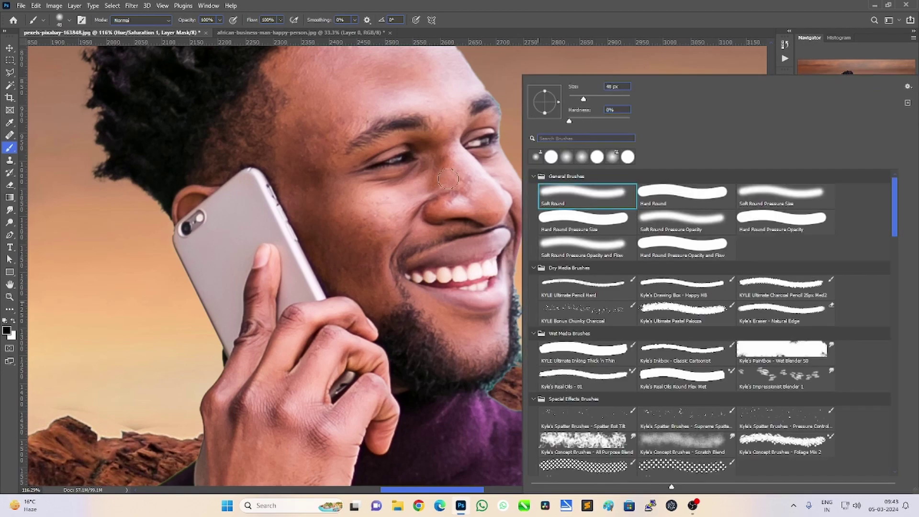
key("Return")
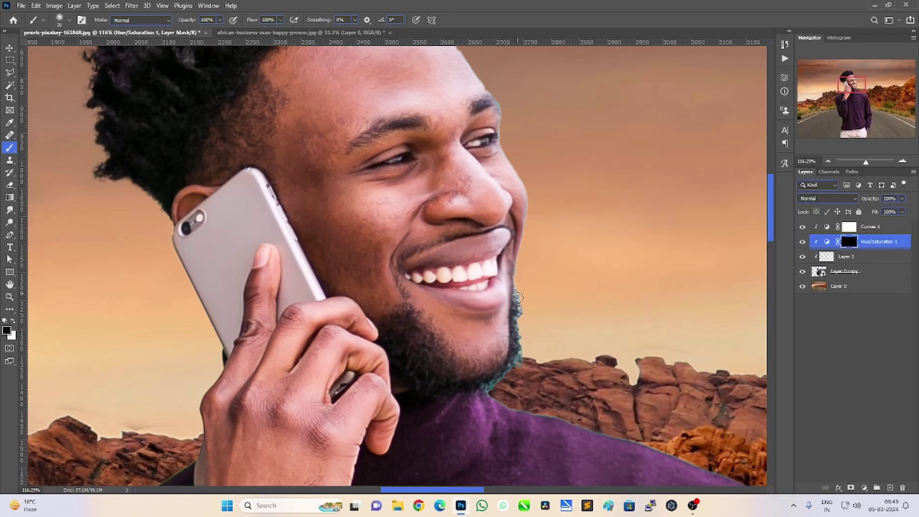
Step: Paint white along the jaw and beard edge to neutralize the greenish fringe
key("x")
mouse_move(521, 291)
left_mouse_down()
mouse_move(522, 359)
mouse_move(486, 387)
mouse_move(500, 402)
mouse_move(662, 441)
left_mouse_up()
mouse_move(653, 397)
left_mouse_down()
mouse_move(605, 344)
mouse_move(447, 250)
left_mouse_up()
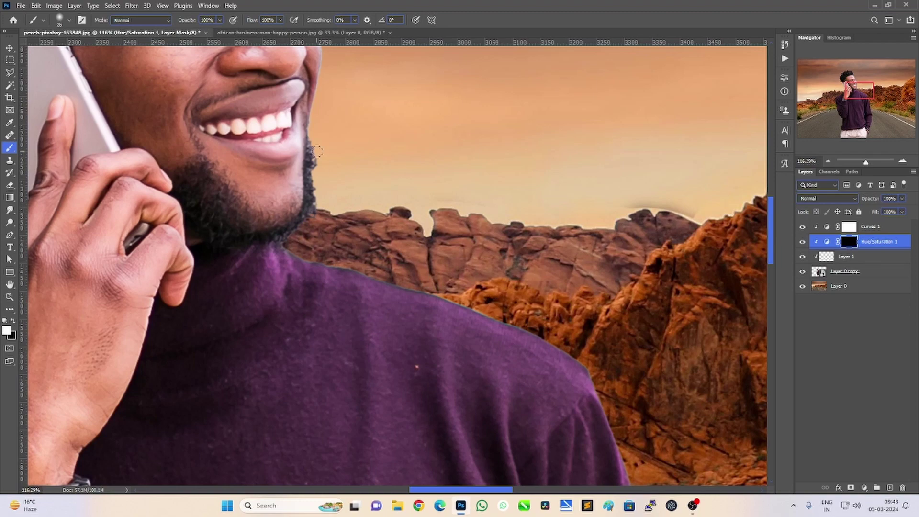
Step: Zoom around the composite to inspect the man's cutout edges
left_click(10, 297)
scroll(389, 283, "down", 5)
scroll(435, 284, "down", 3)
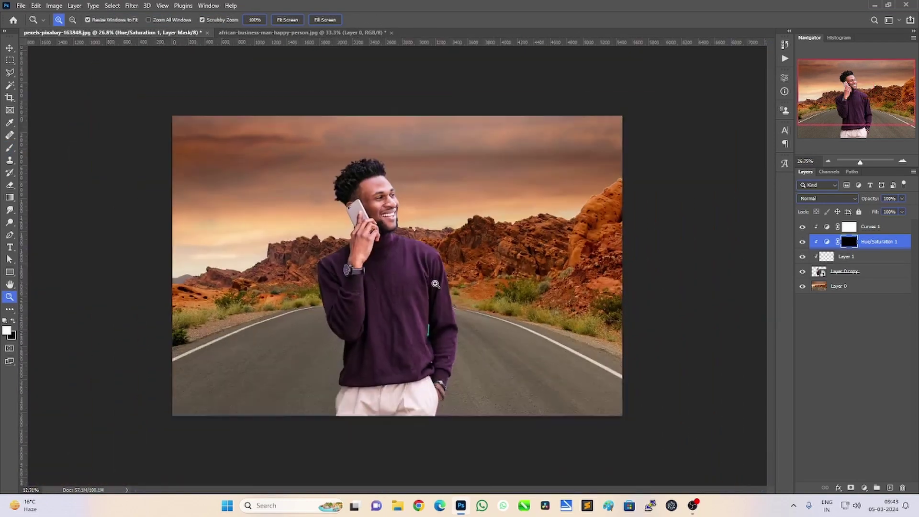
scroll(436, 284, "up", 3)
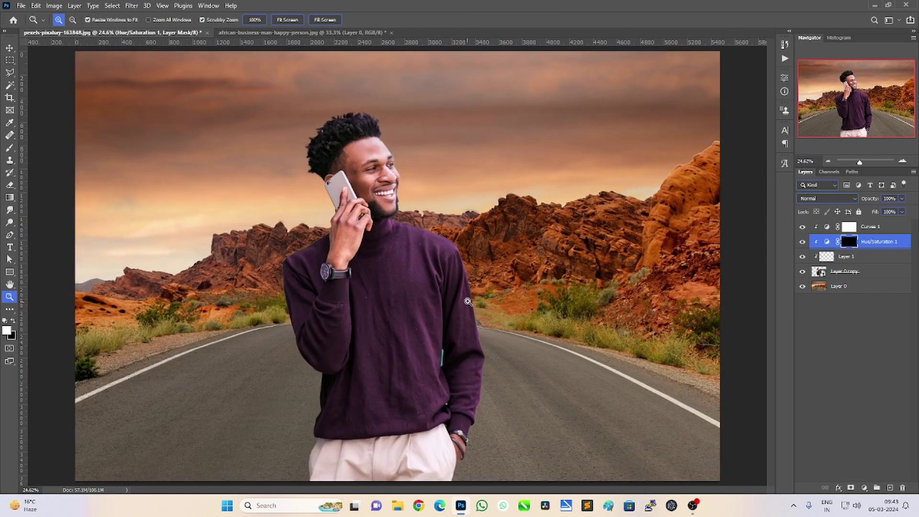
scroll(455, 356, "up", 4)
scroll(500, 367, "up", 1)
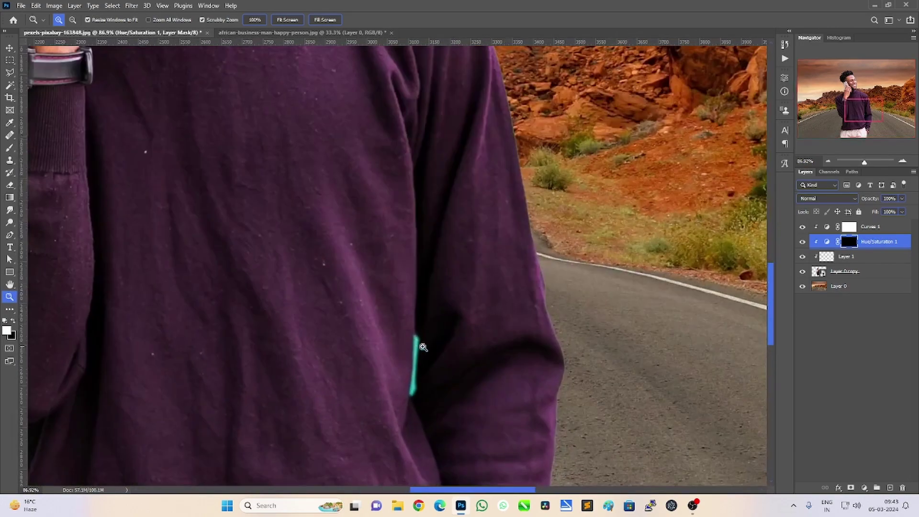
scroll(492, 367, "up", 2)
scroll(446, 362, "up", 1)
Step: Add a mask to Layer 0 copy and paint black over the teal fringe on his sleeve
left_click(855, 271)
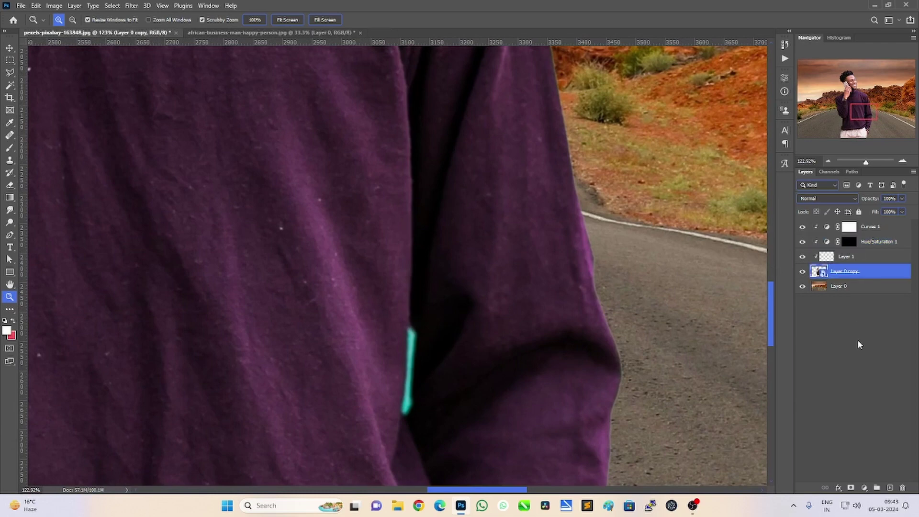
left_click(851, 488)
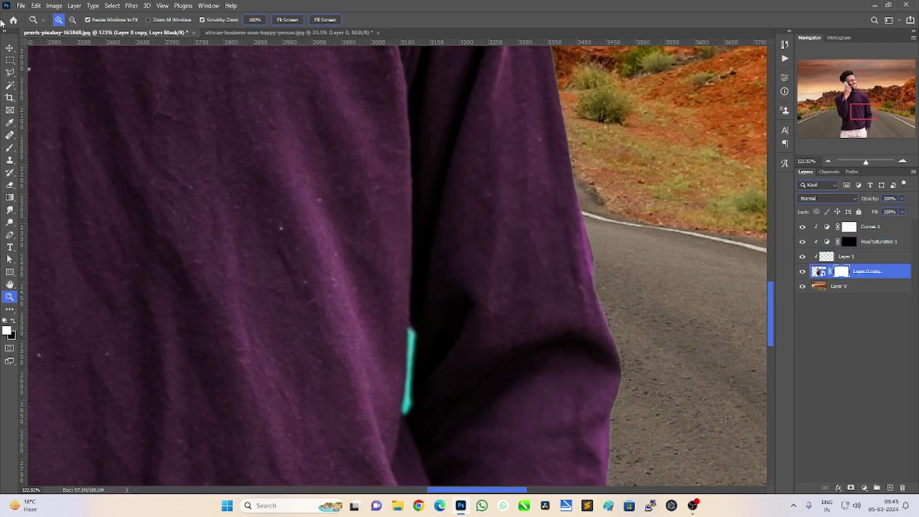
left_click(7, 147)
key("x")
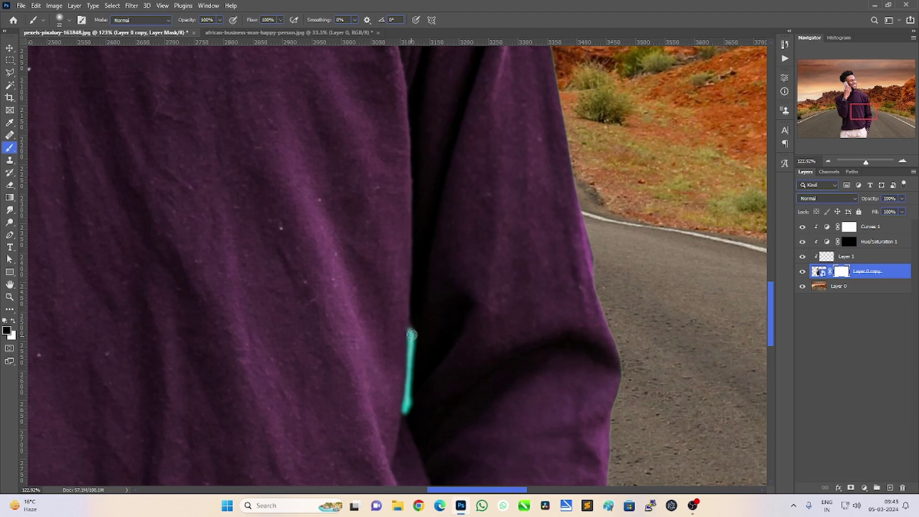
left_click_drag(411, 330, 406, 413)
scroll(523, 362, "down", 3)
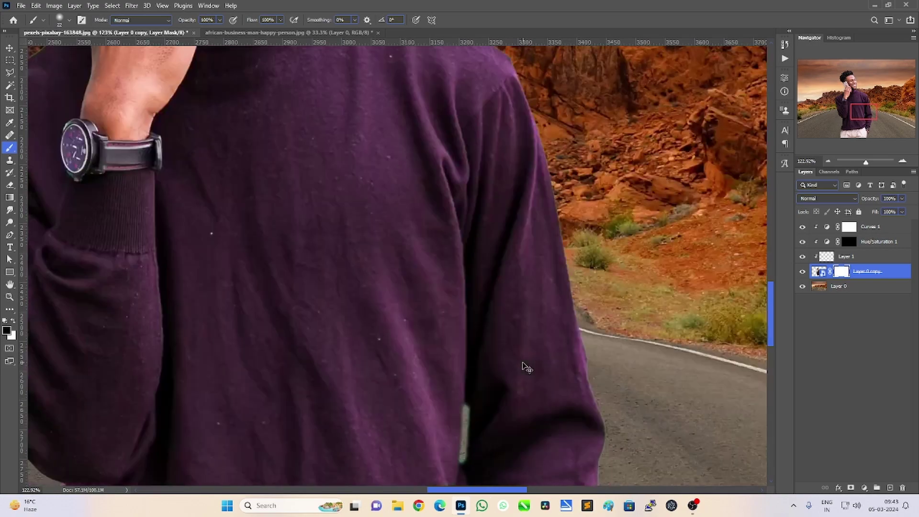
scroll(522, 362, "down", 2)
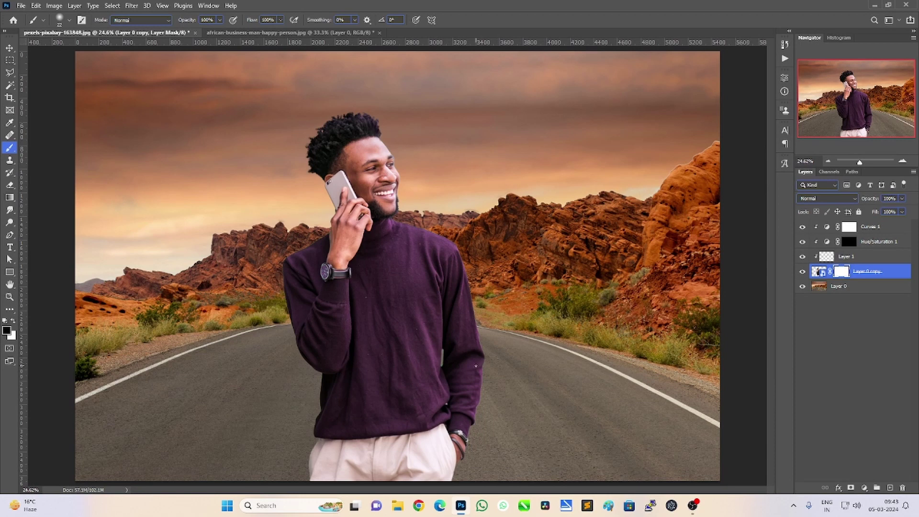
Step: Toggle Layer 1 to compare the hair retouch, then fit the whole image on screen
left_click(804, 257)
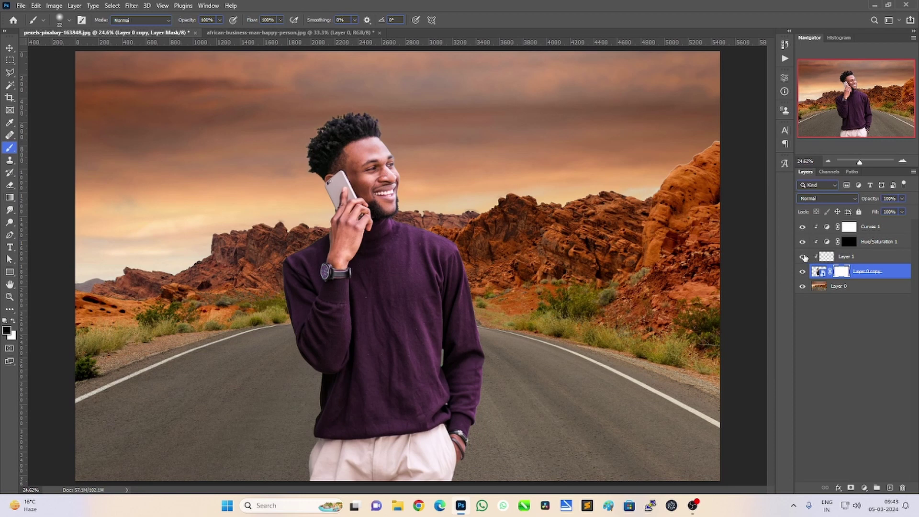
left_click(804, 257)
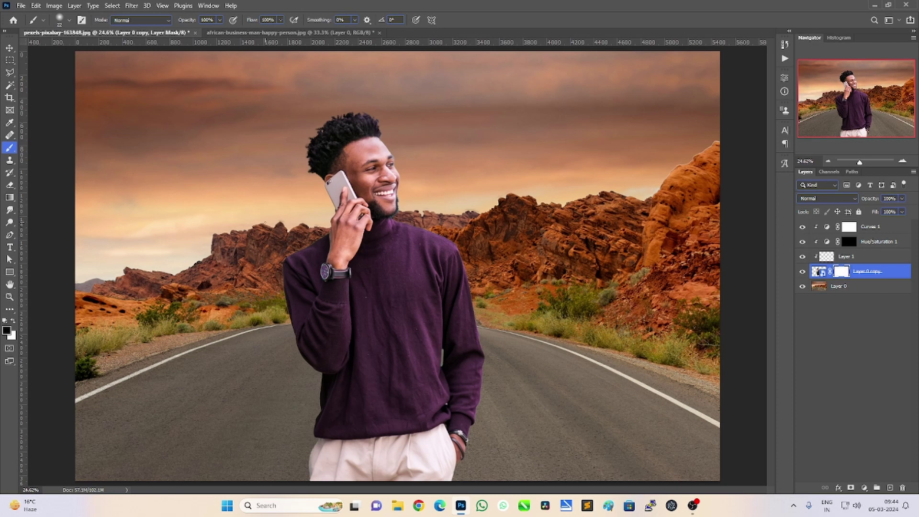
left_click(10, 296)
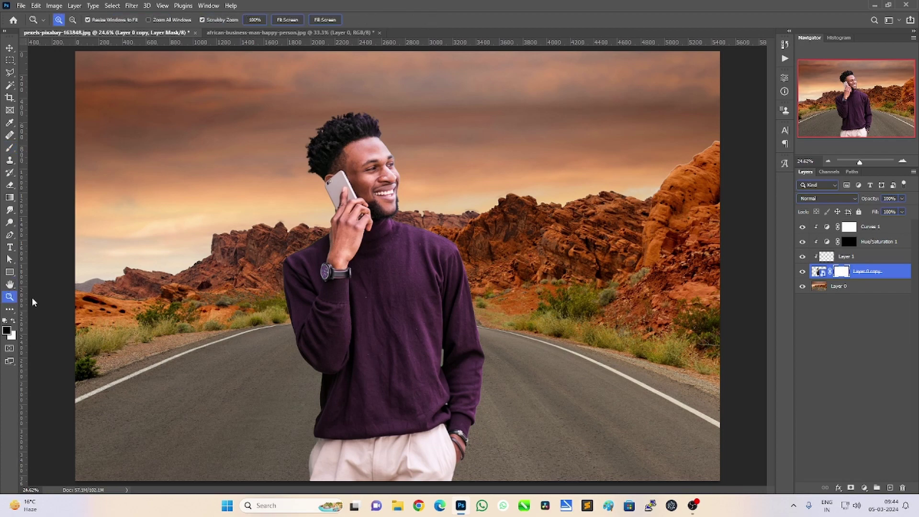
left_click(412, 299, "alt")
left_click_drag(412, 299, 427, 154)
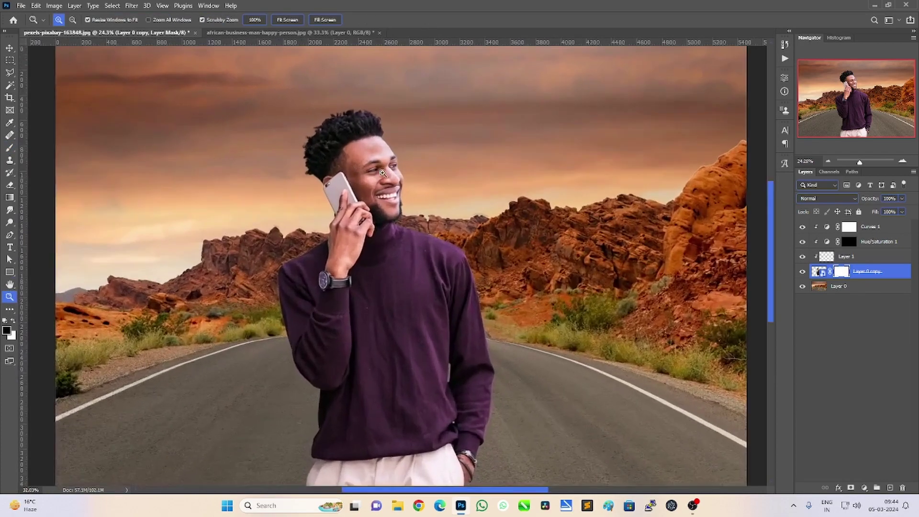
key("ctrl+0")
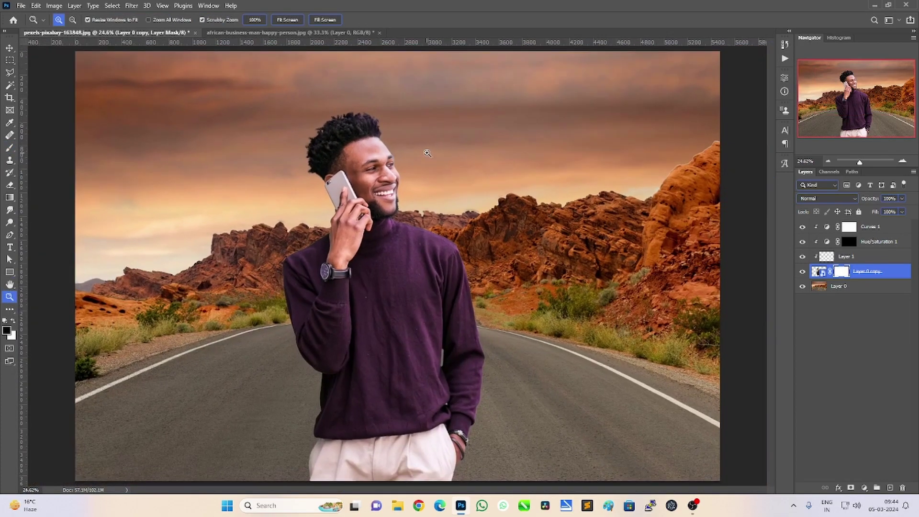
left_click(9, 49)
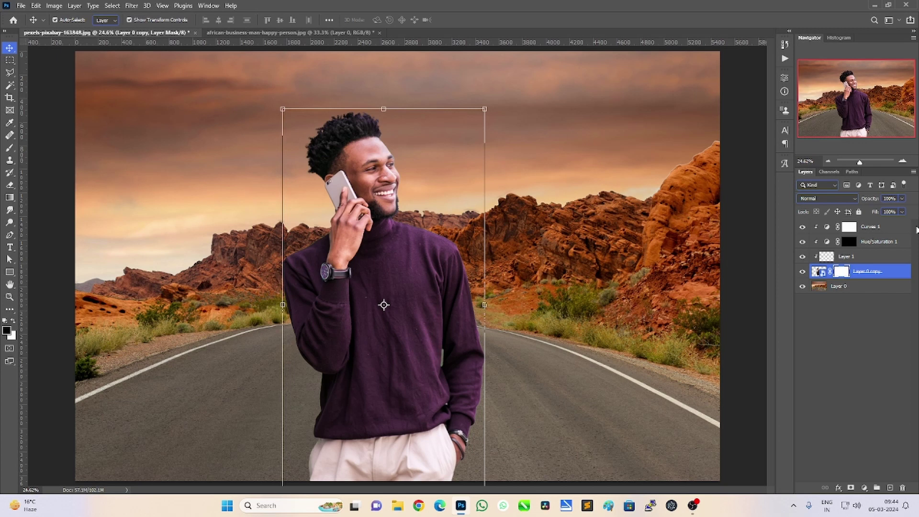
Step: Add a Color Balance layer clipped to the man, shifting his midtones toward yellow
left_click(885, 229)
left_click(861, 487)
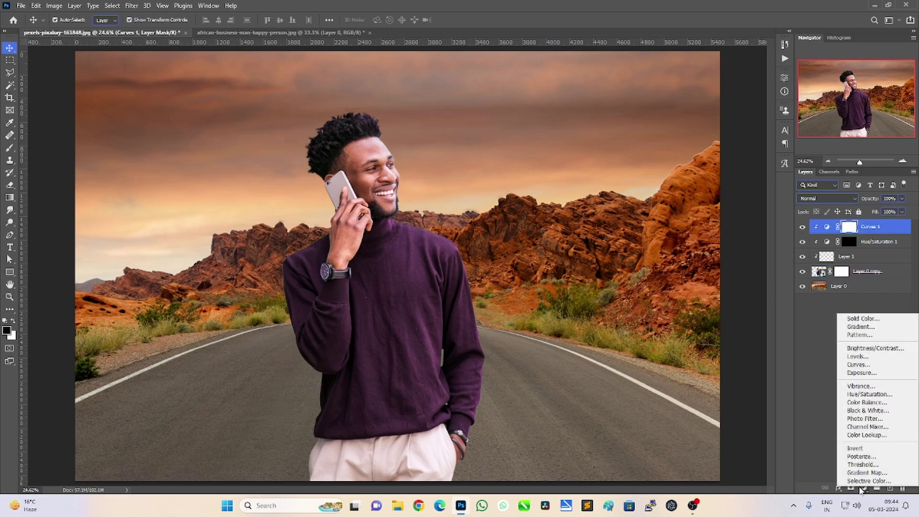
left_click(862, 487)
left_click(861, 489)
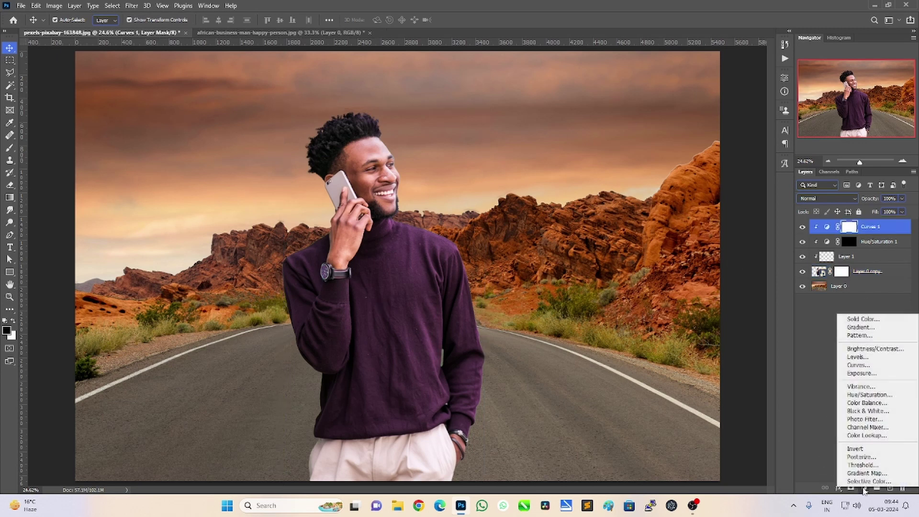
left_click(876, 404)
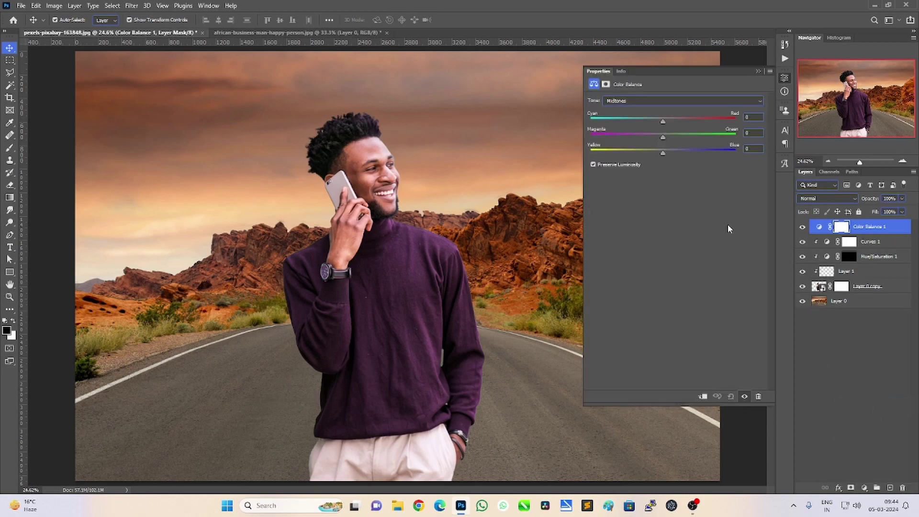
left_click_drag(663, 152, 633, 153)
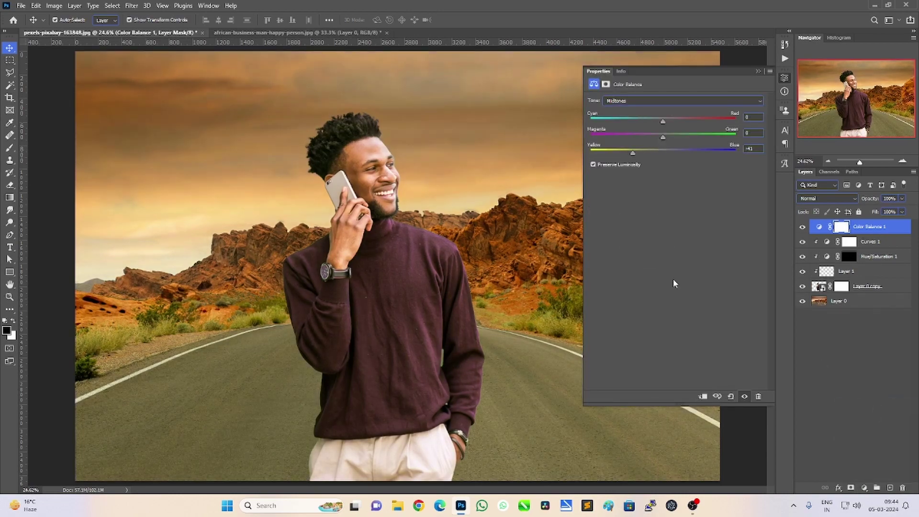
left_click(702, 396)
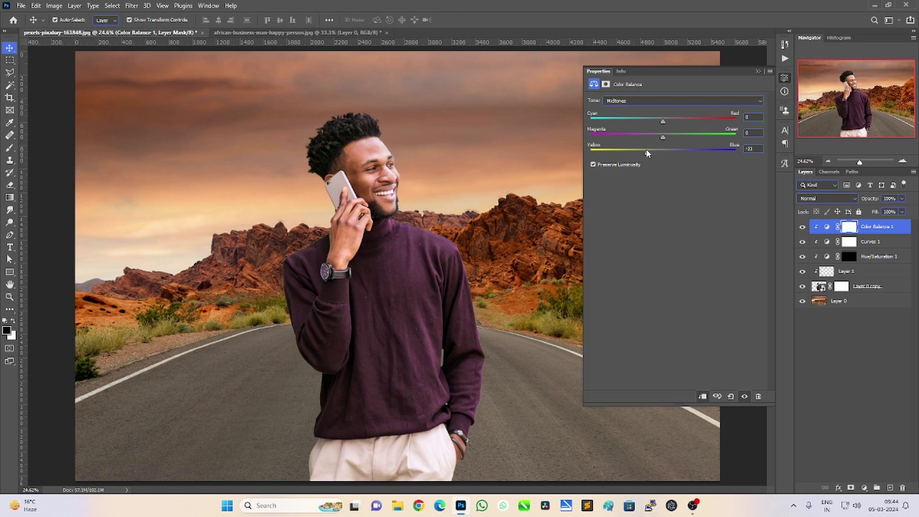
left_click_drag(647, 152, 642, 152)
left_click_drag(635, 151, 629, 151)
left_click(758, 71)
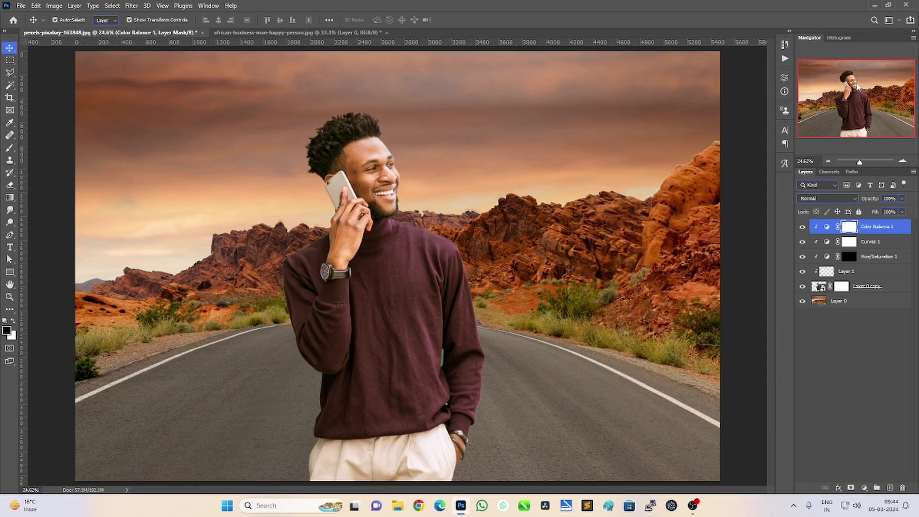
Step: Select Layer 0 and hide the man's four correction layers
mouse_move(803, 226)
left_mouse_down()
mouse_move(802, 277)
mouse_move(803, 226)
left_mouse_up()
left_click(10, 297)
left_click_drag(521, 168, 516, 170)
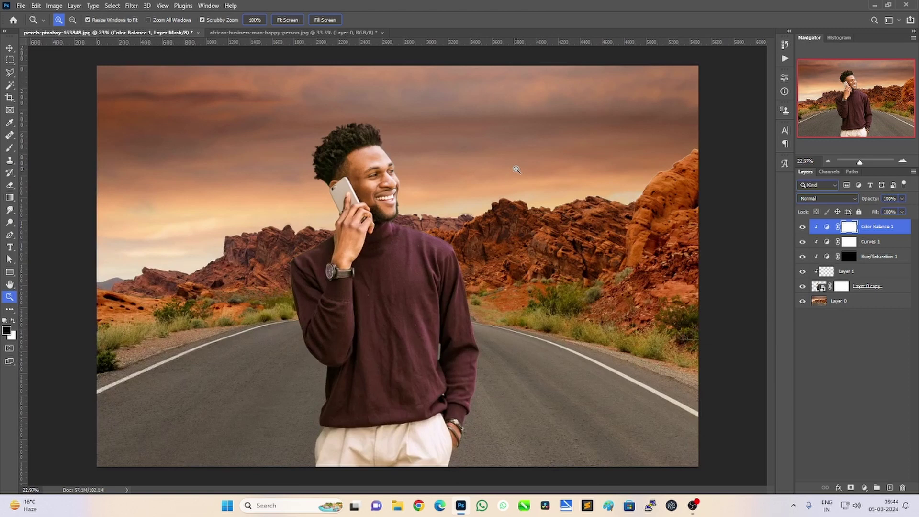
left_click(858, 303)
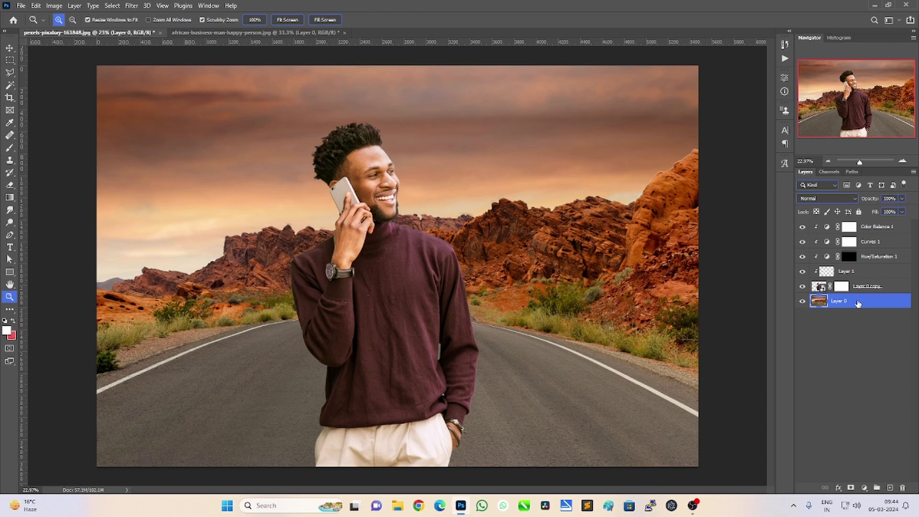
left_click_drag(803, 228, 798, 276)
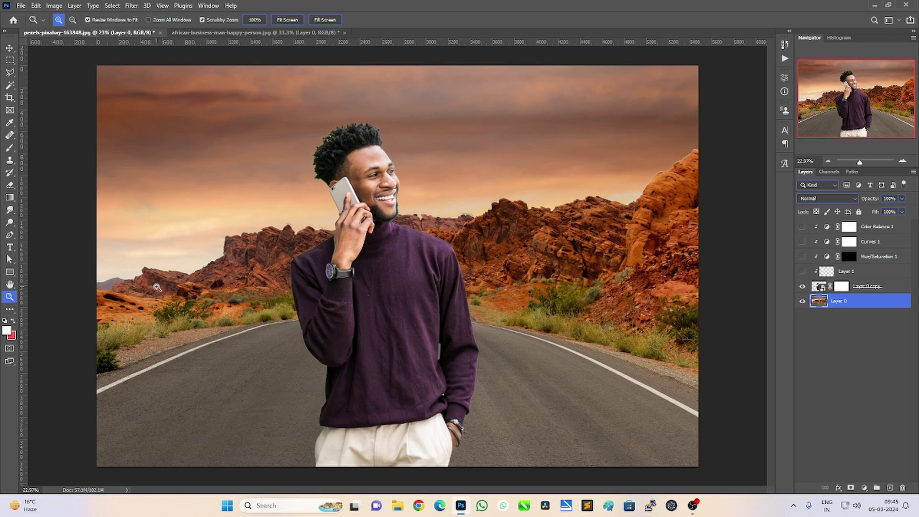
left_click(6, 329)
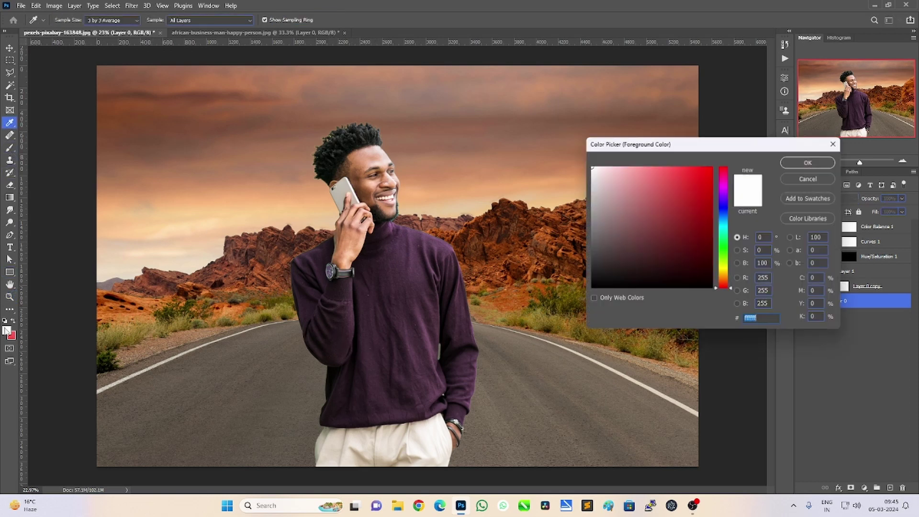
left_click(111, 293)
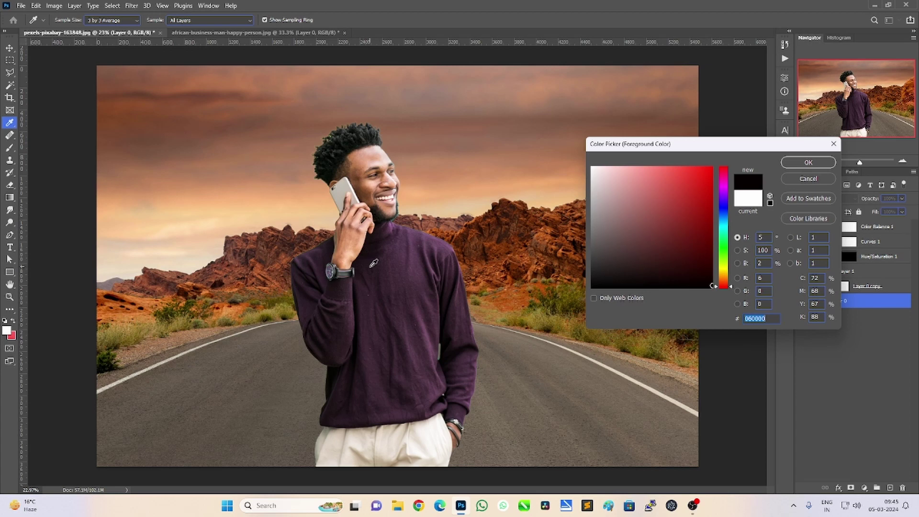
left_click(358, 339)
left_click(667, 396)
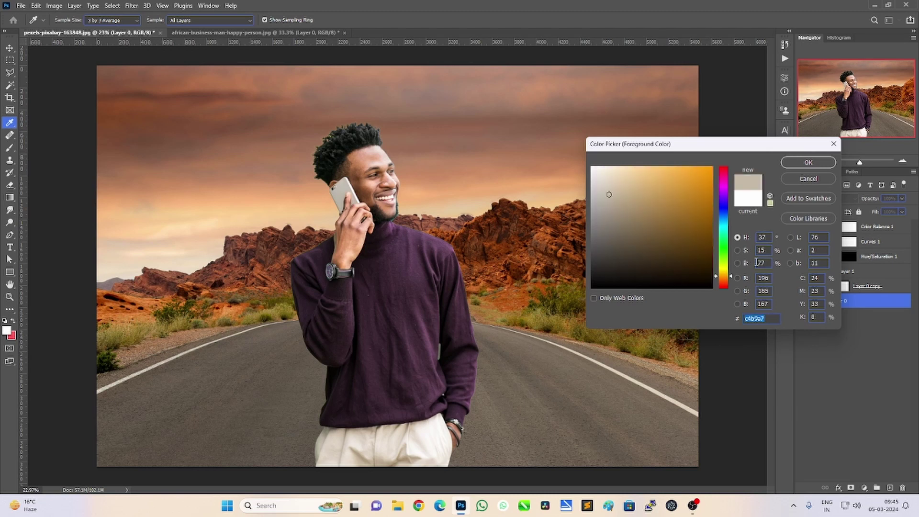
left_click(440, 431)
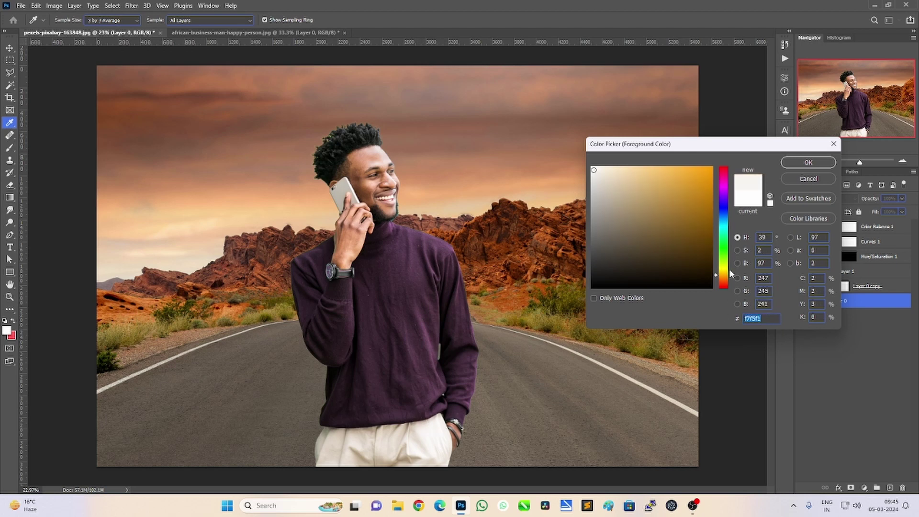
left_click(428, 432)
key("z")
left_click(809, 178)
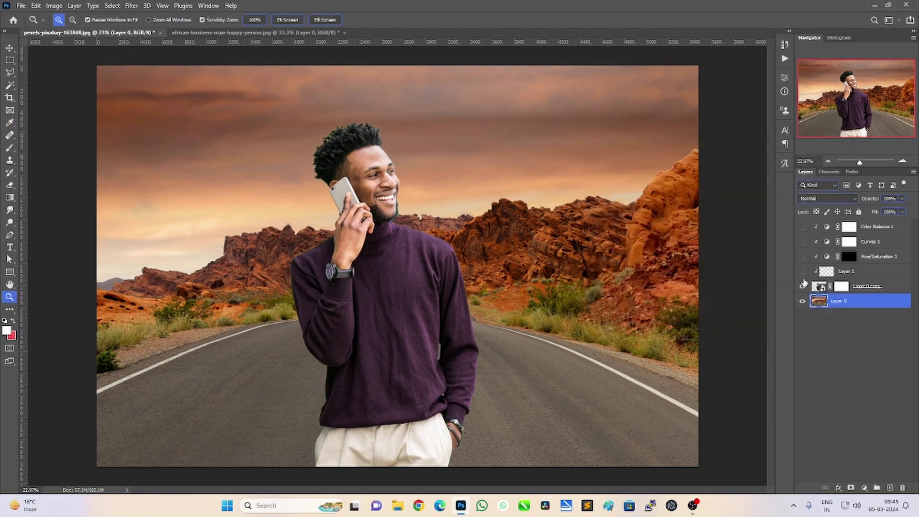
Step: Add a Brightness/Contrast adjustment above Layer 0 with Contrast -50
left_click(803, 286)
left_click(864, 487)
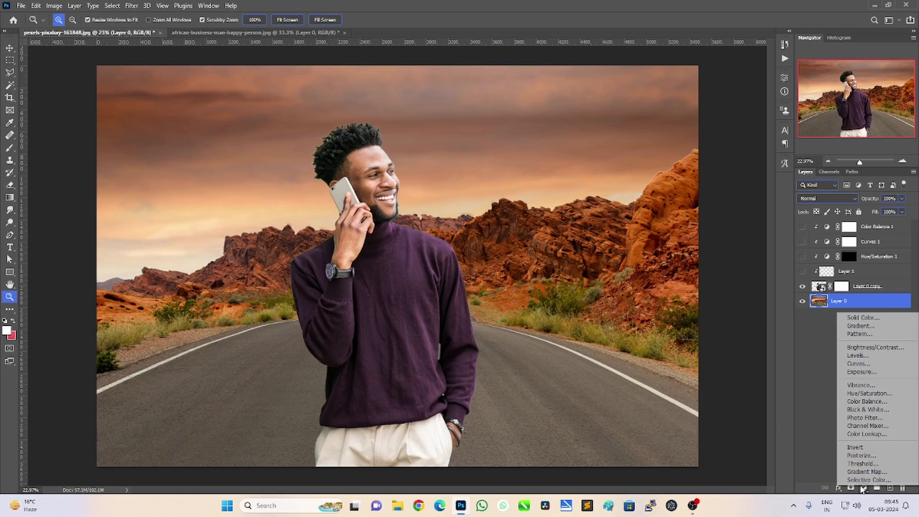
left_click(879, 348)
left_click_drag(665, 145, 572, 144)
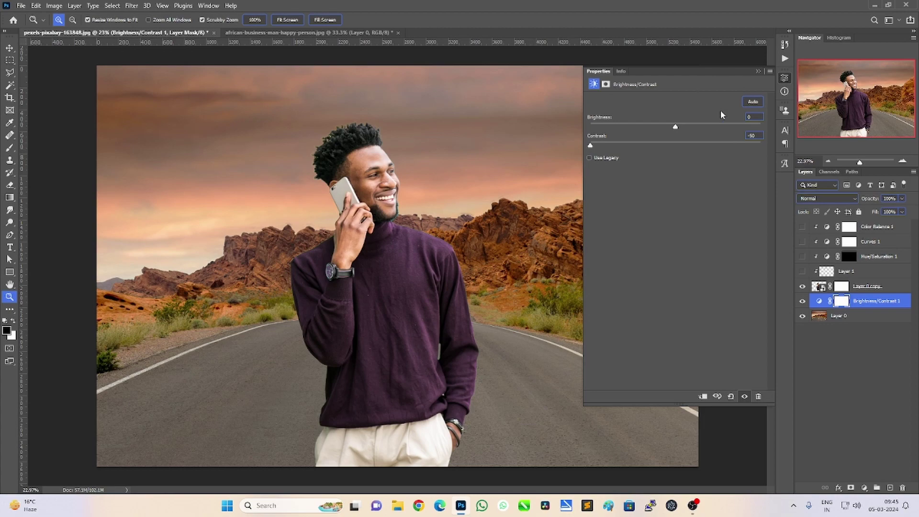
left_click_drag(654, 145, 706, 144)
key("ctrl+plus")
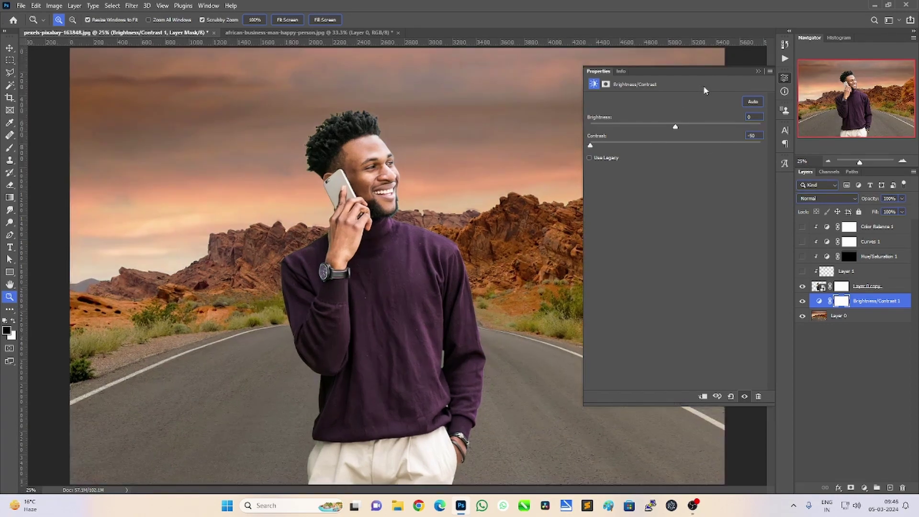
left_click(764, 70)
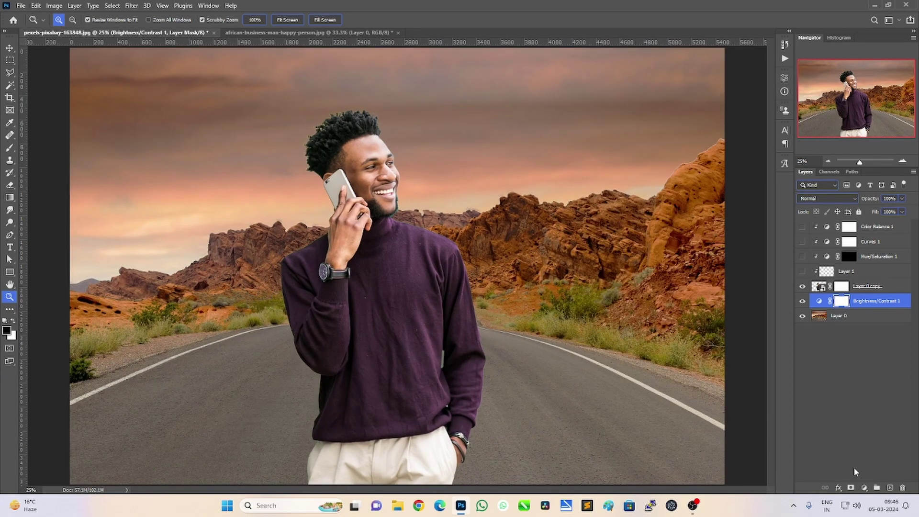
Step: Add a white Solid Color fill layer at 24% opacity to haze the desert
left_click(865, 488)
left_click(859, 317)
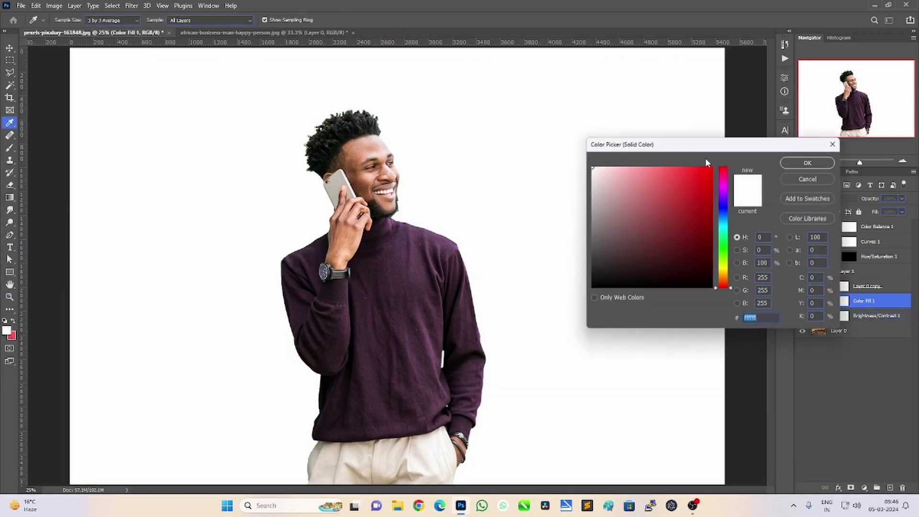
left_click(808, 163)
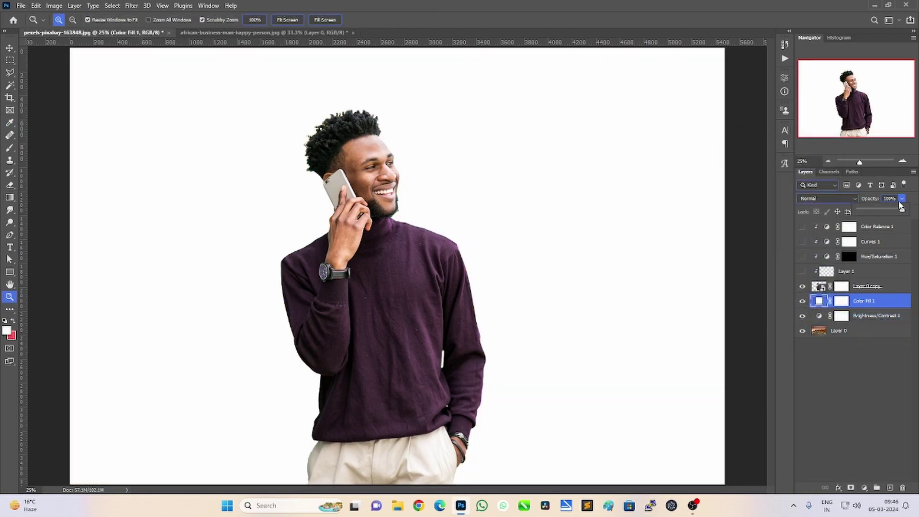
left_click_drag(895, 210, 863, 209)
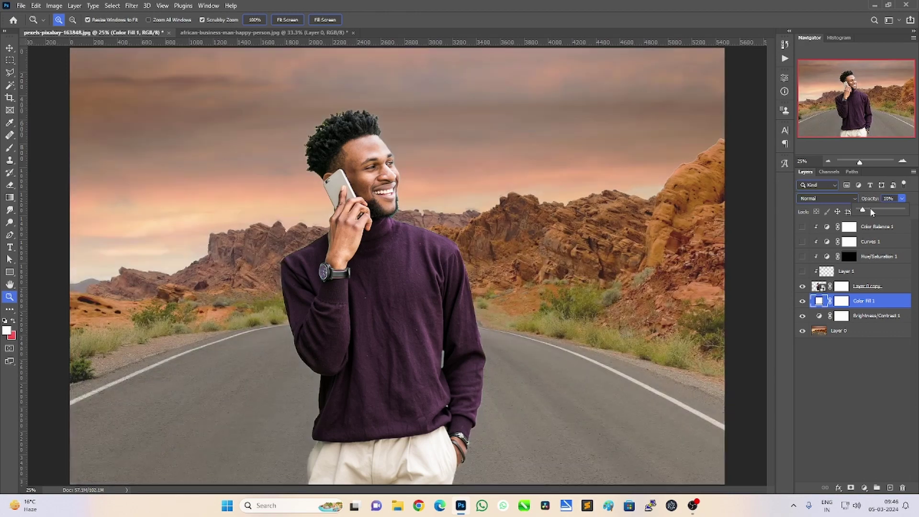
left_click(871, 210)
scroll(411, 318, "down", 5)
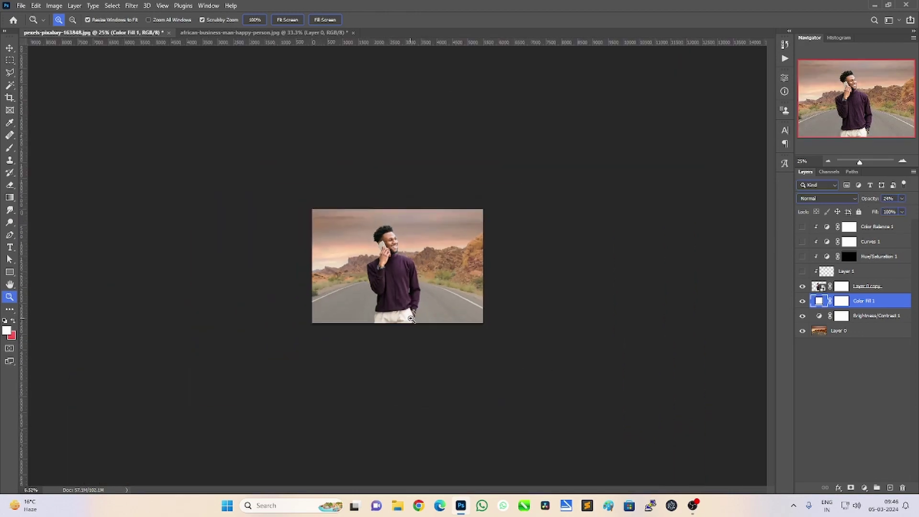
scroll(411, 319, "up", 5)
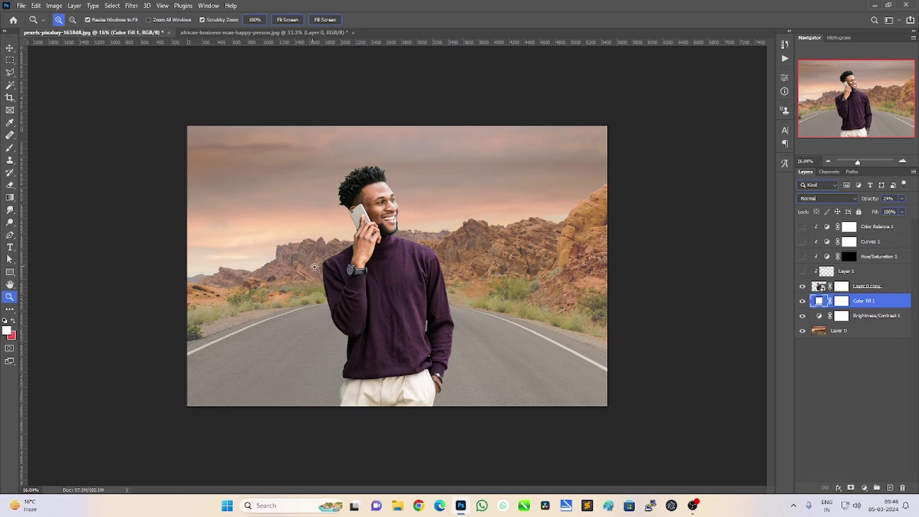
scroll(500, 266, "up", 1)
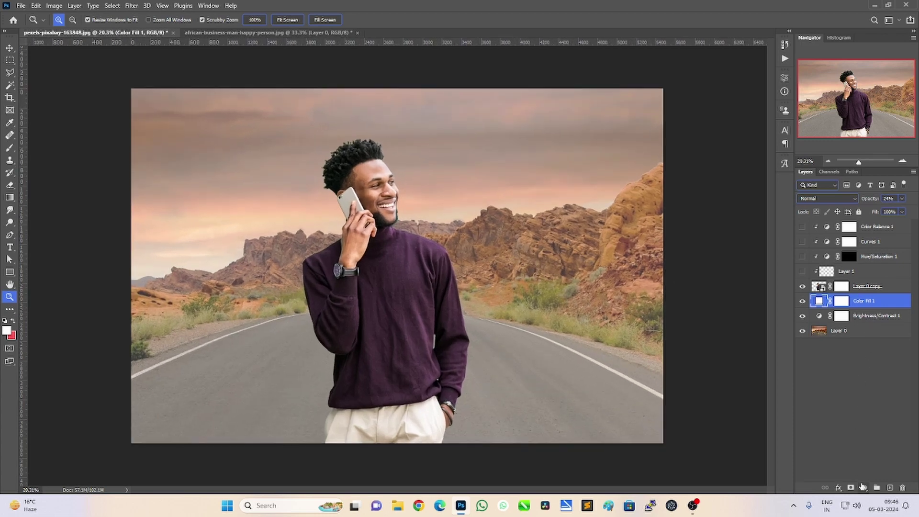
Step: Add a second Brightness/Contrast adjustment with raised contrast
left_click(862, 487)
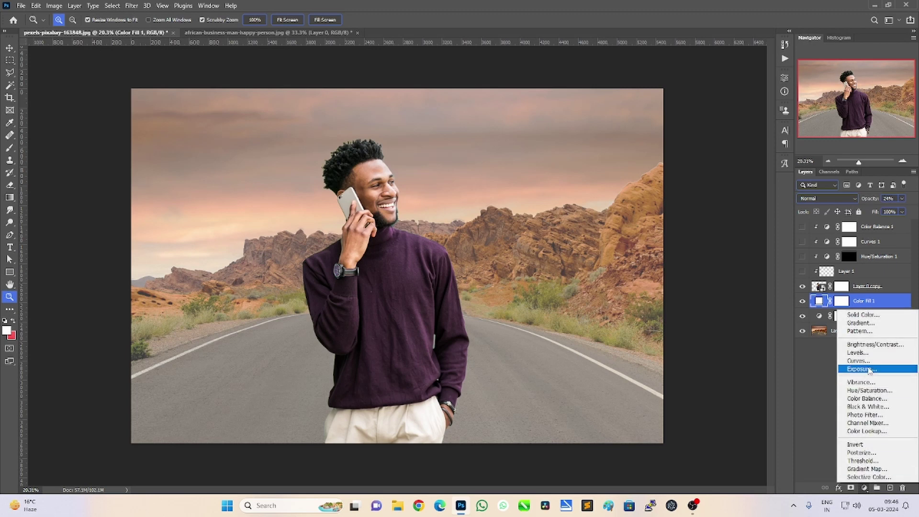
left_click(858, 345)
left_click_drag(676, 147, 754, 146)
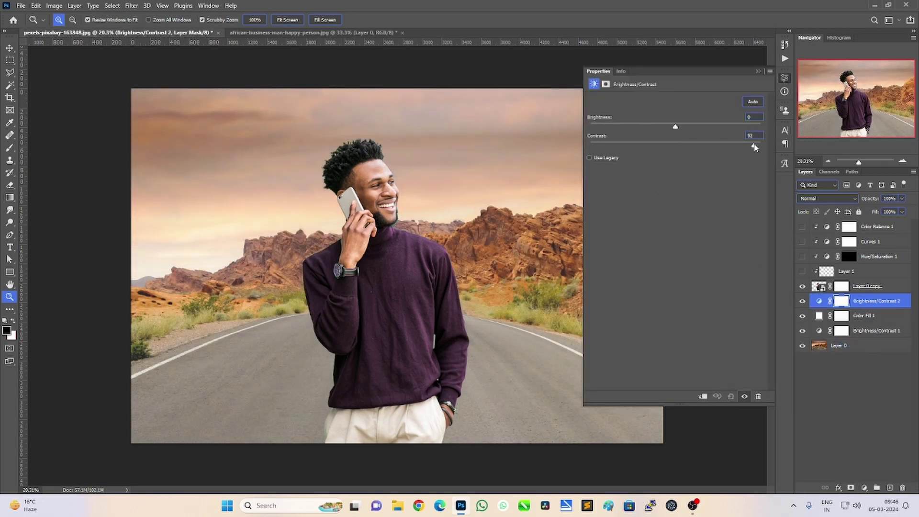
left_click(759, 71)
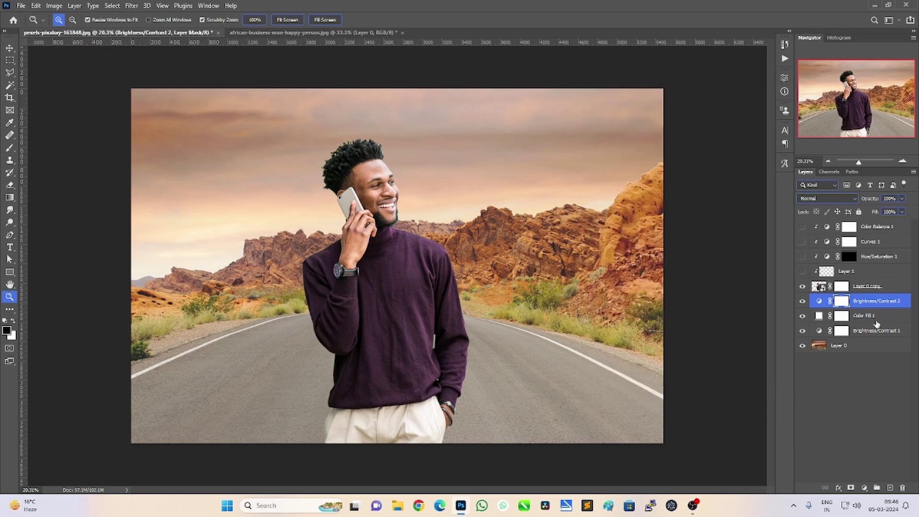
Step: Delete the Brightness/Contrast and Color Fill layers and show the man's correction layers again
left_click(864, 348)
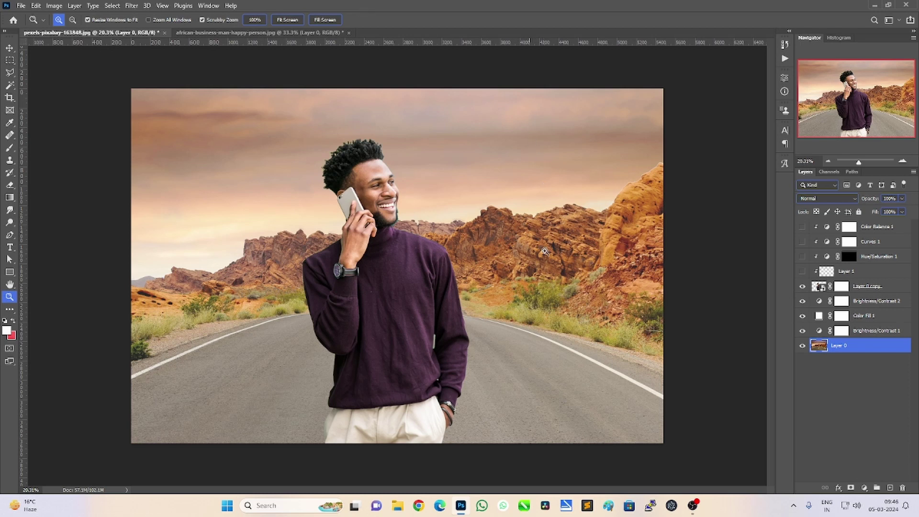
double_click(878, 303)
key("Delete")
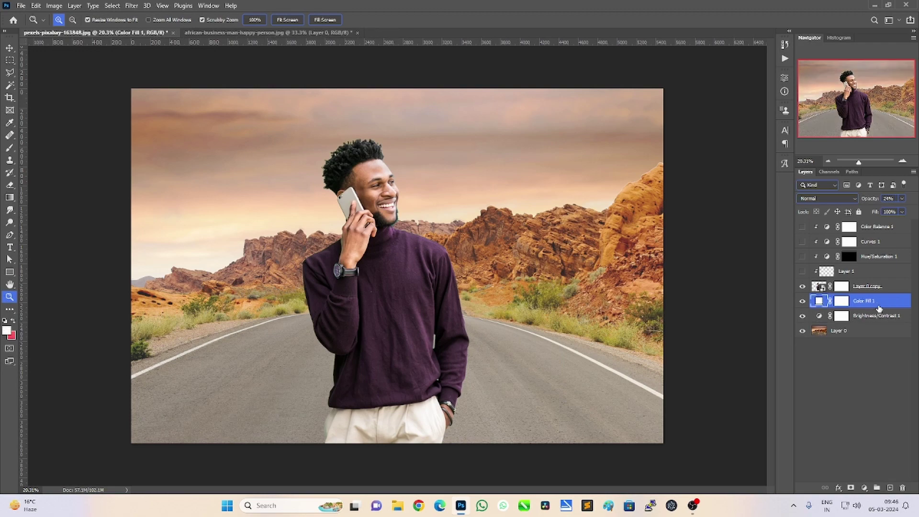
key("Delete")
key("Delete")
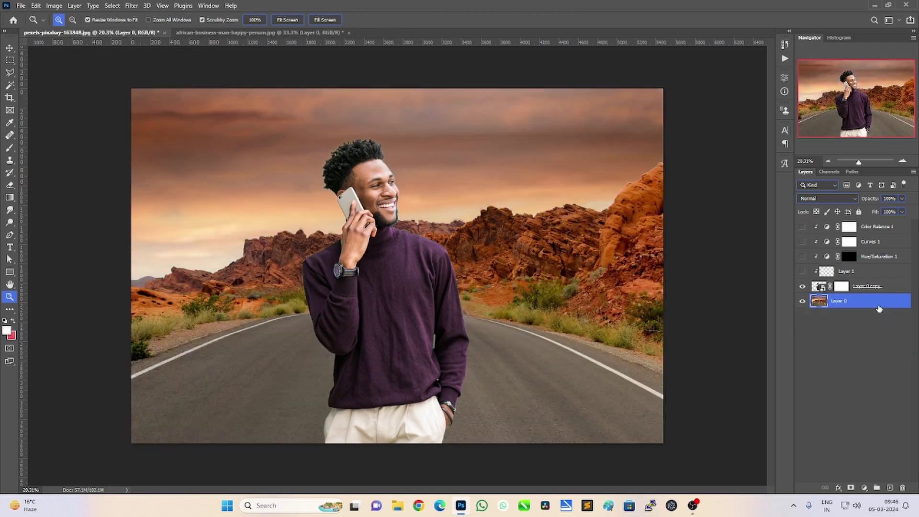
left_click_drag(802, 227, 803, 271)
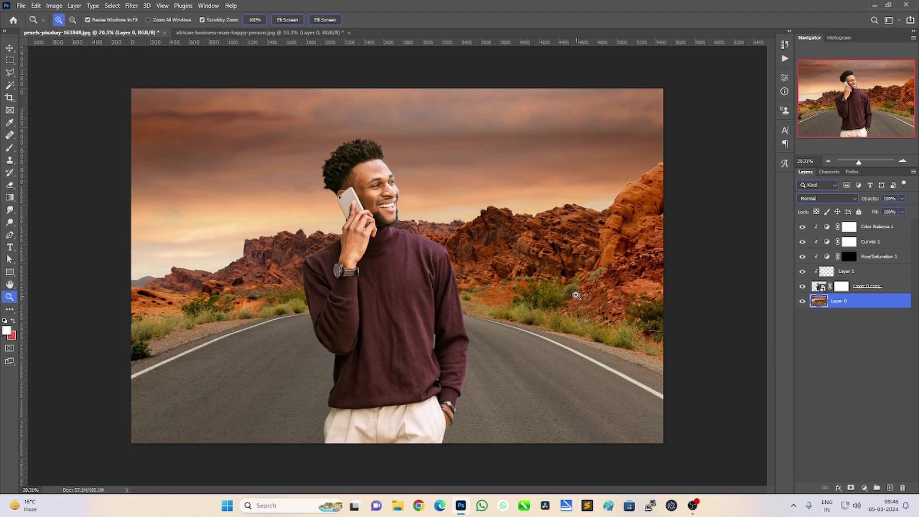
left_click_drag(407, 220, 421, 219)
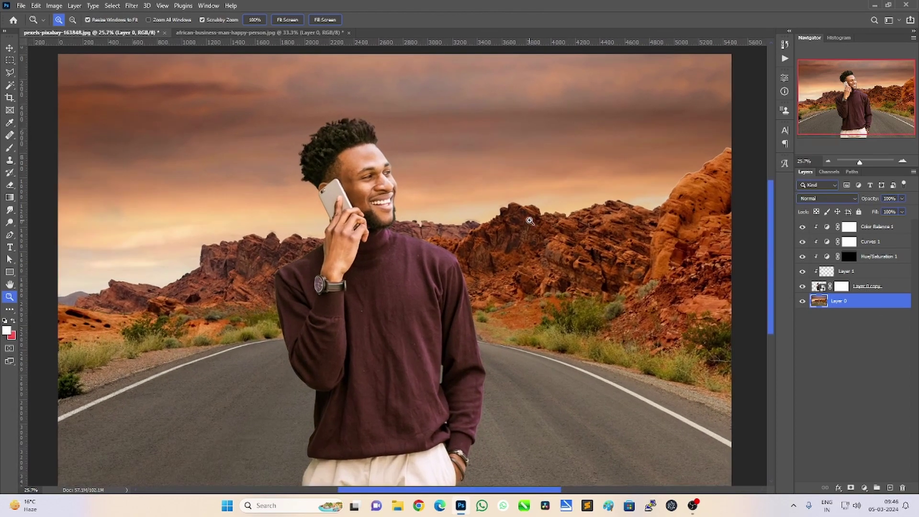
left_click_drag(530, 221, 508, 217)
Step: Soften Color Balance 1 by setting its layer opacity to about 85%
left_click(897, 231)
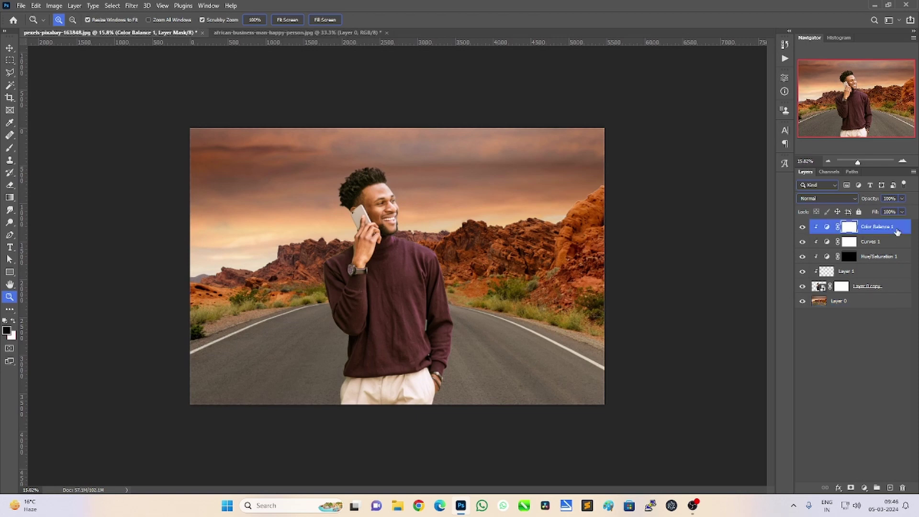
left_click(902, 199)
left_click_drag(904, 210, 885, 213)
left_click_drag(413, 176, 455, 181)
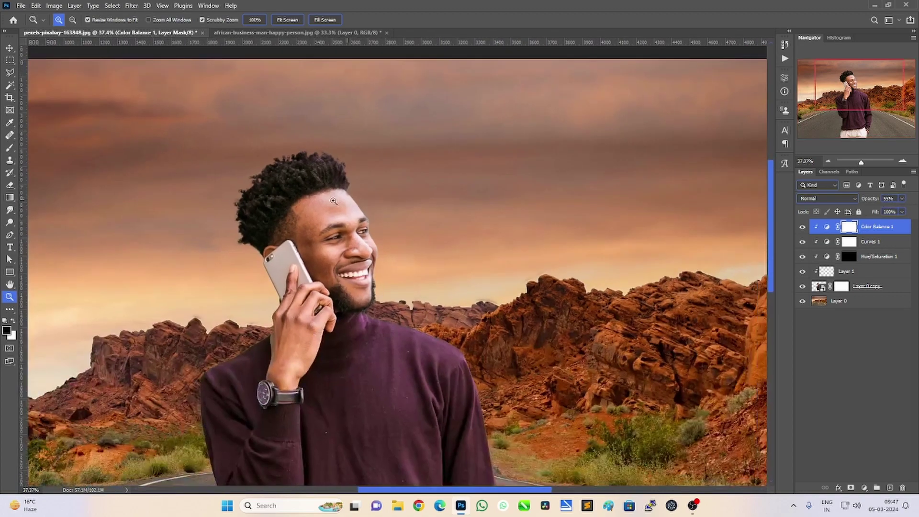
left_click_drag(467, 260, 422, 269)
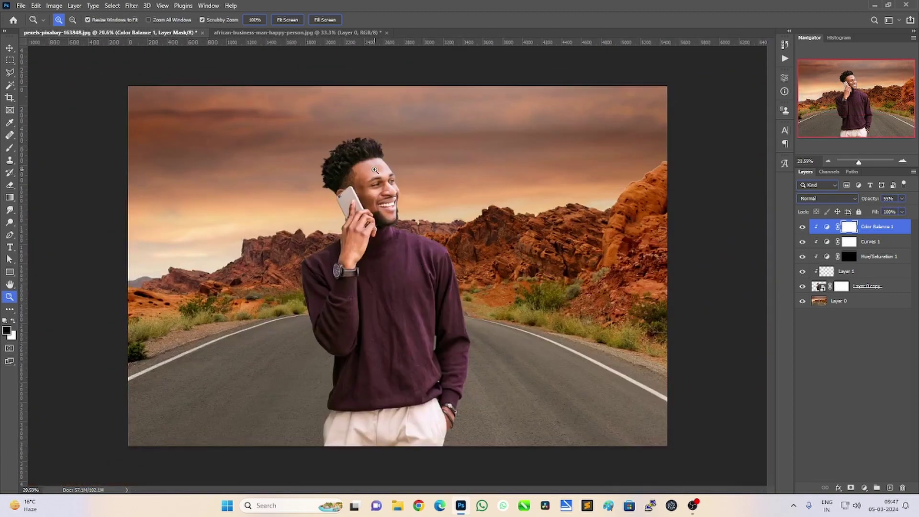
left_click(903, 199)
left_click_drag(903, 212, 915, 212)
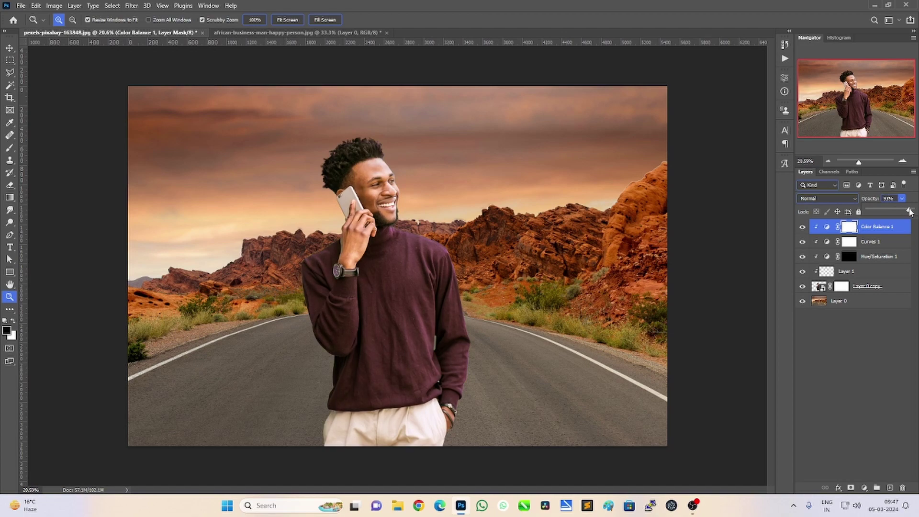
left_click(874, 383)
mouse_move(487, 310)
left_mouse_down()
mouse_move(437, 312)
mouse_move(482, 310)
left_mouse_up()
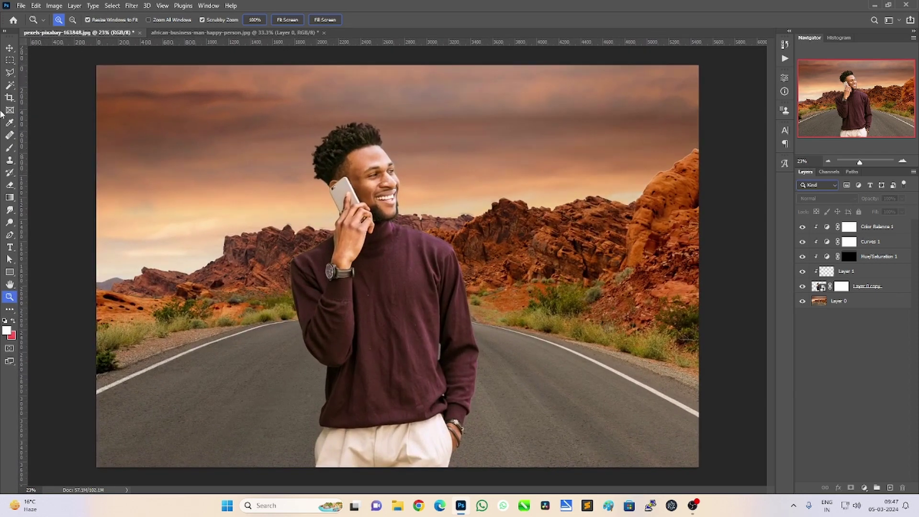
left_click(9, 48)
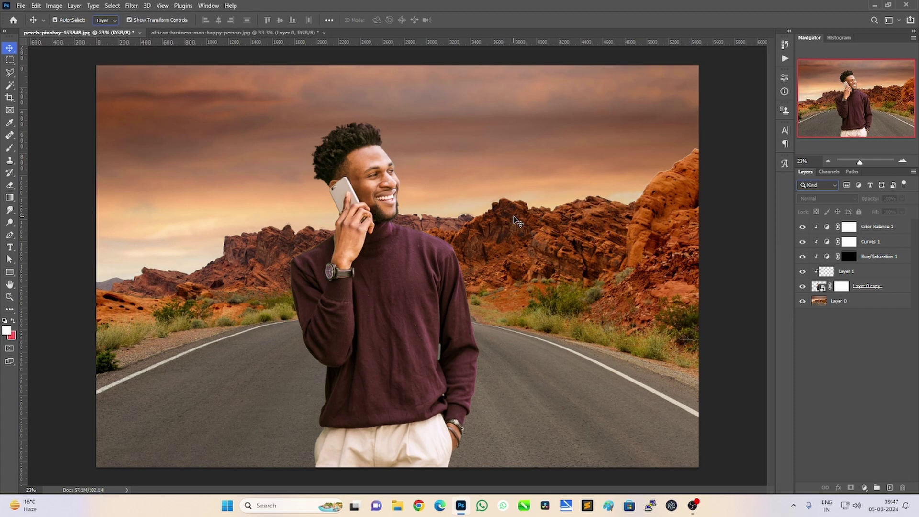
Step: Duplicate Layer 0 and convert the copy into a smart object
left_click(858, 303)
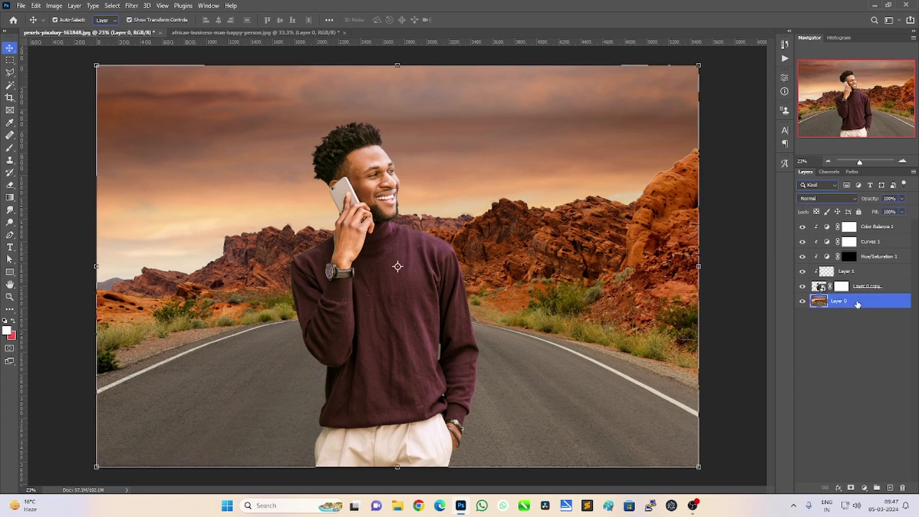
key("ctrl+j")
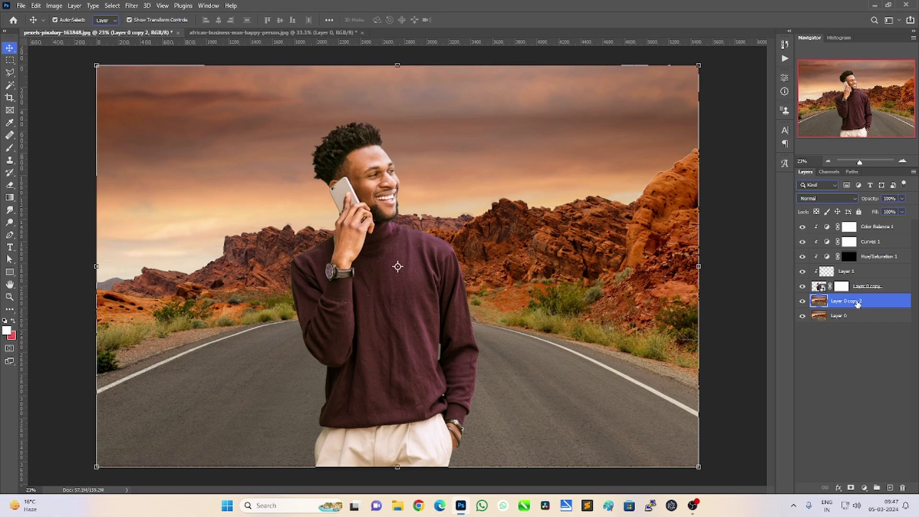
right_click(857, 303)
left_click(766, 220)
Step: Apply a Gaussian Blur smart filter with an 8.2-pixel radius to the copy
left_click(132, 6)
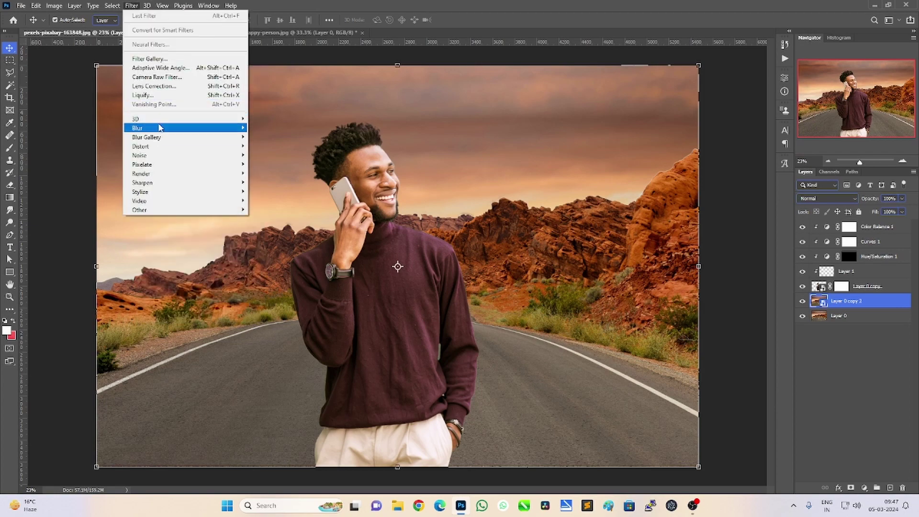
mouse_move(147, 128)
left_click(271, 162)
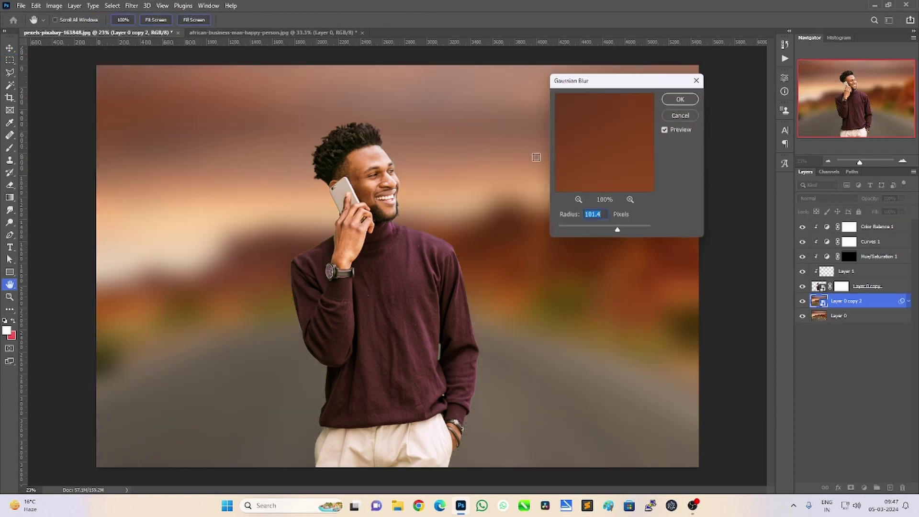
mouse_move(617, 230)
left_mouse_down()
mouse_move(561, 231)
mouse_move(573, 230)
left_mouse_up()
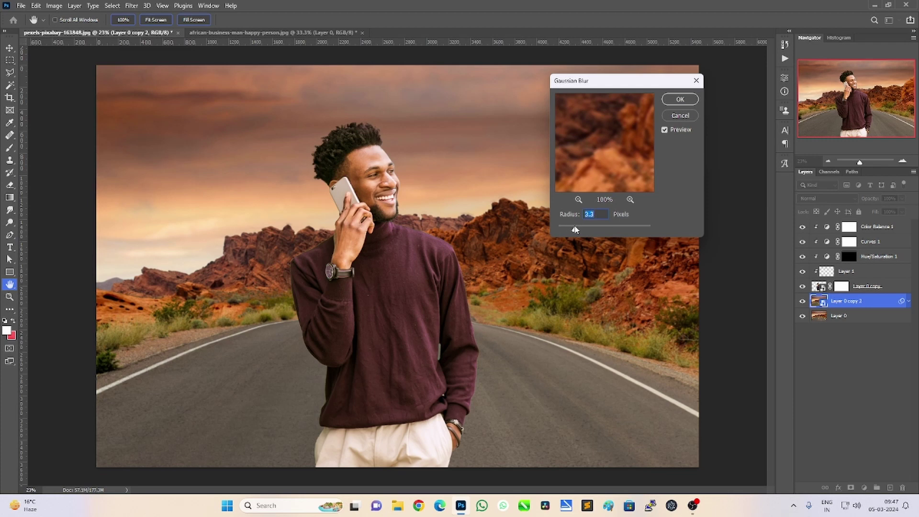
left_click_drag(585, 230, 591, 230)
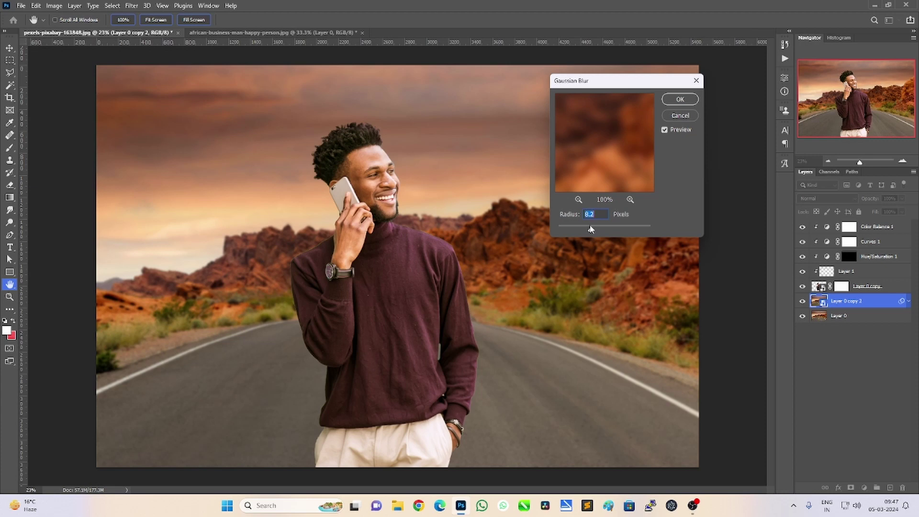
key("Return")
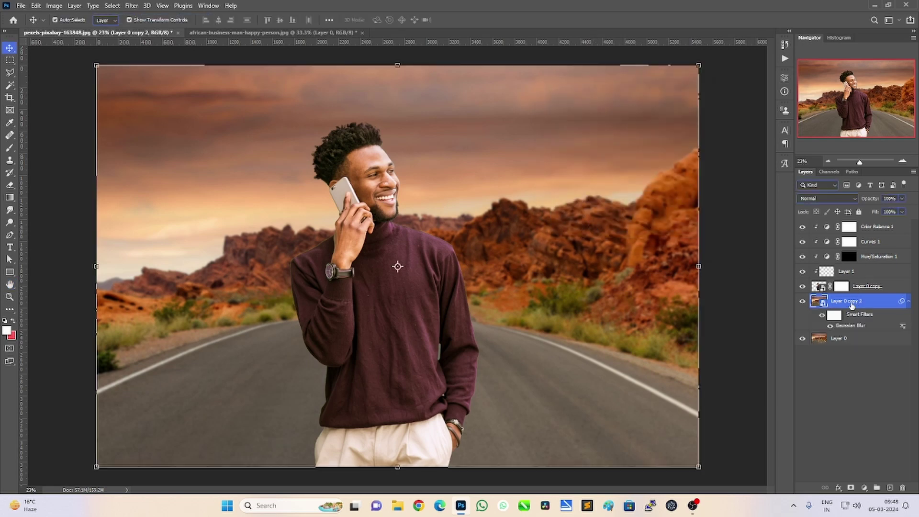
Step: Give Layer 0 copy 2 an inverted black mask and load the Black, White gradient preset
left_click(851, 487)
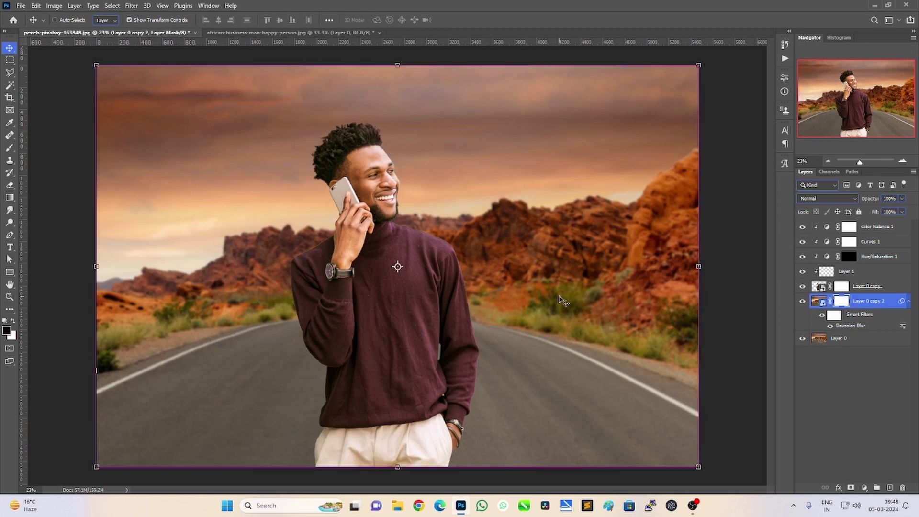
key("ctrl+i")
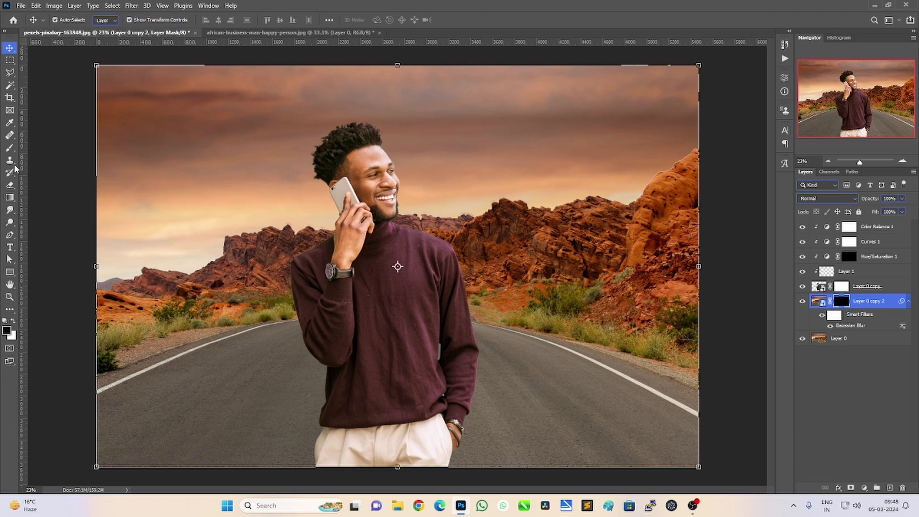
left_click(10, 197)
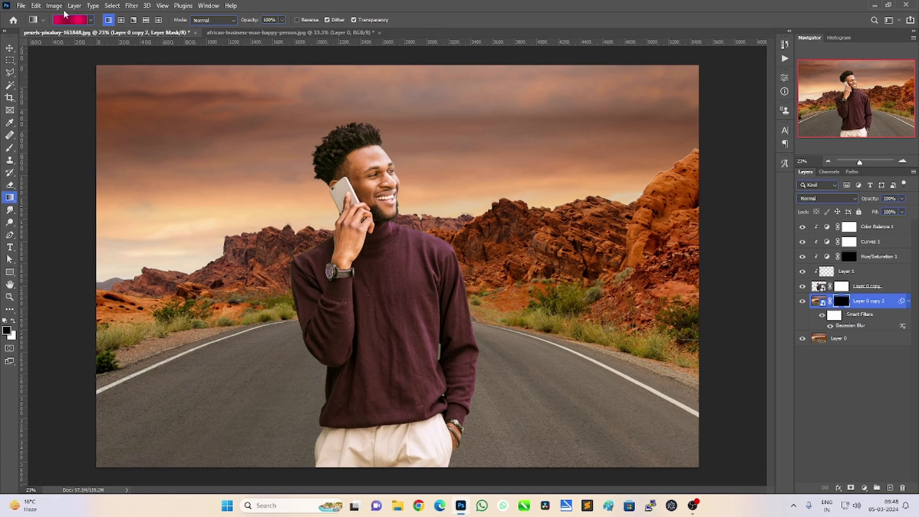
left_click(80, 21)
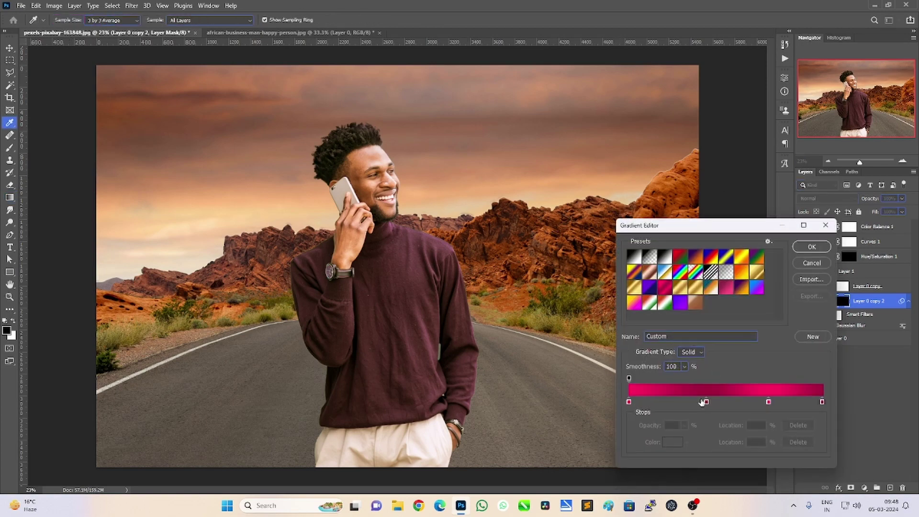
left_click(635, 259)
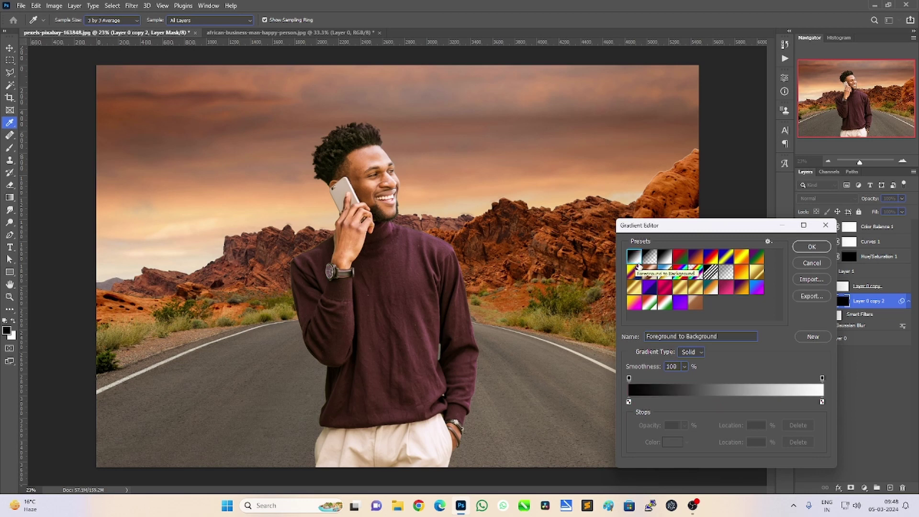
left_click(666, 257)
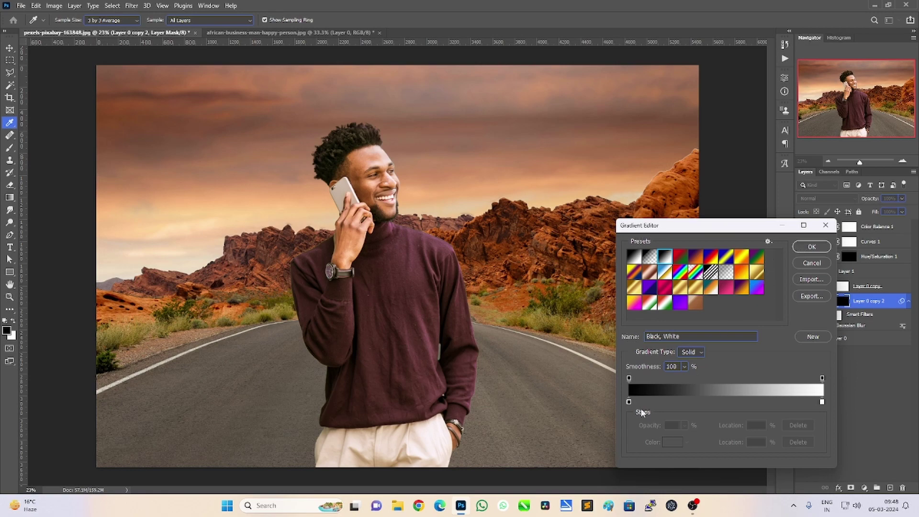
left_click(629, 402)
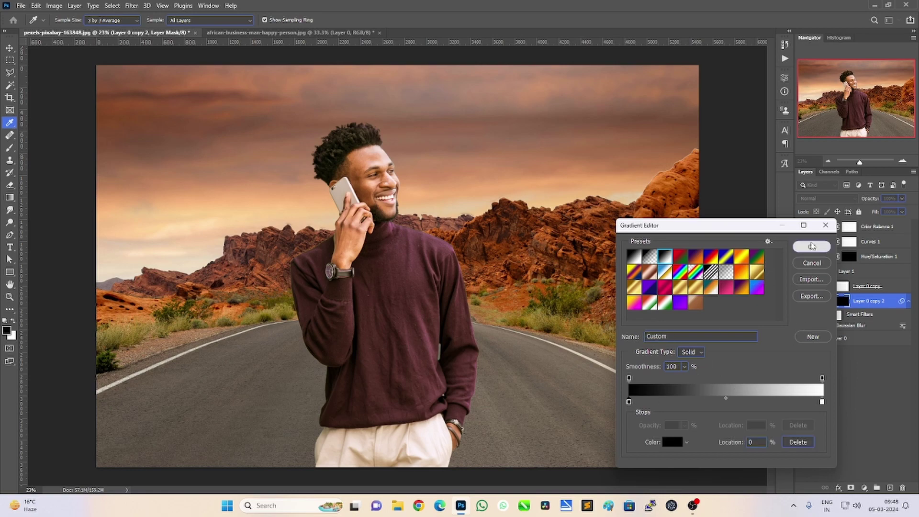
left_click(812, 247)
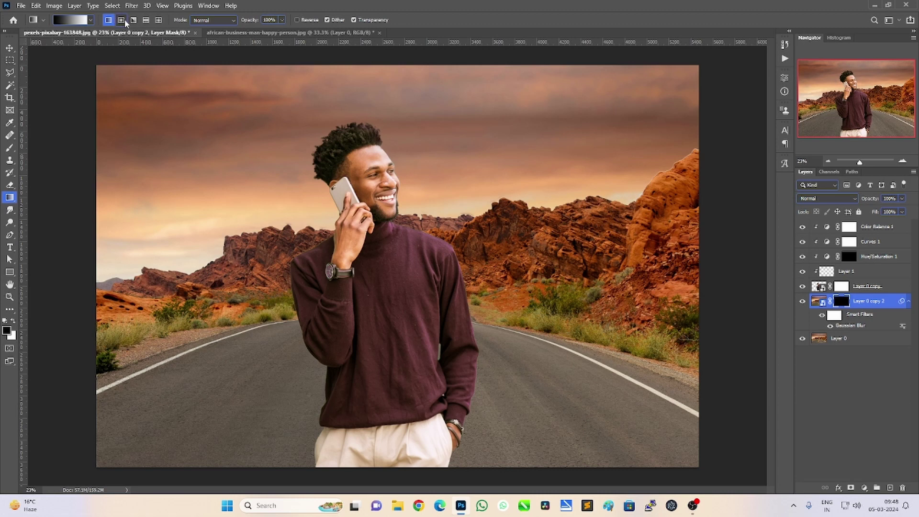
Step: Draw a radial gradient on the blur mask outward from the man's chest and inspect it
left_click(122, 21)
mouse_move(398, 263)
left_mouse_down()
mouse_move(745, 85)
mouse_move(719, 84)
left_mouse_up()
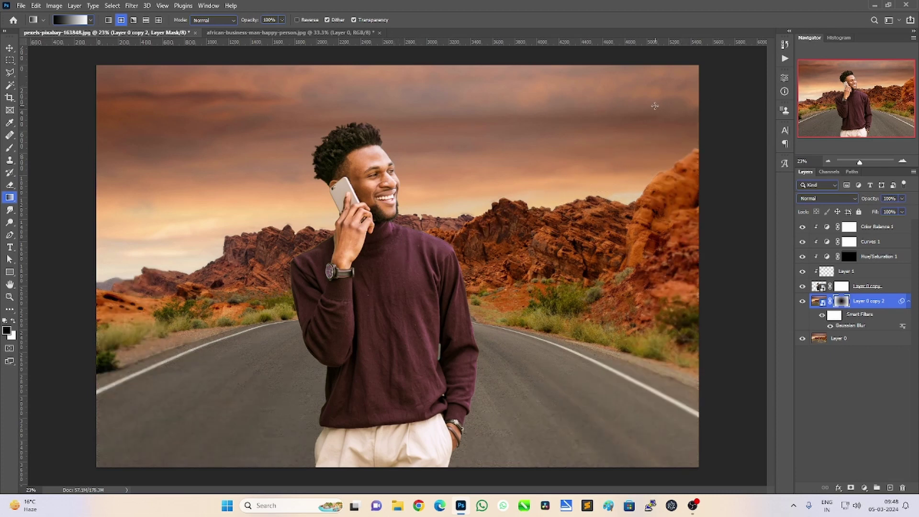
scroll(441, 231, "up", 1)
scroll(448, 228, "up", 1)
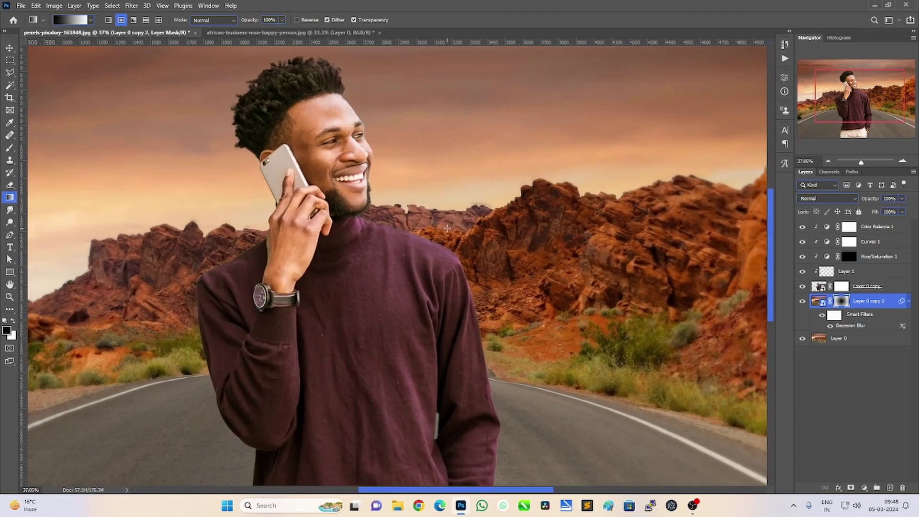
scroll(447, 229, "up", 1)
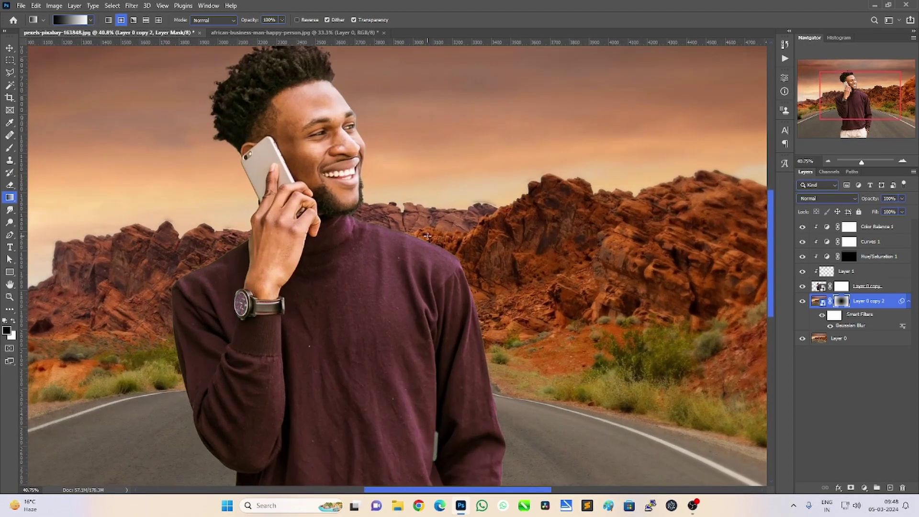
left_click(9, 297)
left_click_drag(477, 276, 620, 271)
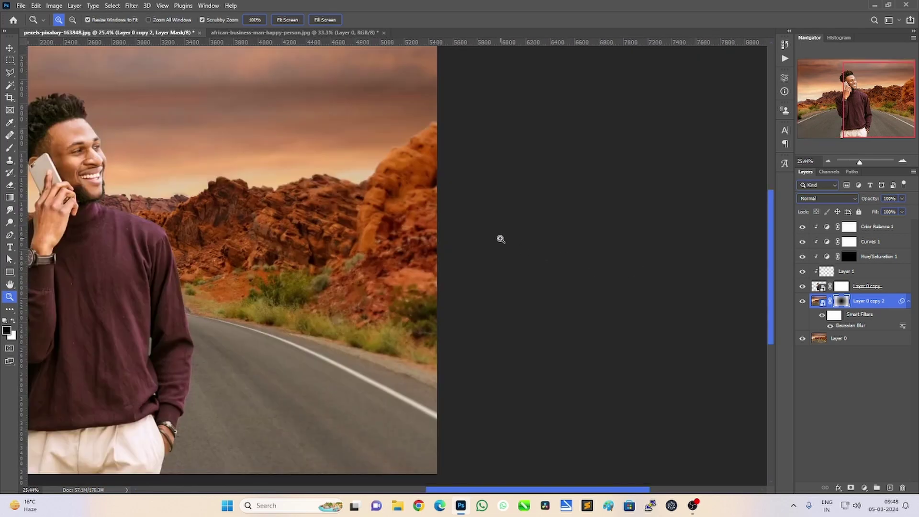
mouse_move(501, 239)
left_mouse_down()
mouse_move(538, 231)
mouse_move(487, 239)
mouse_move(496, 238)
left_mouse_up()
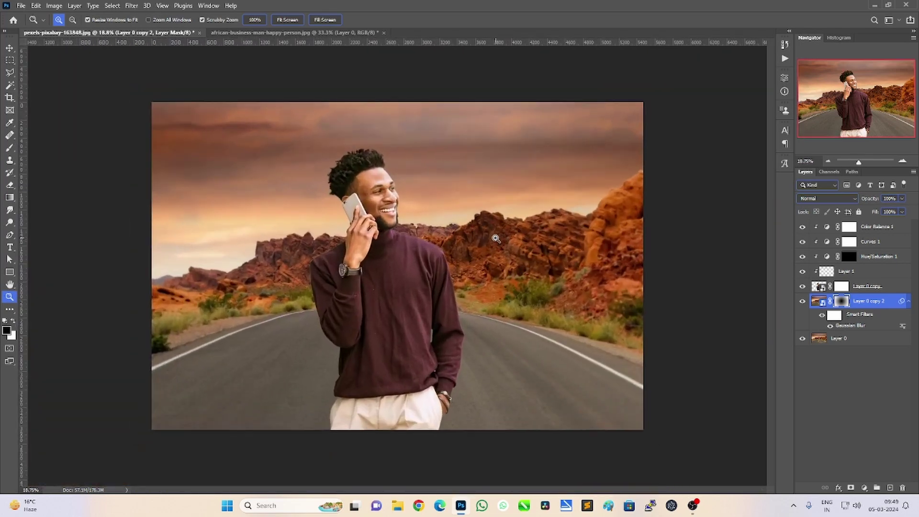
Step: Refill the mask and redraw a reversed white-to-black radial gradient across the backdrop
key("alt+BackSpace")
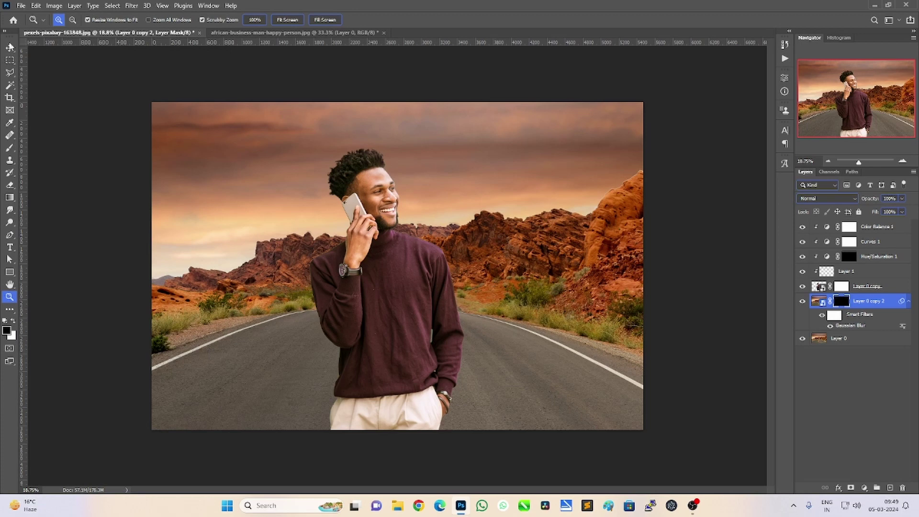
left_click(9, 197)
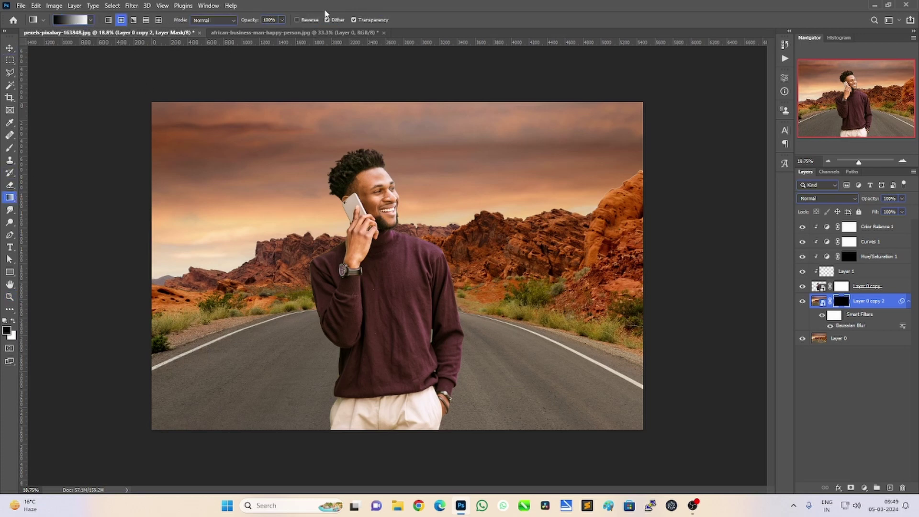
left_click(313, 19)
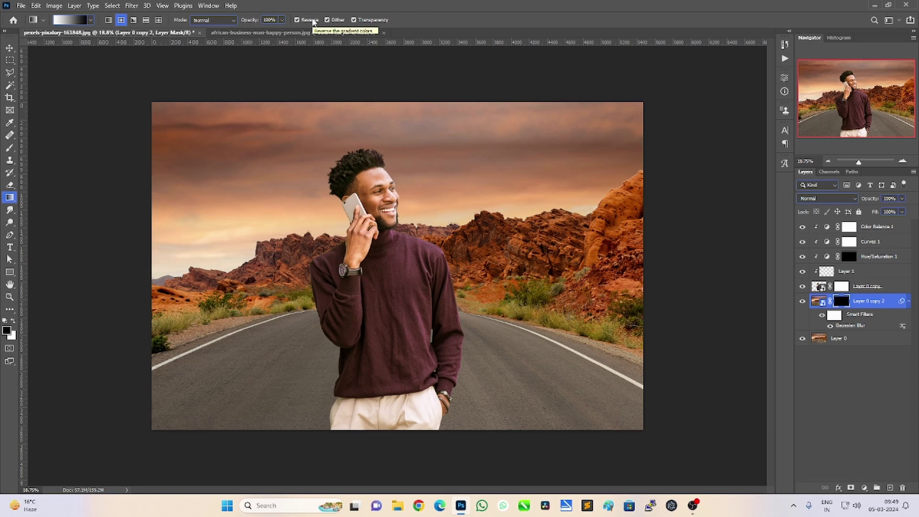
left_click(313, 19)
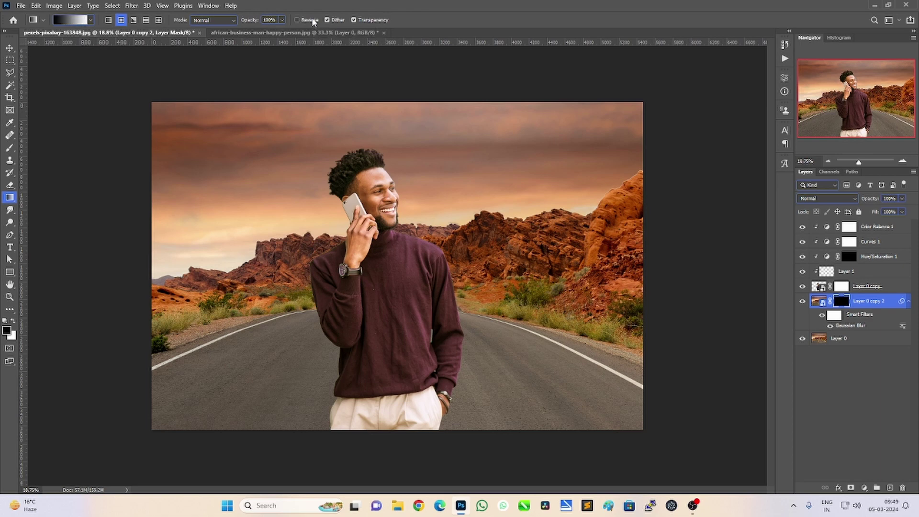
left_click(311, 20)
left_click(311, 19)
left_click(312, 20)
left_click(317, 22)
left_click(318, 23)
left_click(304, 22)
left_click_drag(390, 259, 691, 118)
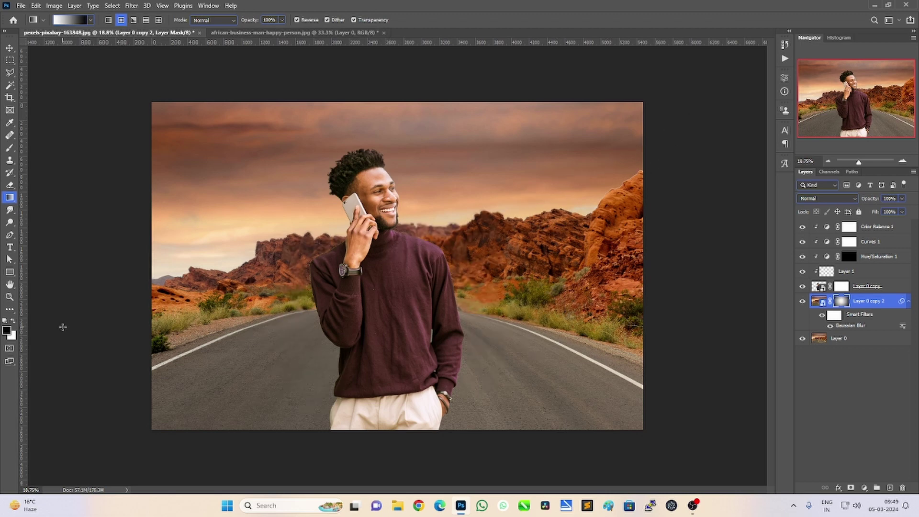
Step: Zoom around the watch, sweater and road to check the masked blur edges
left_click(9, 297)
left_click_drag(349, 272, 450, 247)
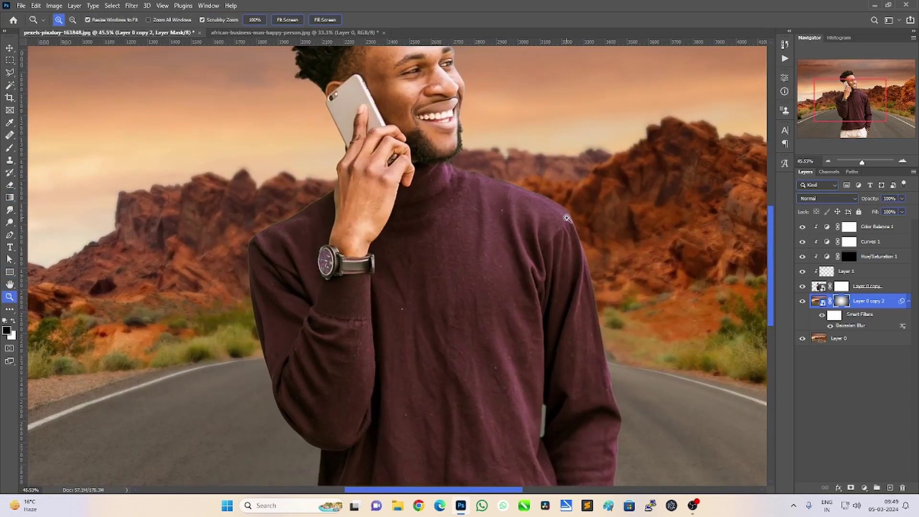
left_click_drag(583, 228, 382, 118)
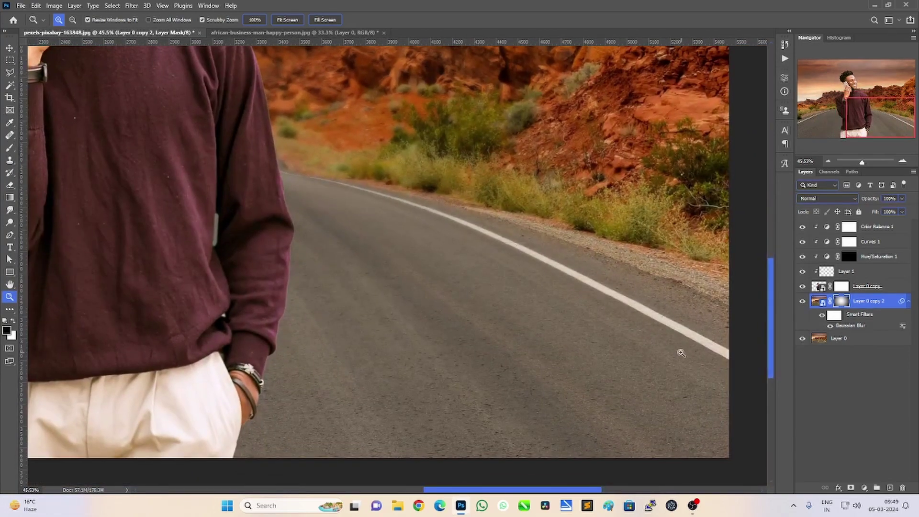
left_click_drag(677, 349, 615, 328)
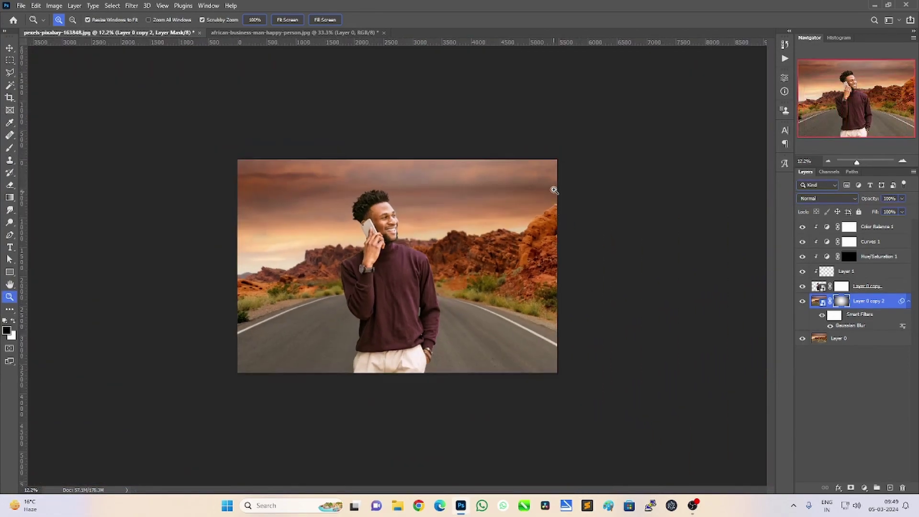
left_click(556, 189)
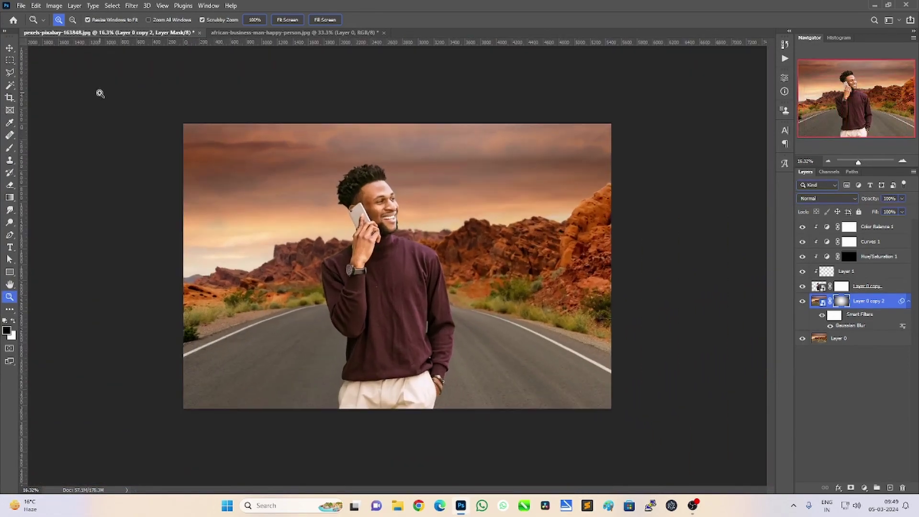
left_click(10, 147)
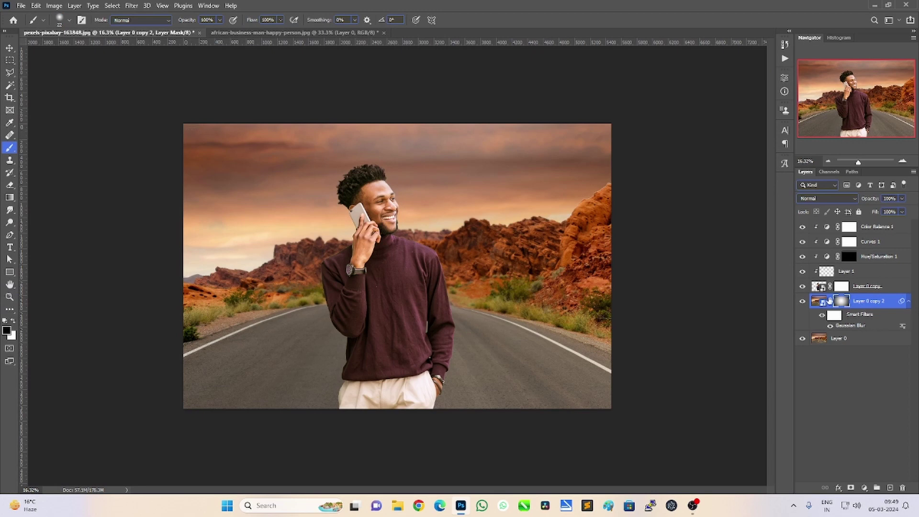
Step: Paint black, then white, over the sky on the blur mask with a large brush
left_click_drag(287, 175, 310, 127)
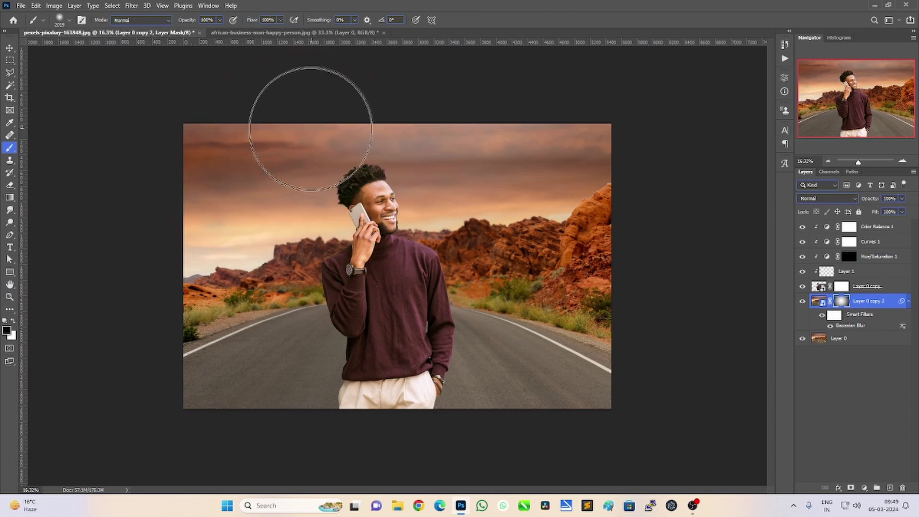
left_click_drag(271, 141, 287, 215)
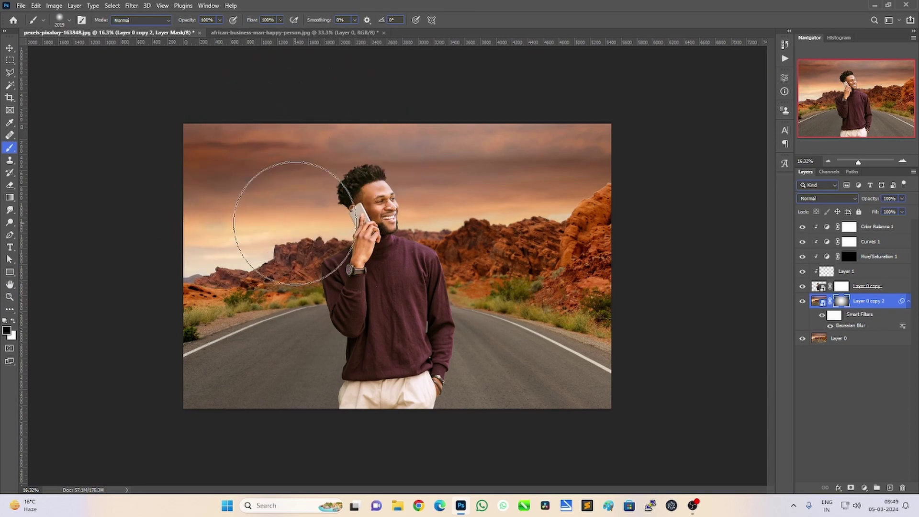
key("x")
left_click_drag(328, 119, 365, 136)
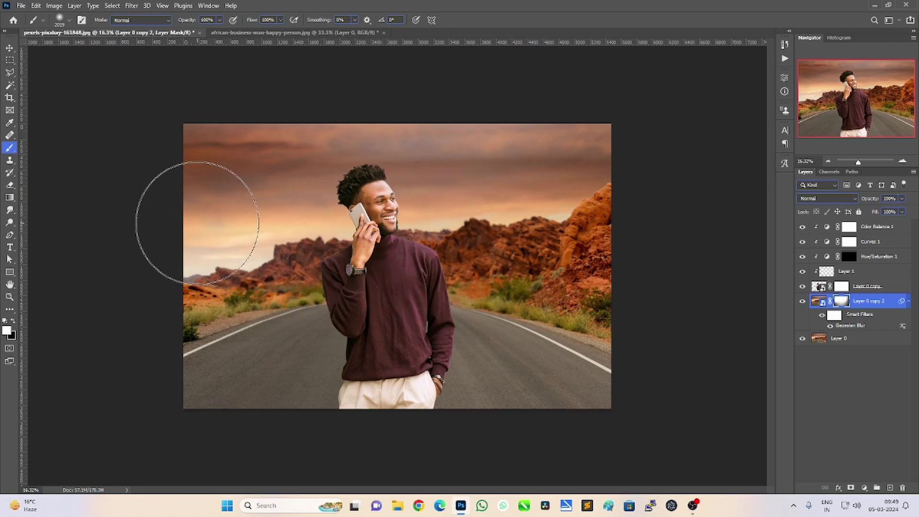
key("bracketright")
key("bracketright")
key("bracketright")
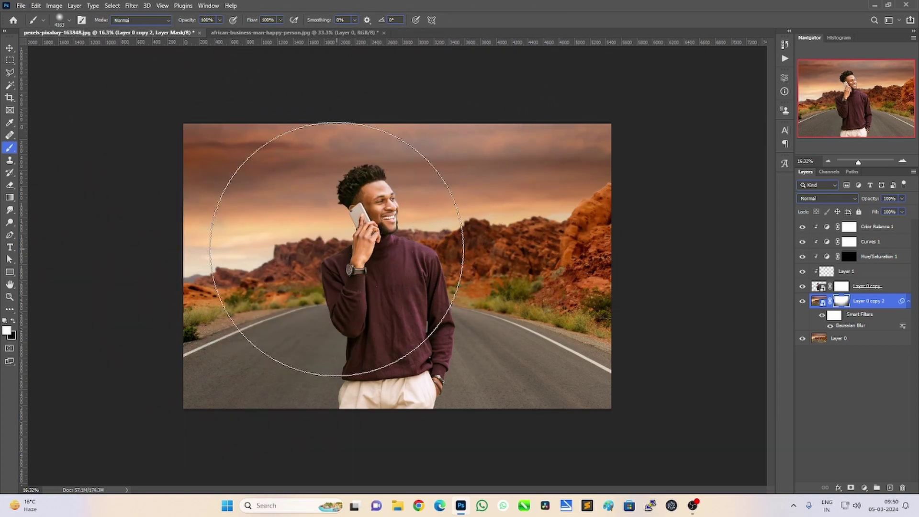
Step: Fit the image to the window and hide the adjustment and blur layers for comparison
key("ctrl+plus")
key("ctrl+0")
key("v")
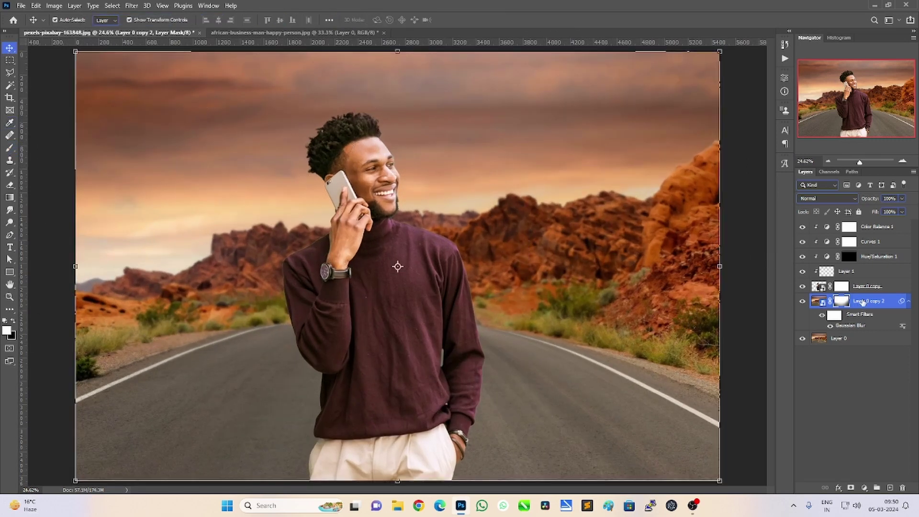
left_click_drag(802, 227, 803, 340)
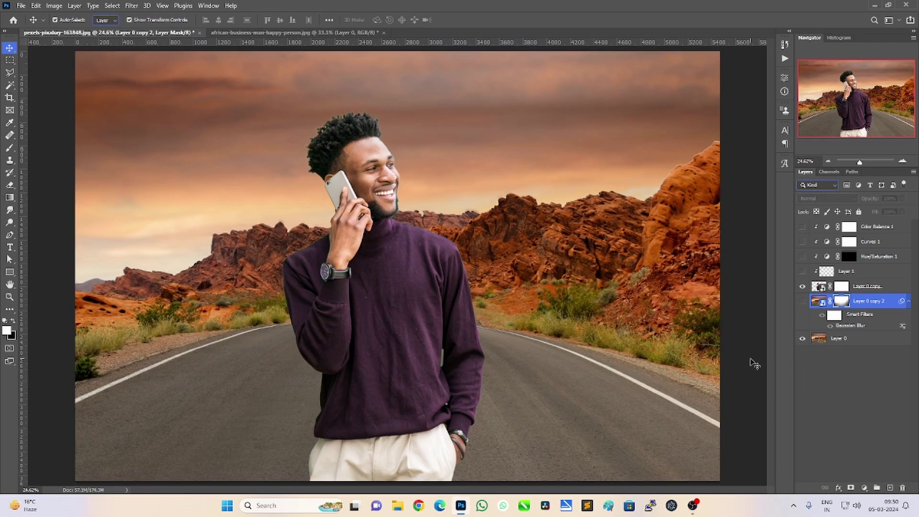
Step: Turn the adjustment and blur layers back on and select everything from Color Balance 1 to Layer 0
left_click_drag(803, 300, 802, 227)
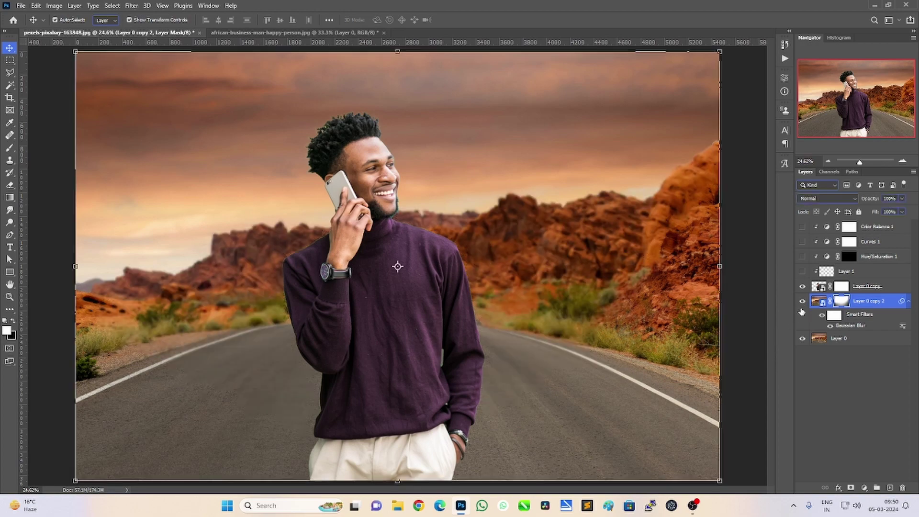
left_click(10, 297)
mouse_move(461, 276)
left_mouse_down()
mouse_move(330, 288)
mouse_move(459, 274)
left_mouse_up()
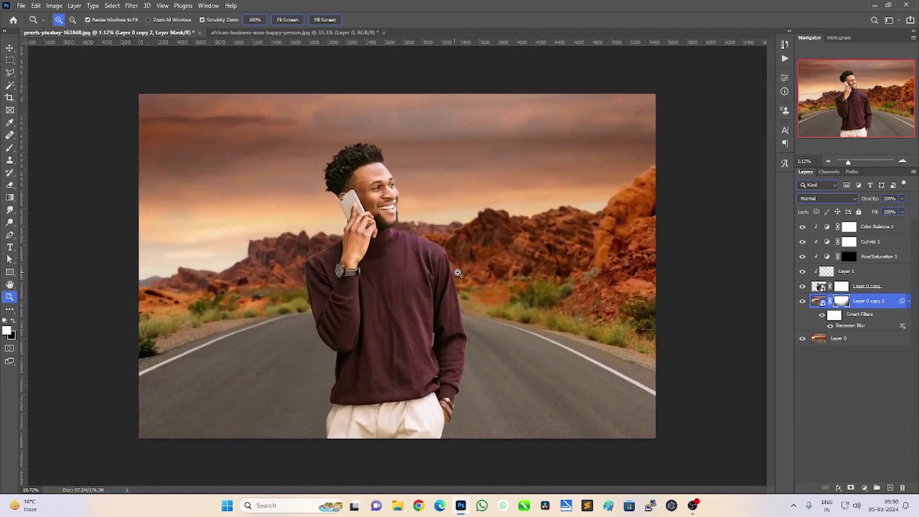
left_click(889, 231)
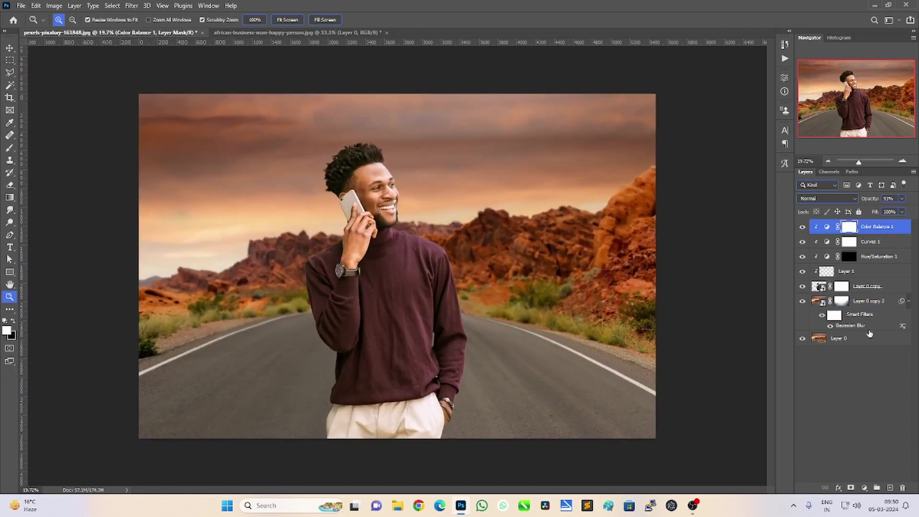
left_click(869, 337, "shift")
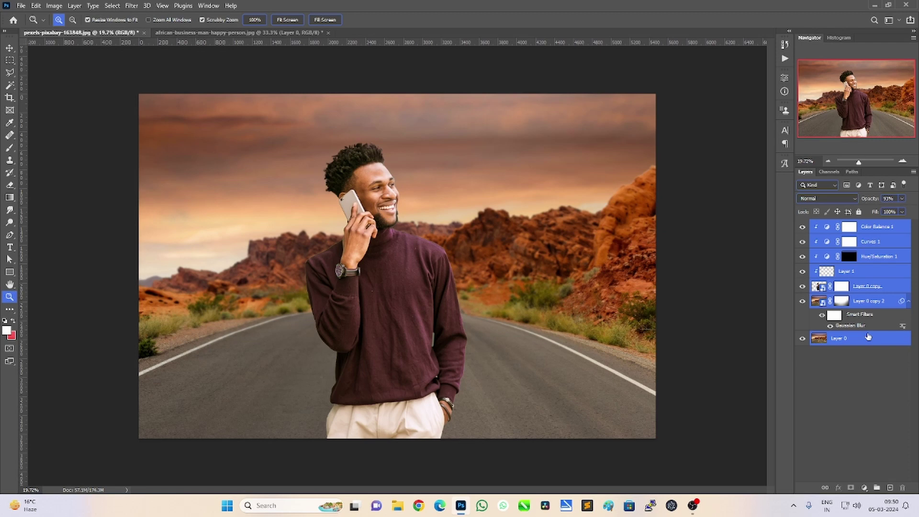
Step: Group all layers into Group 1, duplicate it, and merge Group 1 copy into one layer
key("ctrl+g")
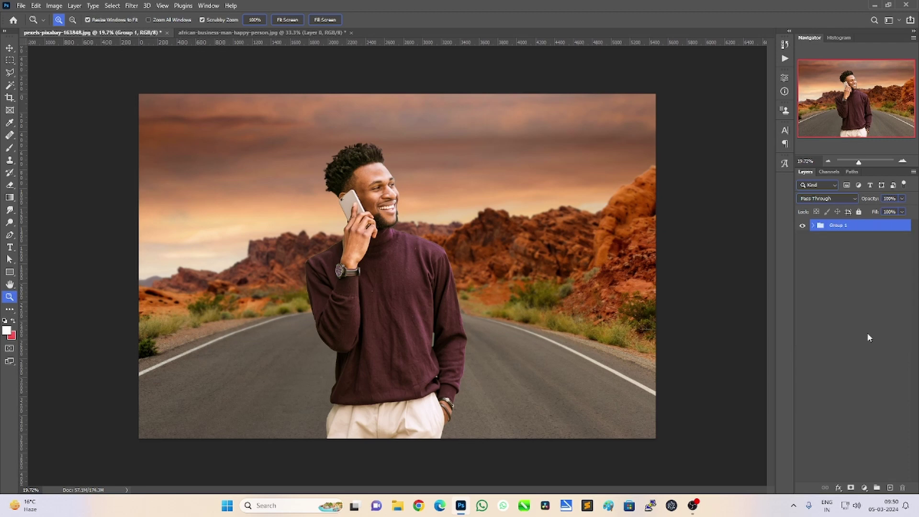
key("ctrl+j")
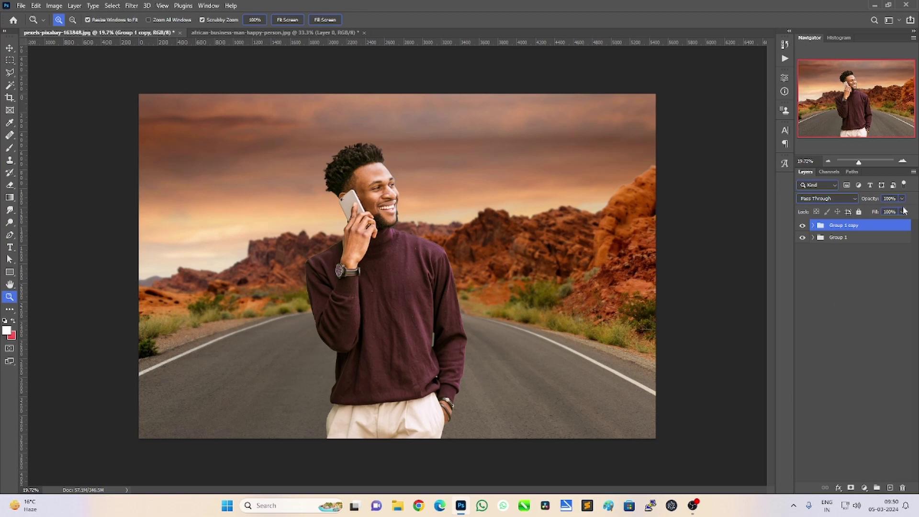
right_click(856, 225)
left_click(766, 229)
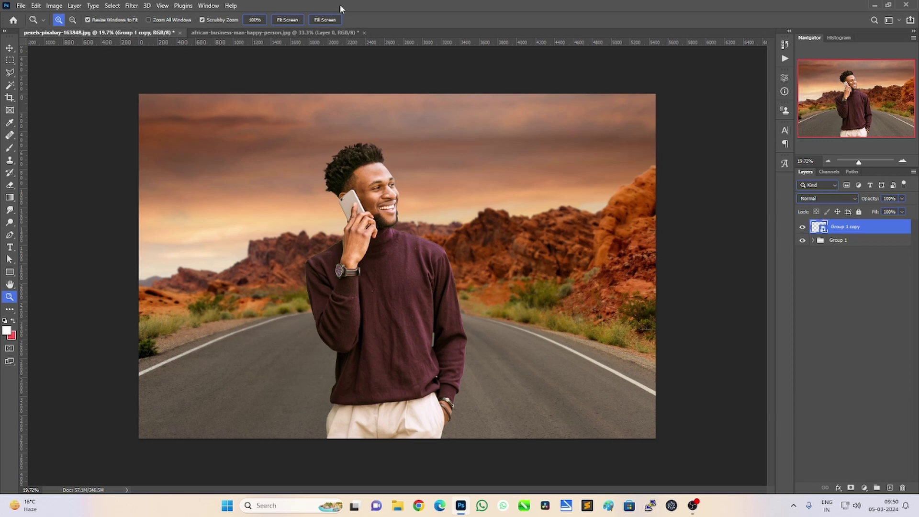
left_click(131, 5)
Step: Open Camera Raw on the merged copy and warm the white balance, with tint at +7
left_click(143, 78)
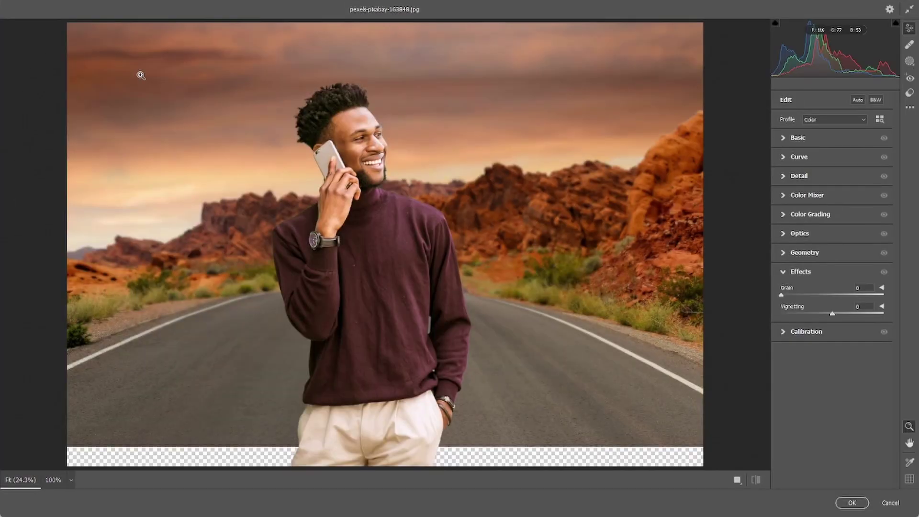
left_click(784, 139)
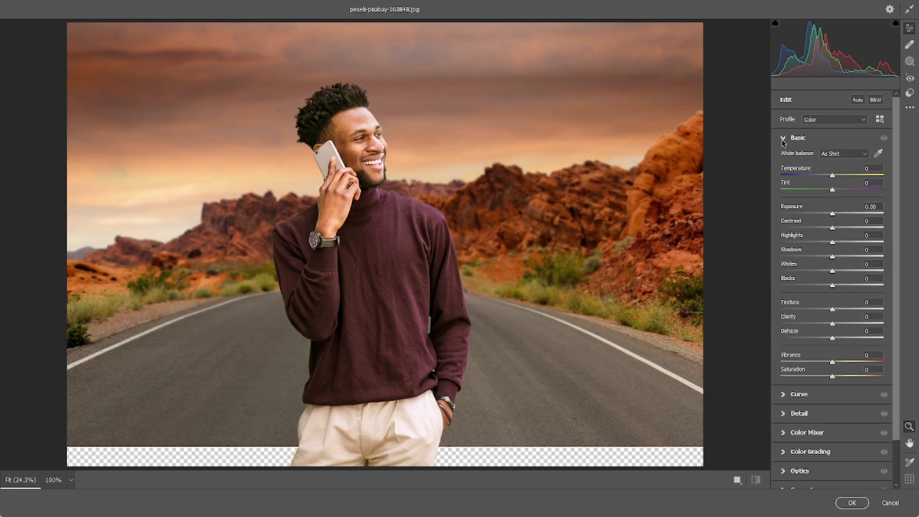
left_click(783, 139)
mouse_move(833, 190)
left_mouse_down()
mouse_move(855, 176)
mouse_move(825, 173)
mouse_move(834, 175)
left_mouse_up()
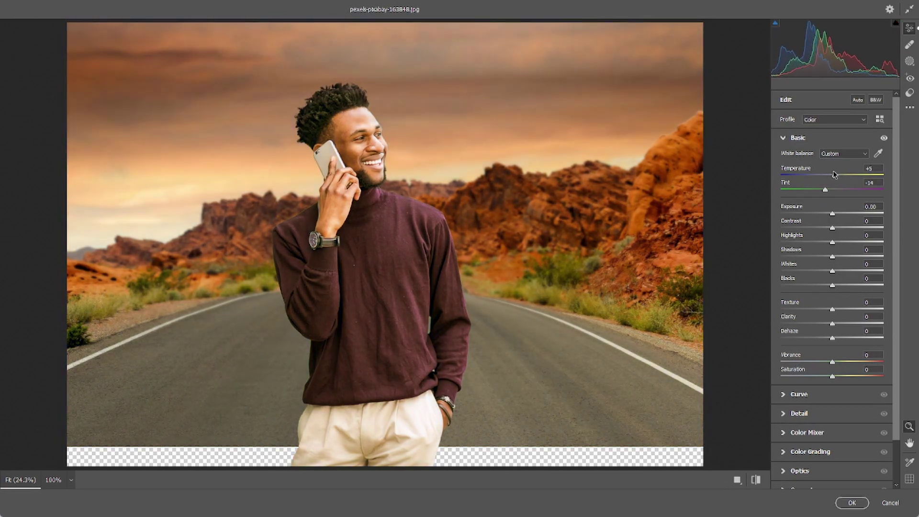
left_click_drag(826, 191, 836, 187)
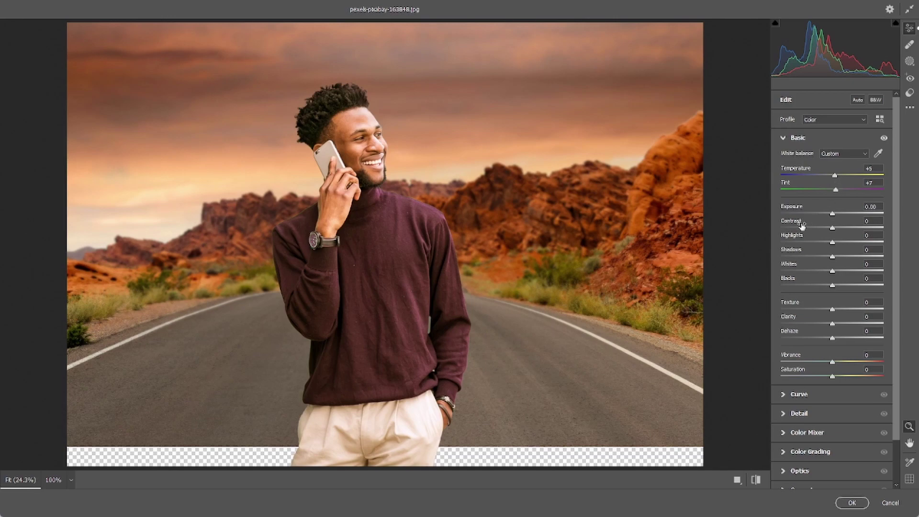
Step: Set exposure -0.30, contrast -4, shadows -22 and whites +39, and lower texture and saturation
left_click_drag(834, 214, 833, 216)
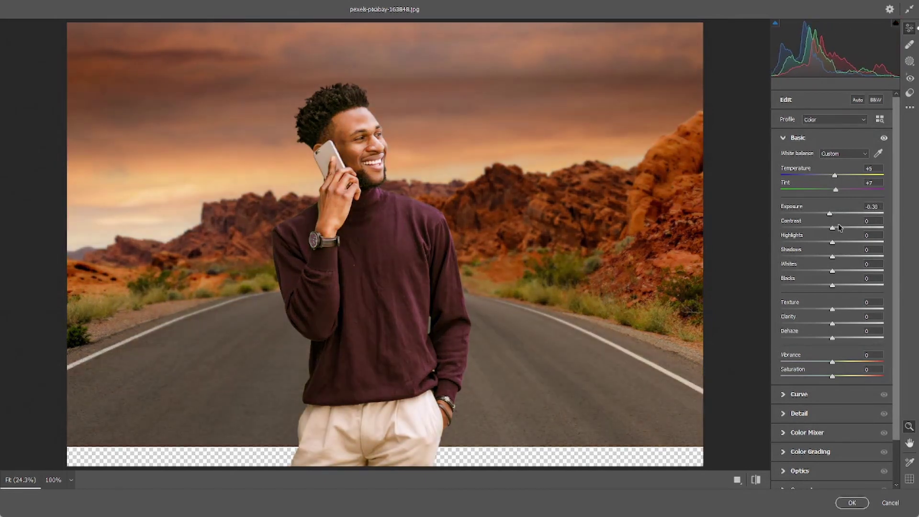
left_click(839, 228)
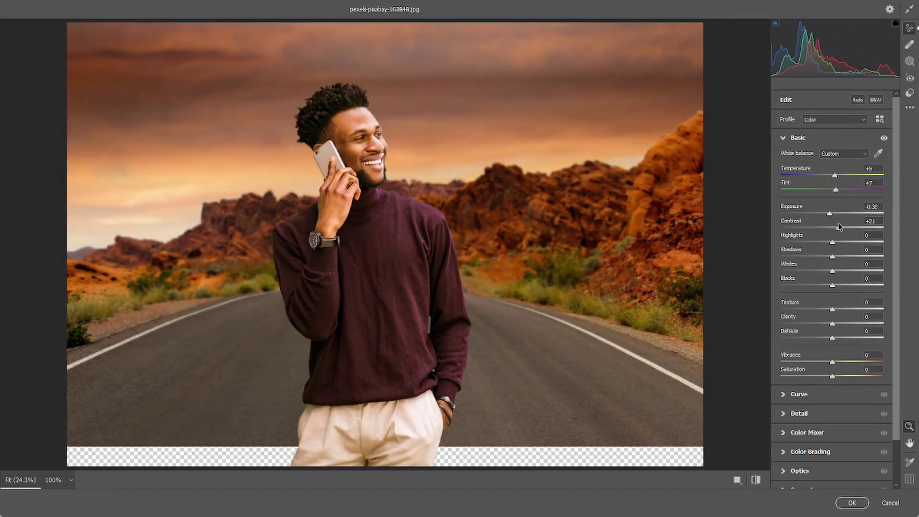
mouse_move(840, 227)
left_mouse_down()
mouse_move(835, 246)
mouse_move(823, 246)
left_mouse_up()
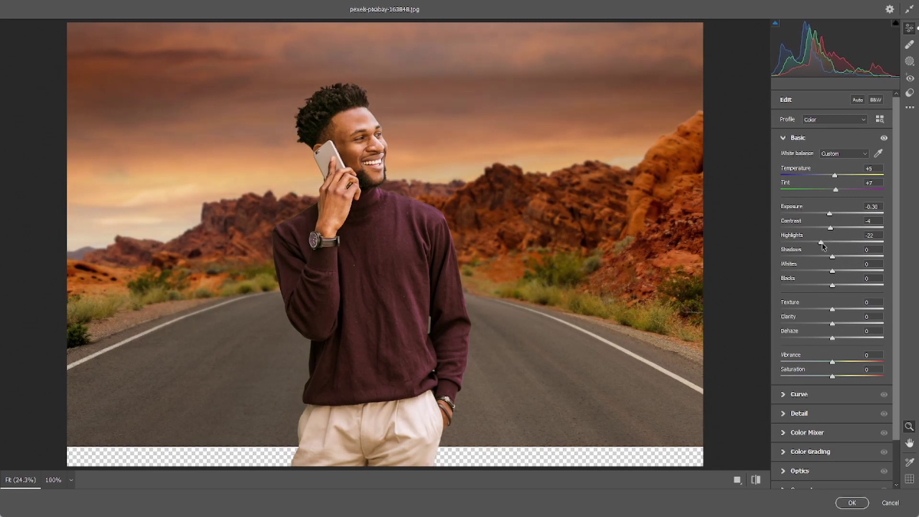
mouse_move(832, 257)
left_mouse_down()
mouse_move(852, 258)
mouse_move(821, 258)
left_mouse_up()
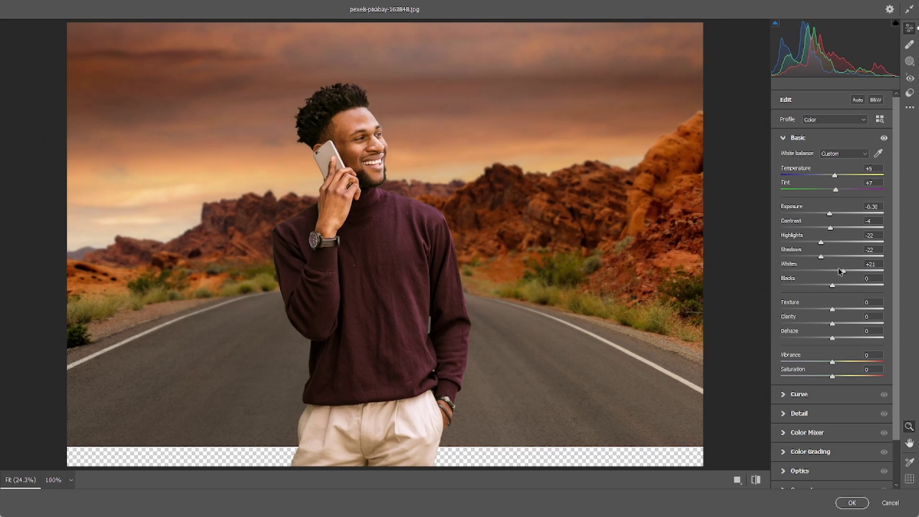
mouse_move(833, 271)
left_mouse_down()
mouse_move(853, 272)
mouse_move(822, 286)
mouse_move(834, 283)
left_mouse_up()
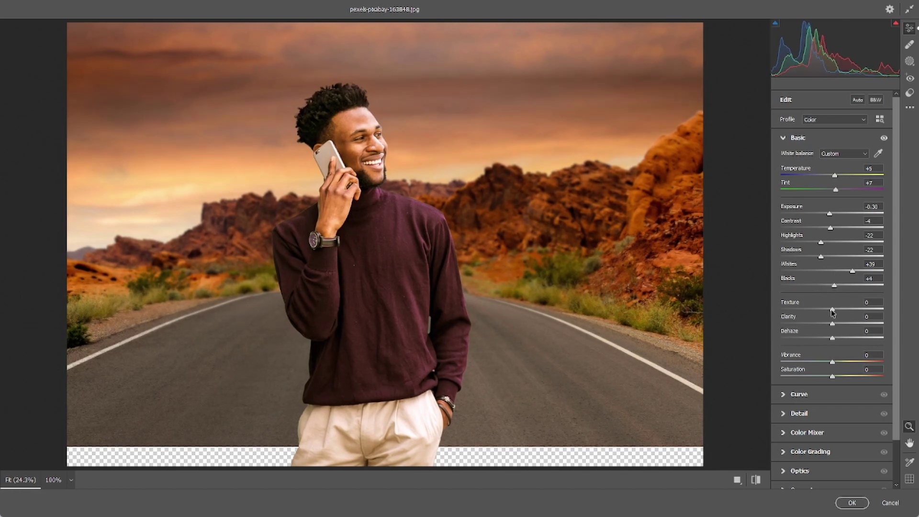
mouse_move(833, 309)
left_mouse_down()
mouse_move(825, 312)
mouse_move(833, 312)
mouse_move(828, 326)
mouse_move(769, 353)
mouse_move(897, 343)
mouse_move(778, 349)
mouse_move(838, 341)
mouse_move(836, 362)
left_mouse_up()
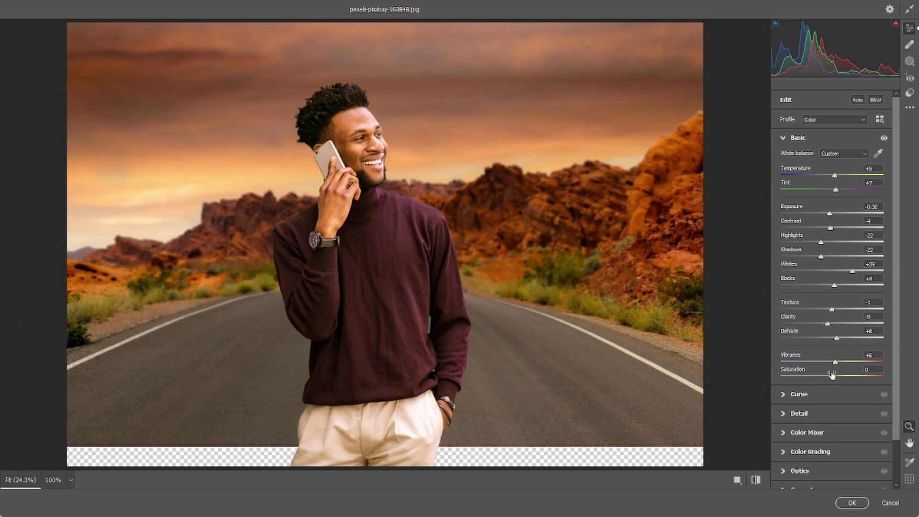
mouse_move(833, 376)
left_mouse_down()
mouse_move(813, 378)
mouse_move(832, 376)
left_mouse_up()
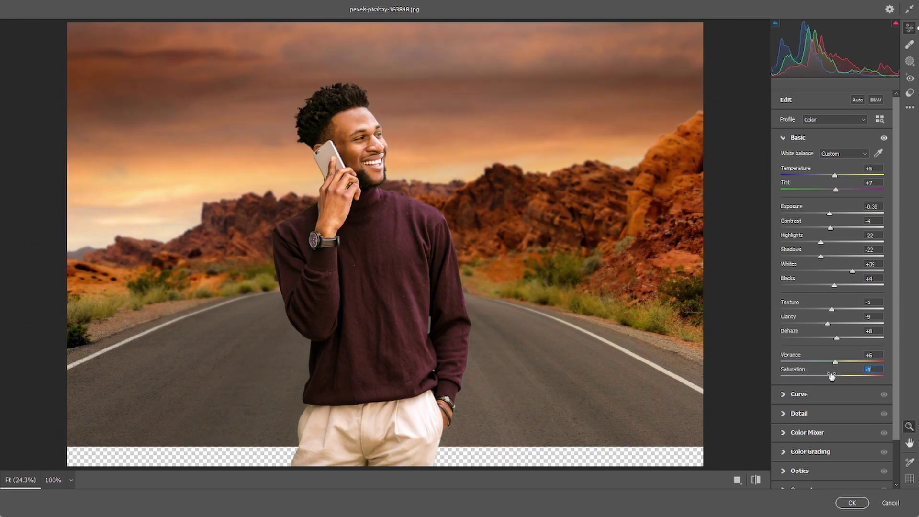
Step: Expand the Color Mixer panel with its Saturation controls showing
left_click(815, 397)
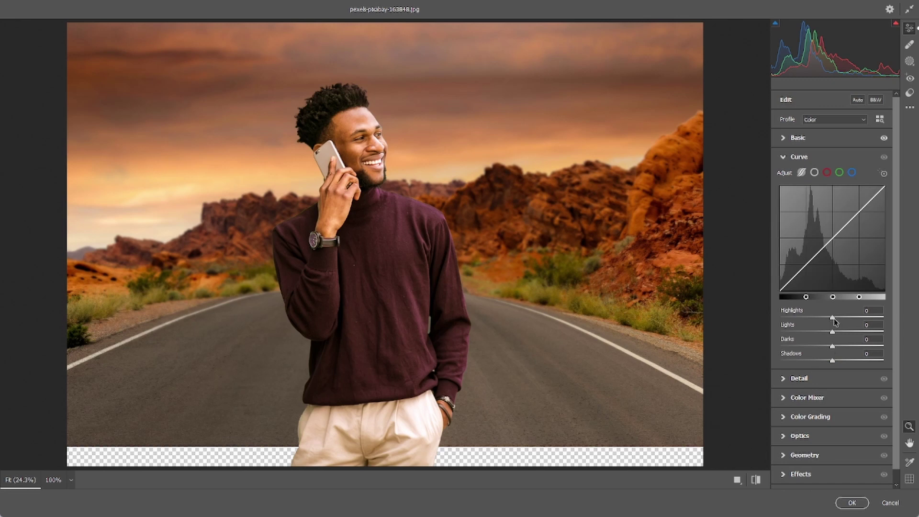
left_click(809, 378)
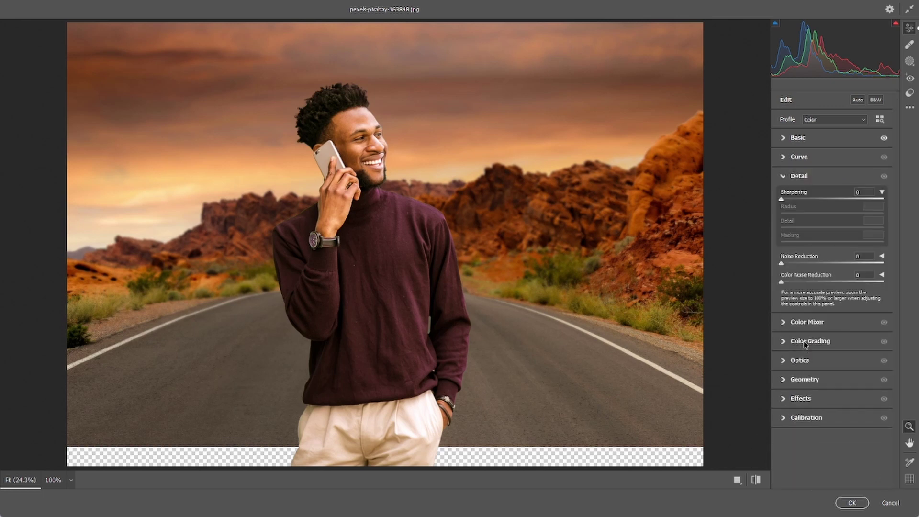
left_click(807, 324)
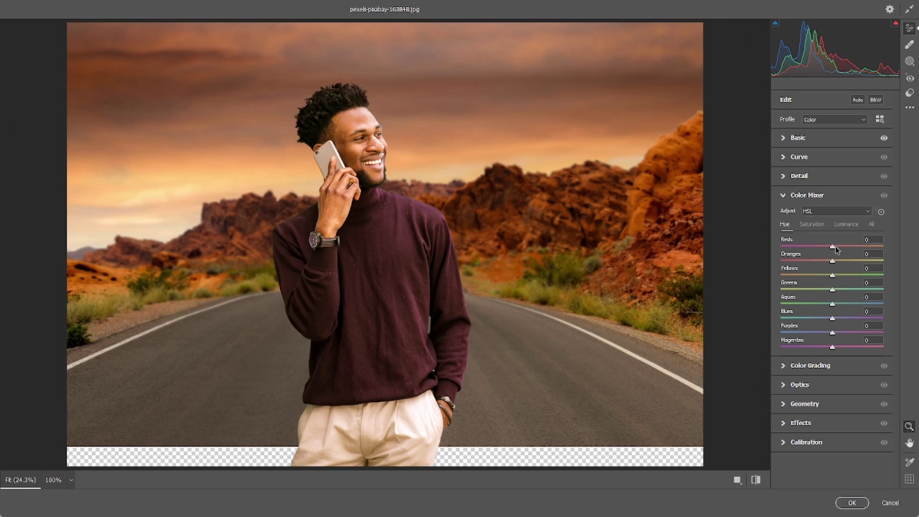
left_click(814, 225)
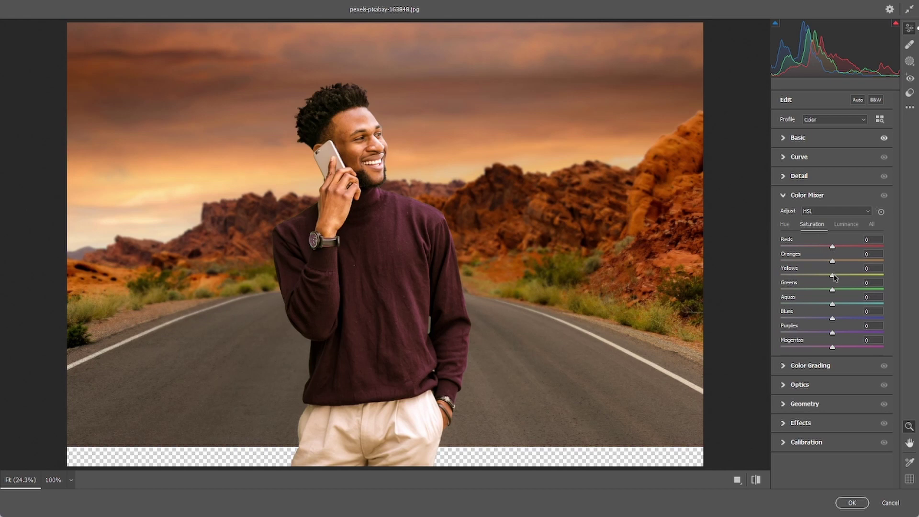
Step: Set Reds, Yellows, Greens, Aquas, Blues, Purples and Magentas saturation to -100, keeping Oranges
left_click_drag(832, 247, 781, 247)
left_click_drag(832, 290, 760, 276)
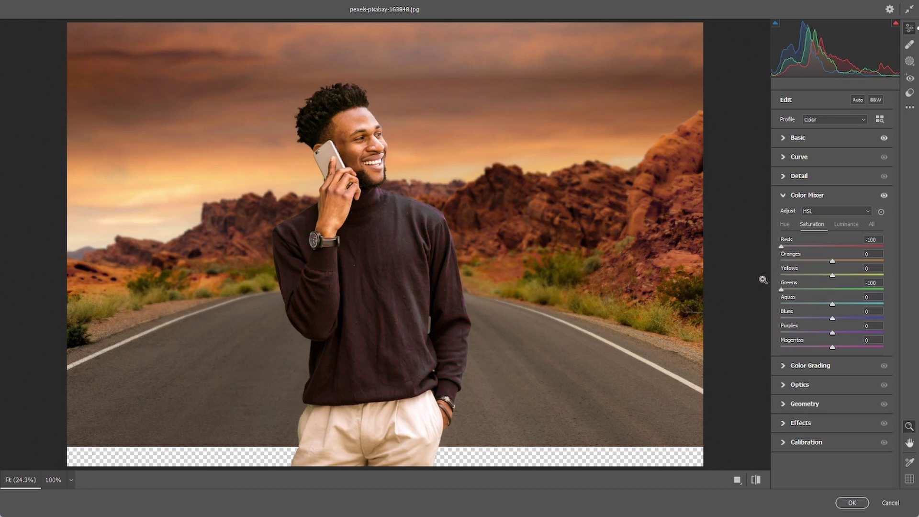
left_click_drag(833, 304, 688, 312)
mouse_move(832, 318)
left_mouse_down()
mouse_move(766, 318)
mouse_move(749, 335)
left_mouse_up()
left_click_drag(832, 347, 756, 347)
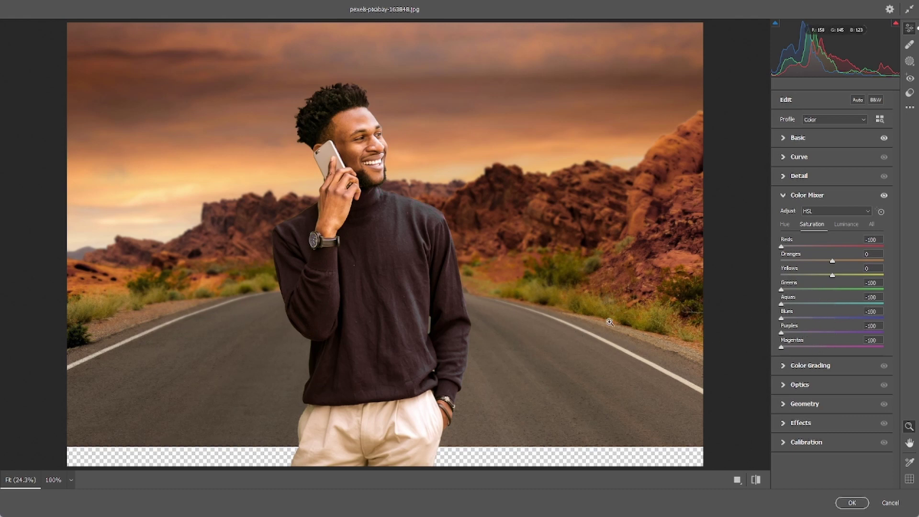
left_click_drag(832, 276, 766, 277)
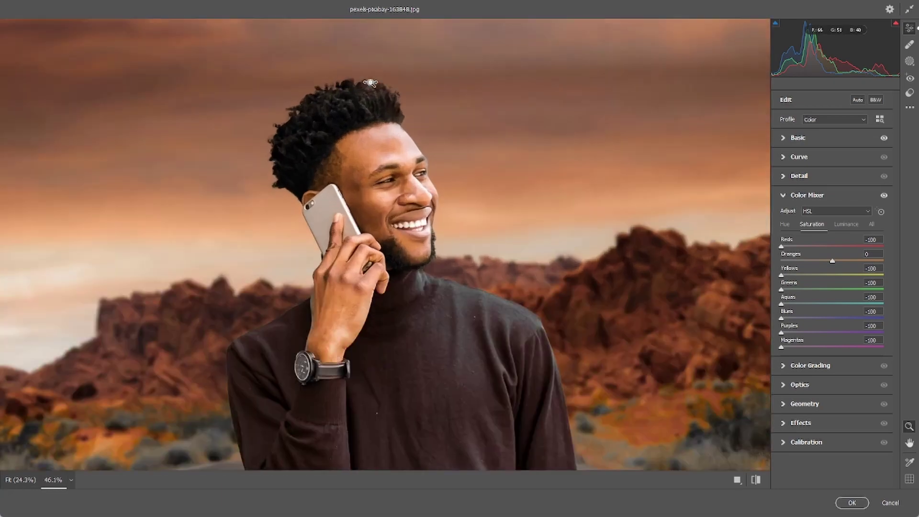
scroll(327, 88, "up", 3)
scroll(329, 81, "down", 3)
scroll(445, 115, "down", 1)
scroll(433, 119, "down", 1)
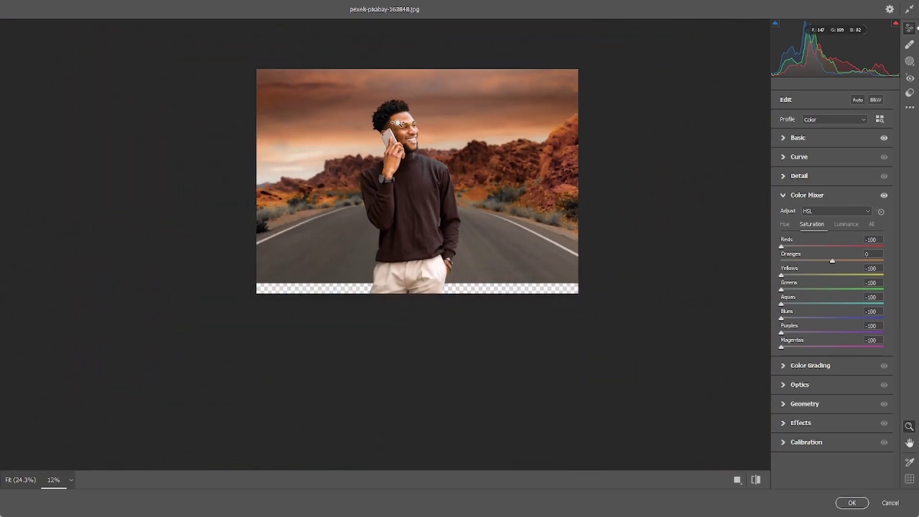
scroll(433, 126, "up", 1)
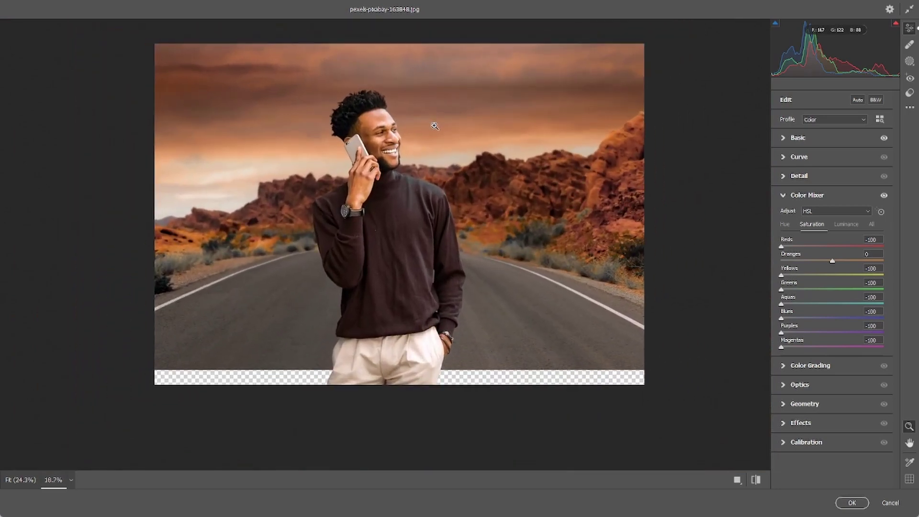
left_click(817, 197)
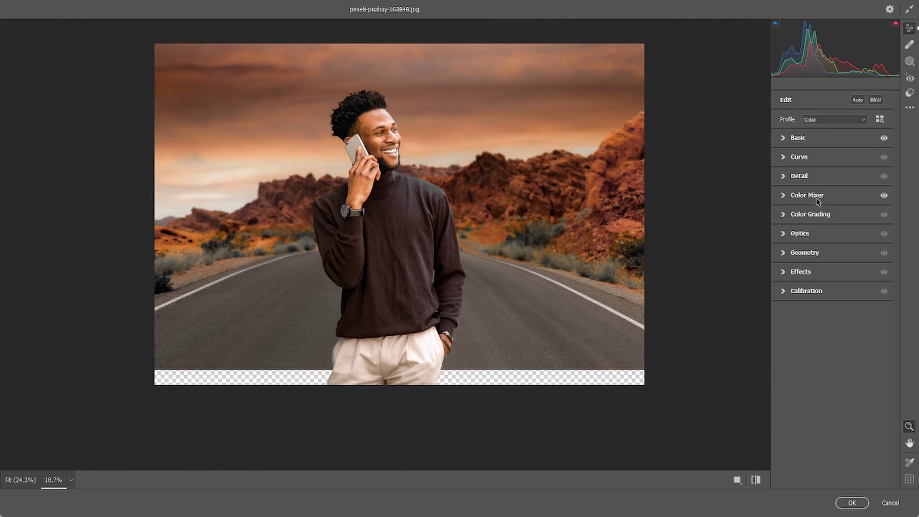
Step: In Calibration, shift the Red Primary hue, raise Red and Green Primary saturation, and apply the filter
left_click(817, 292)
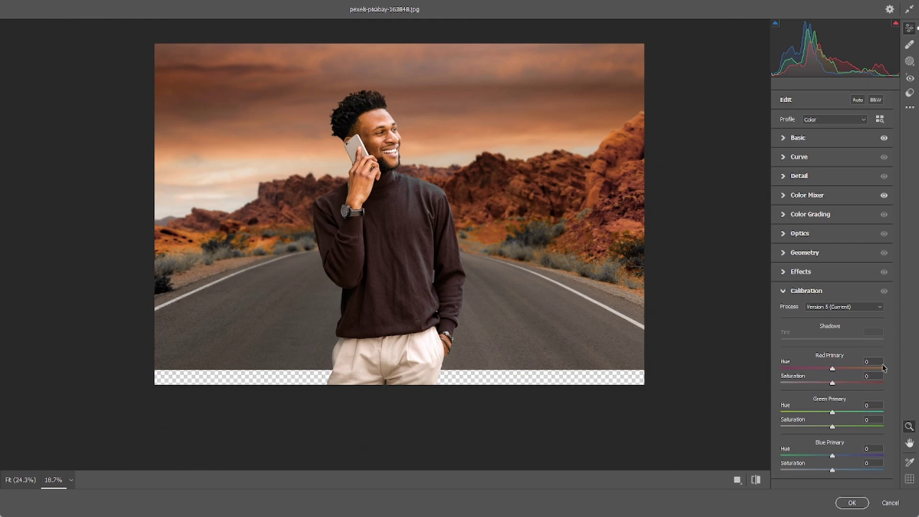
mouse_move(832, 369)
left_mouse_down()
mouse_move(818, 367)
mouse_move(841, 364)
mouse_move(820, 363)
mouse_move(830, 367)
left_mouse_up()
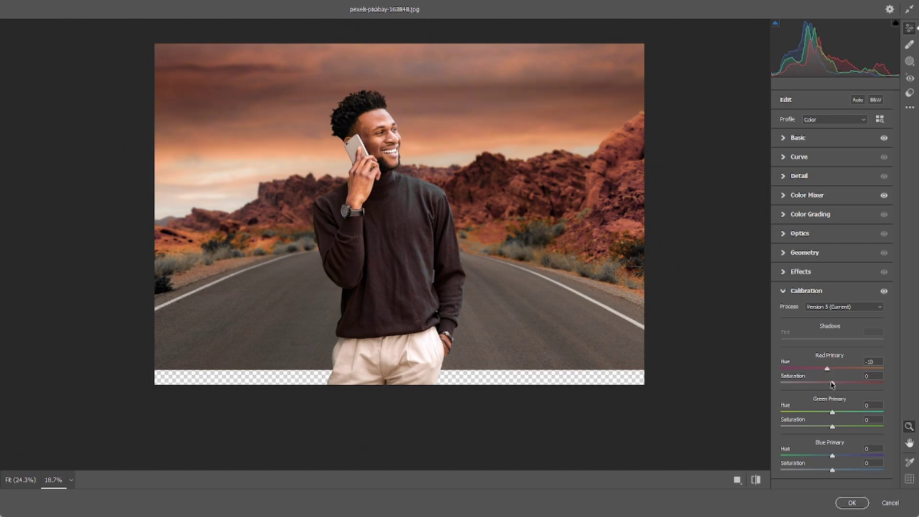
left_click_drag(833, 383, 836, 385)
mouse_move(832, 426)
left_mouse_down()
mouse_move(845, 426)
mouse_move(841, 420)
left_mouse_up()
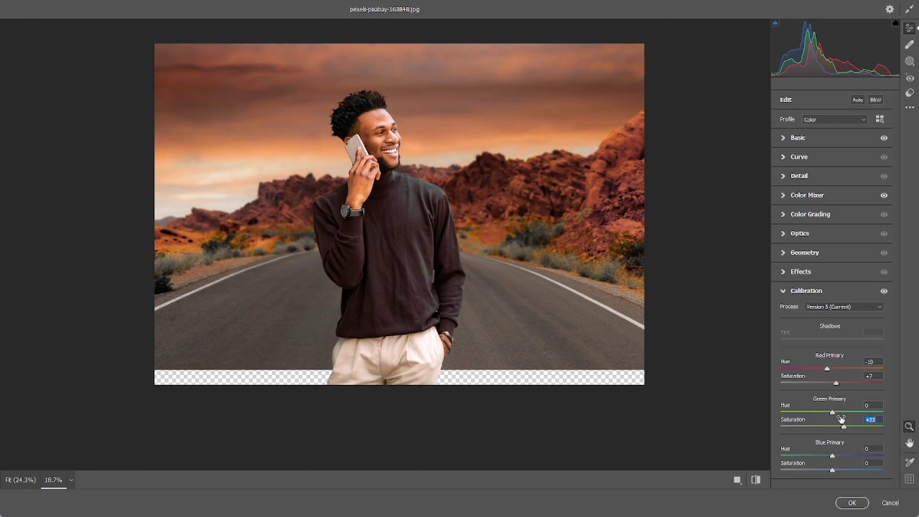
left_click(852, 503)
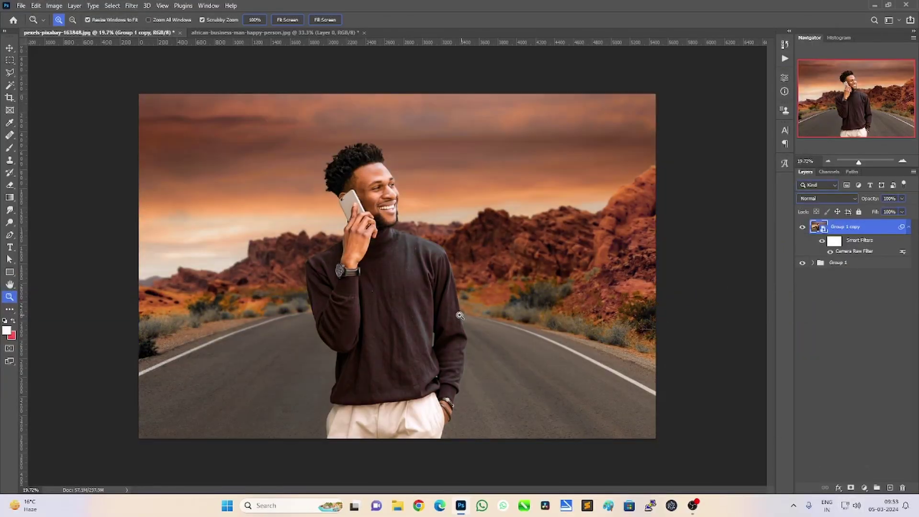
scroll(480, 305, "up", 1)
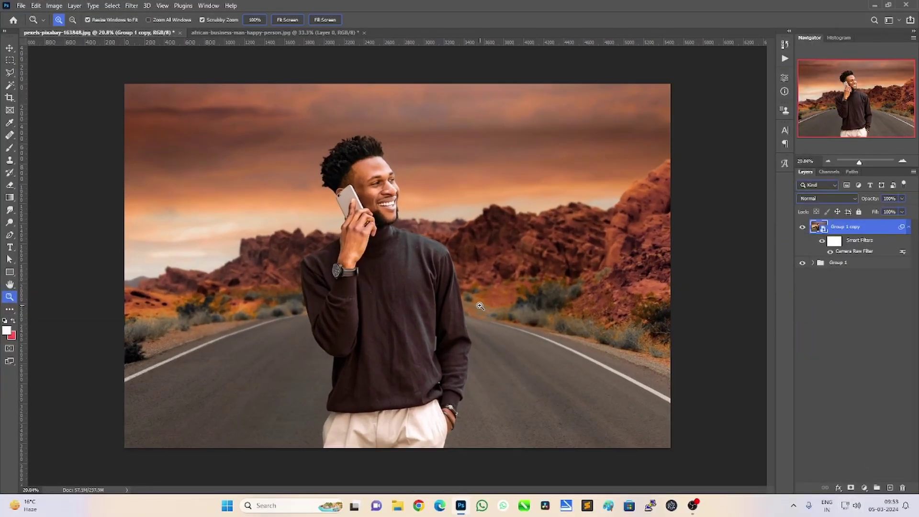
scroll(481, 305, "up", 3)
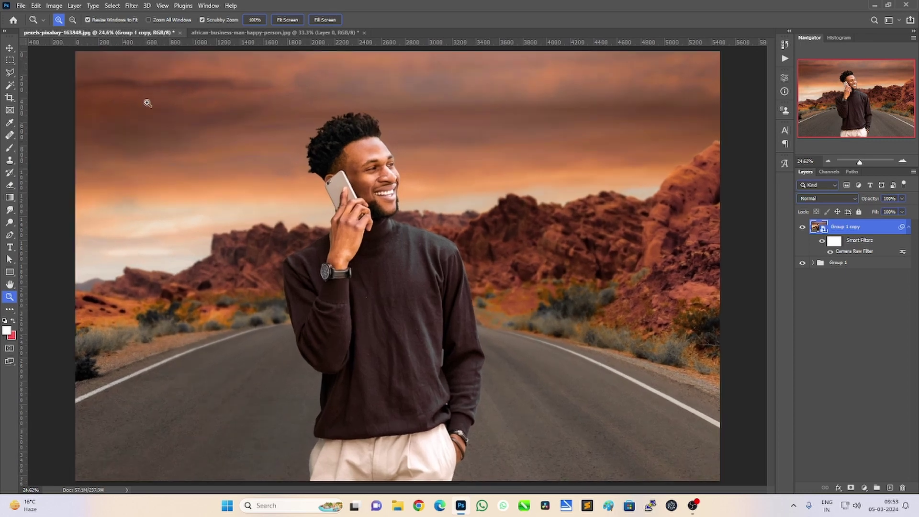
left_click(10, 48)
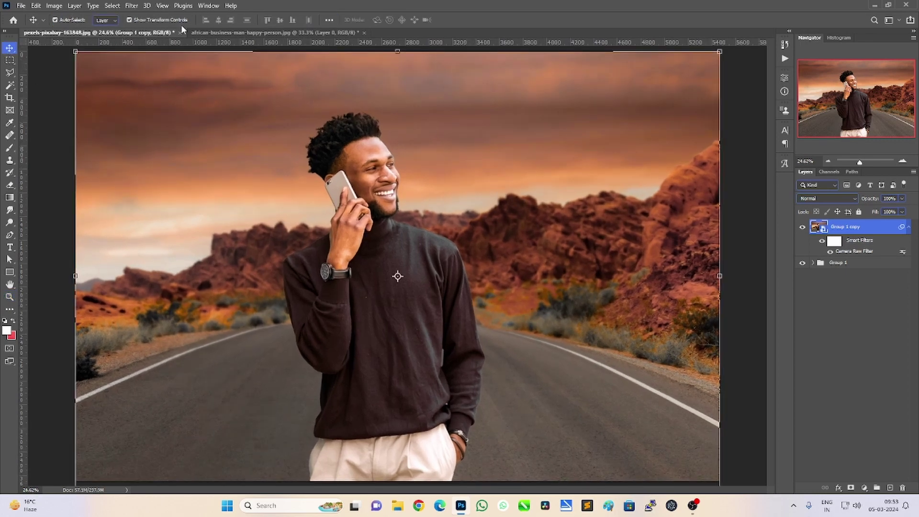
left_click(205, 32)
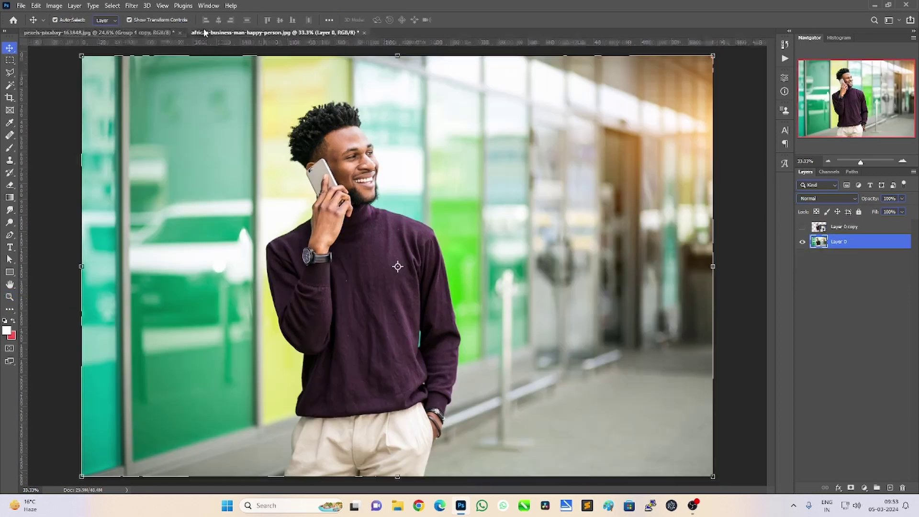
left_click(150, 32)
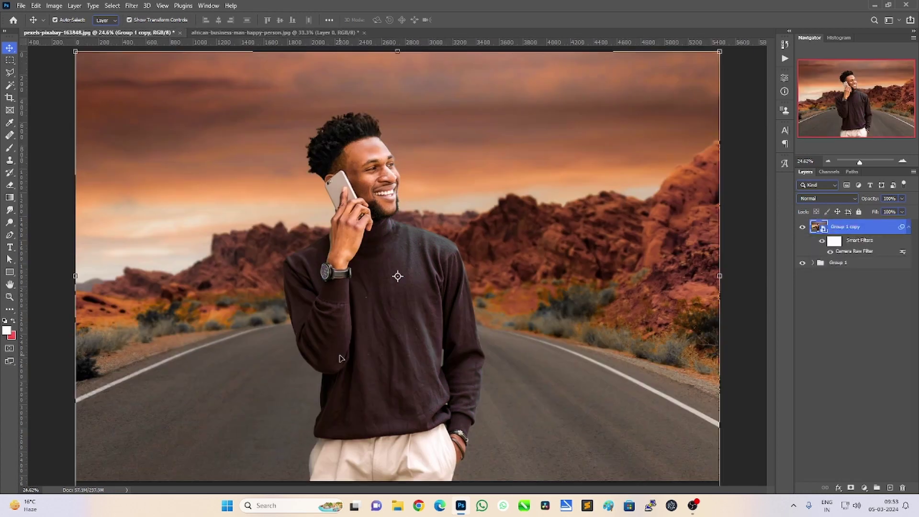